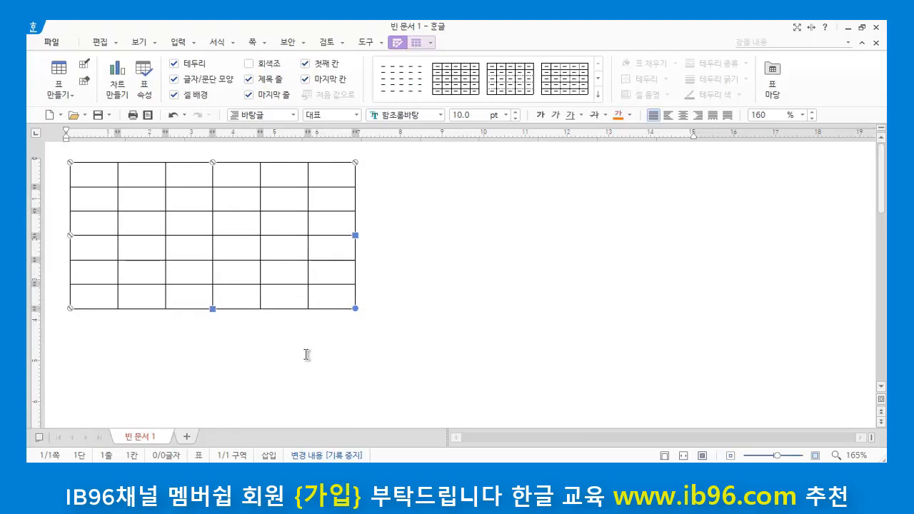
# Step: Enter the row labels 명동, 종각, 천호, 삼성 and 혜화 down the first column, starting in the second row
pyautogui.click(236, 370)
pyautogui.click(545, 263)
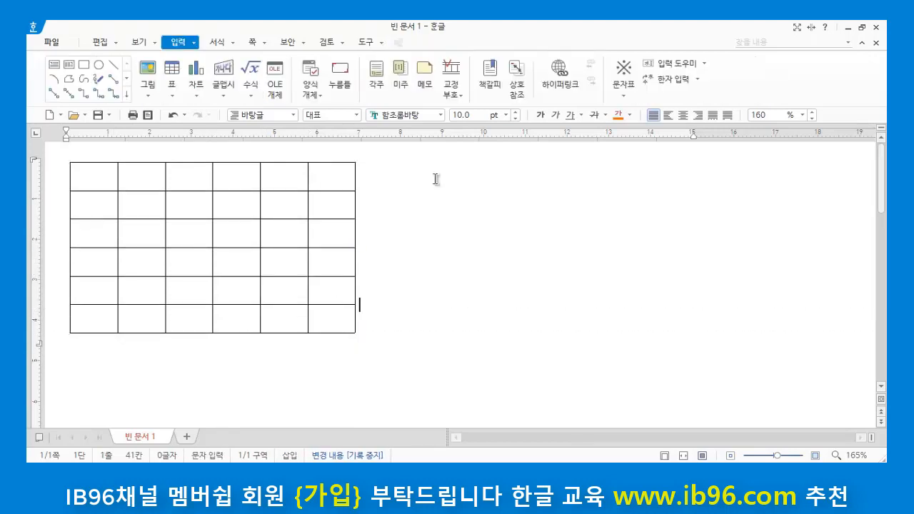
pyautogui.click(102, 209)
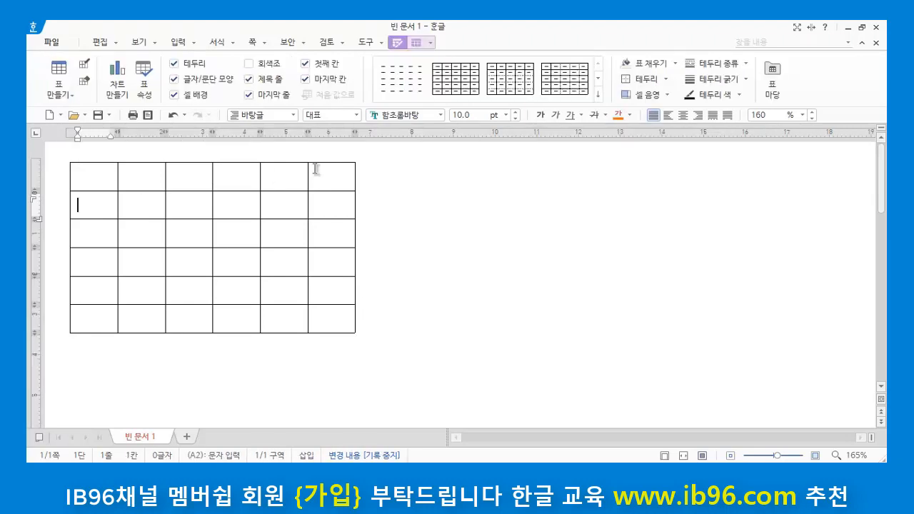
pyautogui.write('명도')
pyautogui.press('Down')
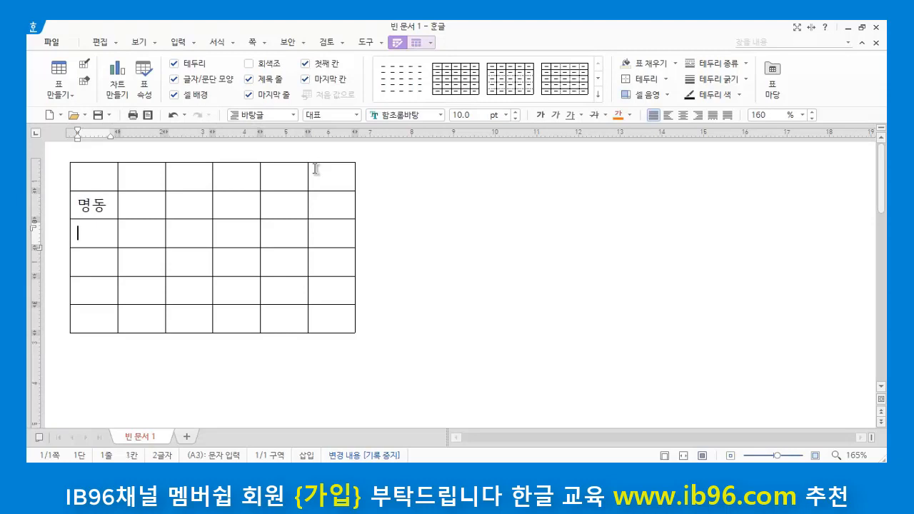
pyautogui.write('종가')
pyautogui.press('Down')
pyautogui.write('천호')
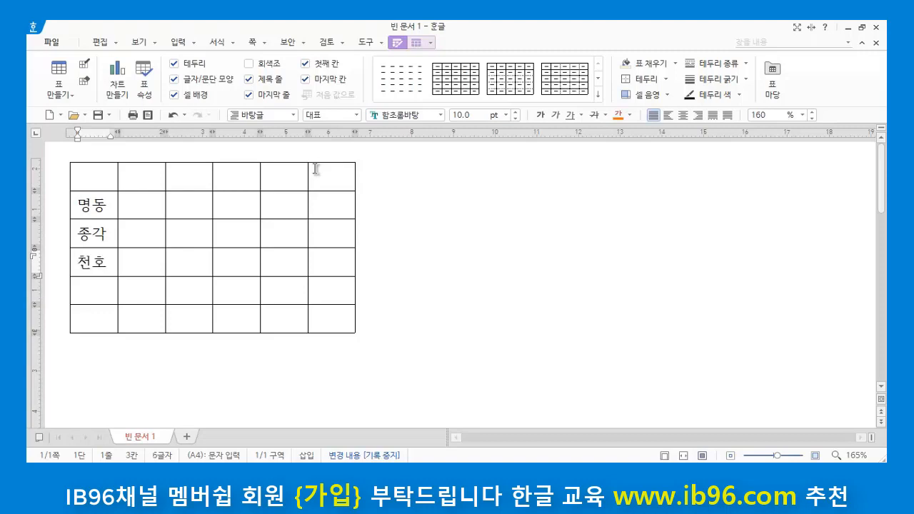
pyautogui.press('Down')
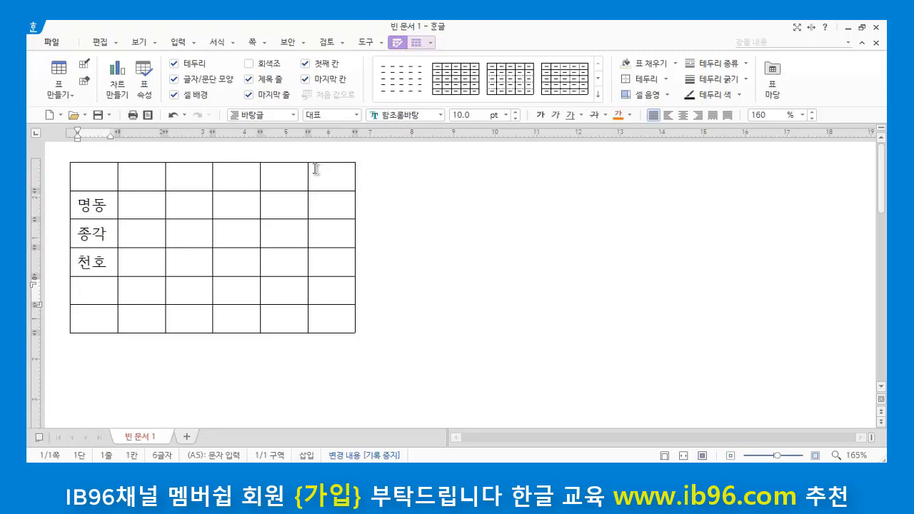
pyautogui.write('삼성')
pyautogui.press('Down')
pyautogui.write('ㅎ')
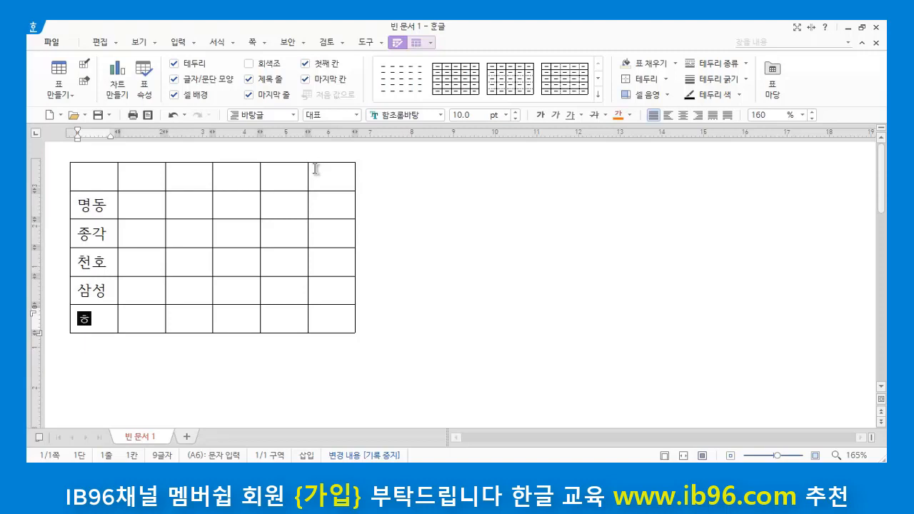
pyautogui.write('화')
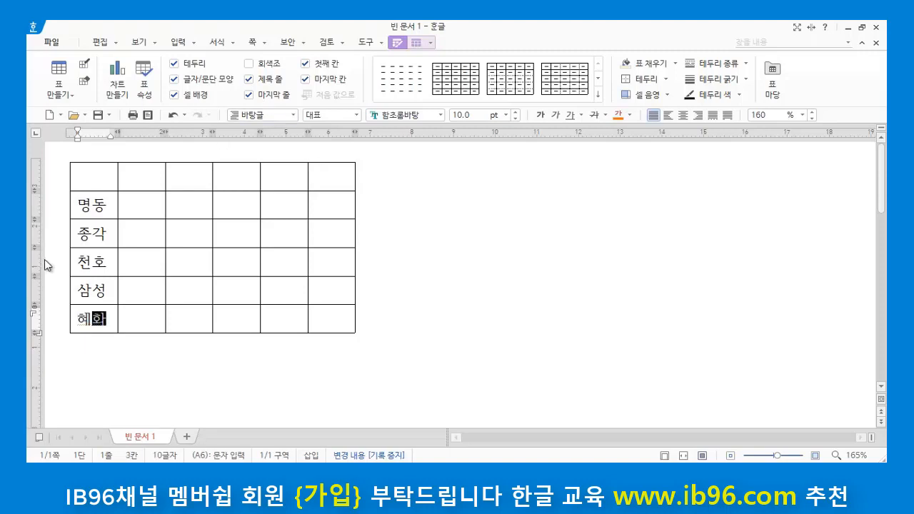
# Step: Widen the table's first column slightly, keeping the widths of the other columns
pyautogui.moveTo(88, 176); pyautogui.dragTo(94, 319)
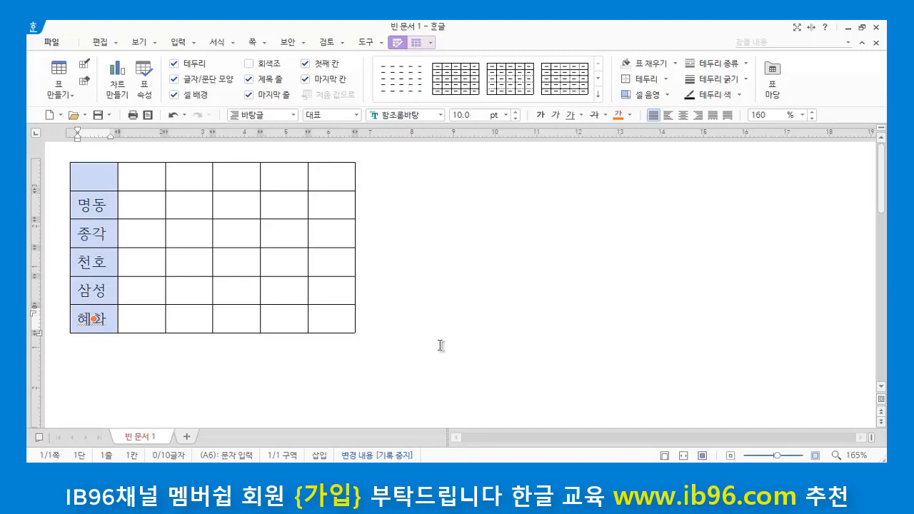
pyautogui.hotkey('ctrl', 'Right')
pyautogui.hotkey('ctrl', 'Right')
pyautogui.hotkey('ctrl', 'Right')
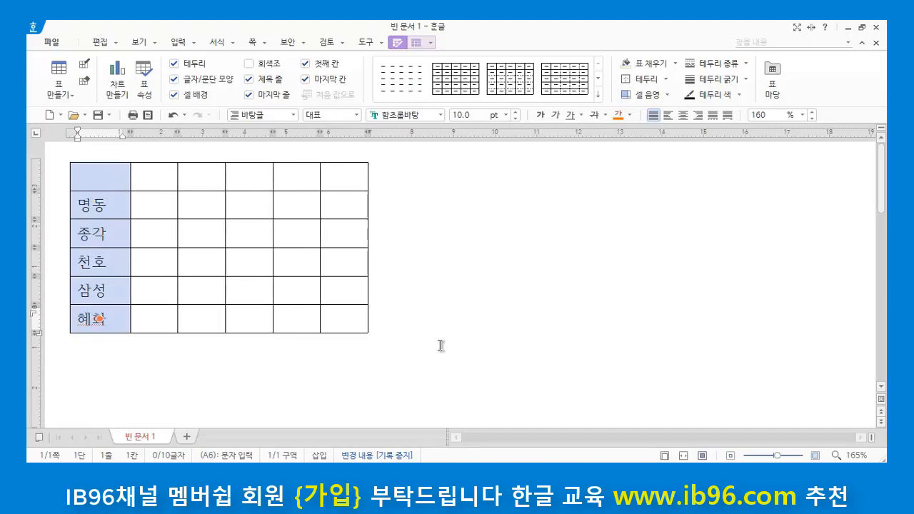
pyautogui.click(507, 269)
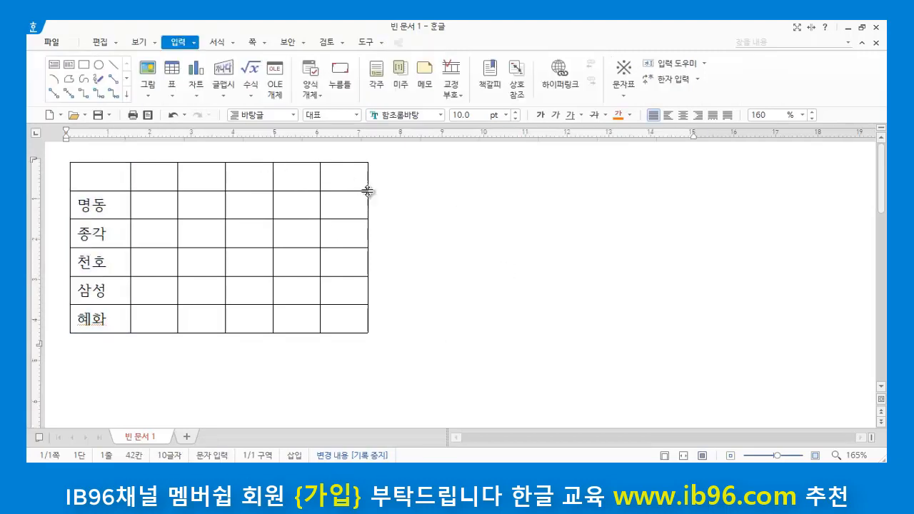
# Step: Enter the heading 합계 in the last cell of the table's first row
pyautogui.click(348, 179)
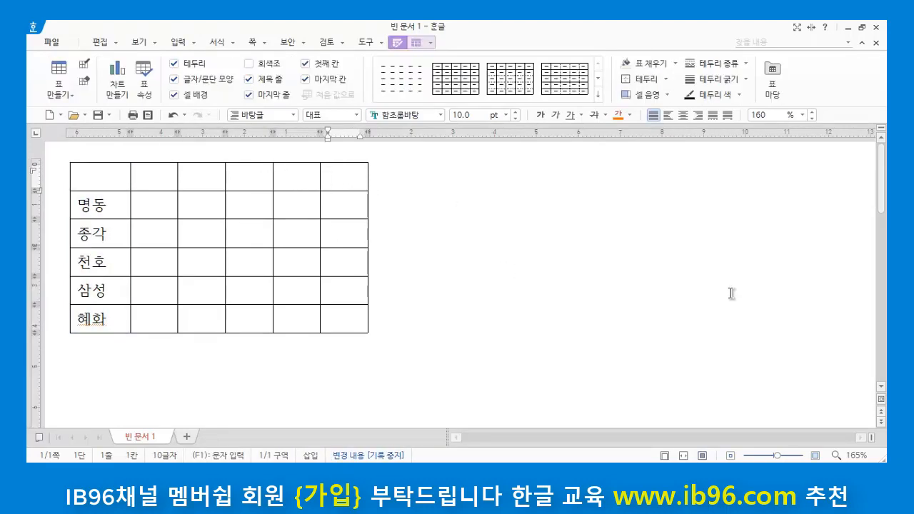
pyautogui.write('합ㄱ')
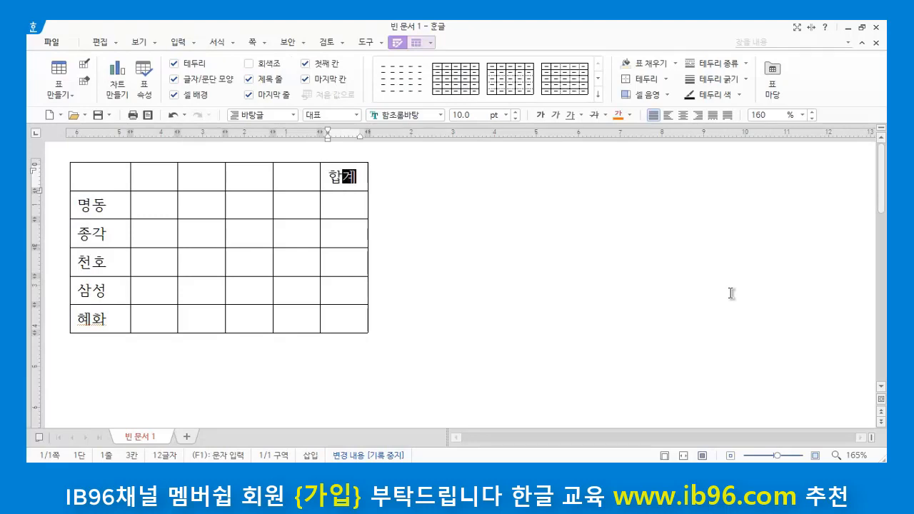
pyautogui.click(565, 297)
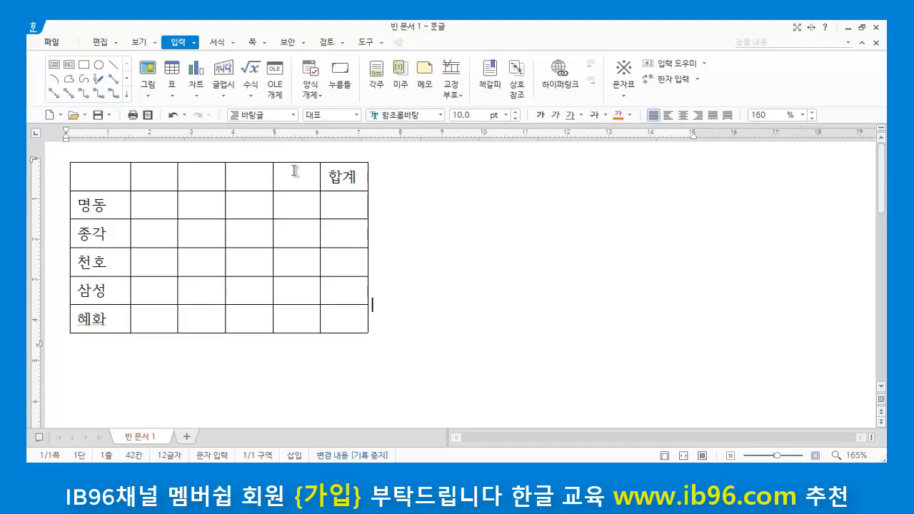
pyautogui.click(153, 173)
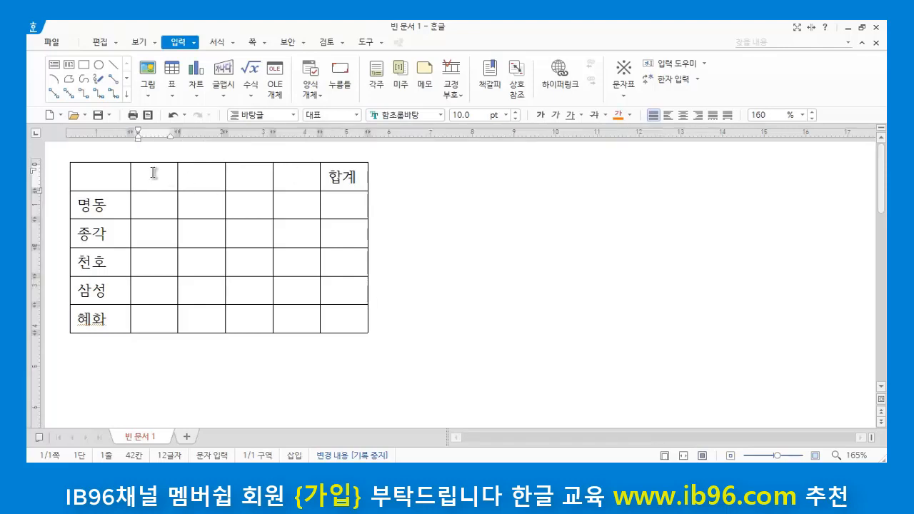
pyautogui.click(204, 174)
pyautogui.click(245, 174)
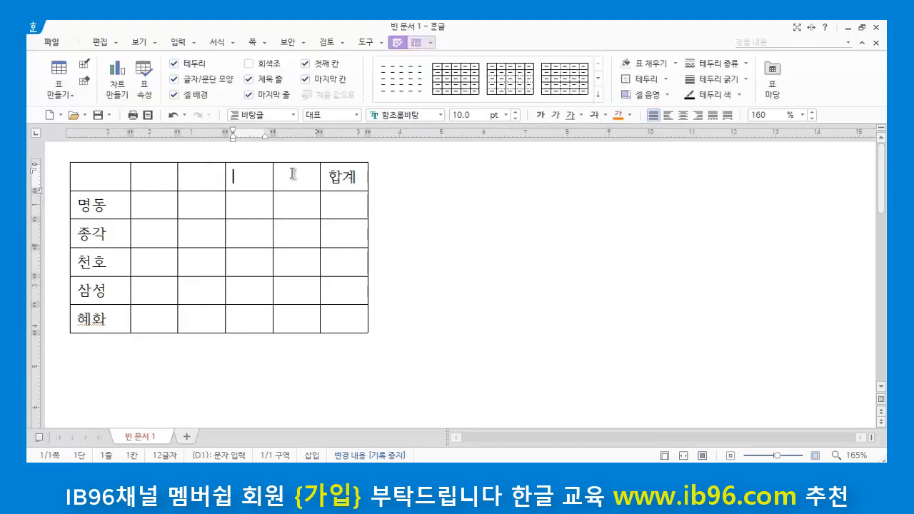
pyautogui.click(292, 174)
pyautogui.click(149, 173)
pyautogui.click(217, 174)
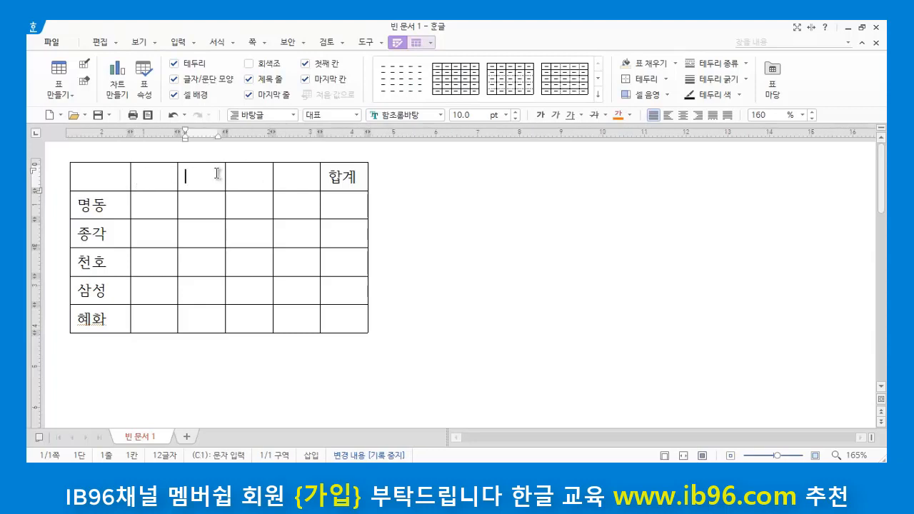
pyautogui.click(294, 174)
pyautogui.click(163, 173)
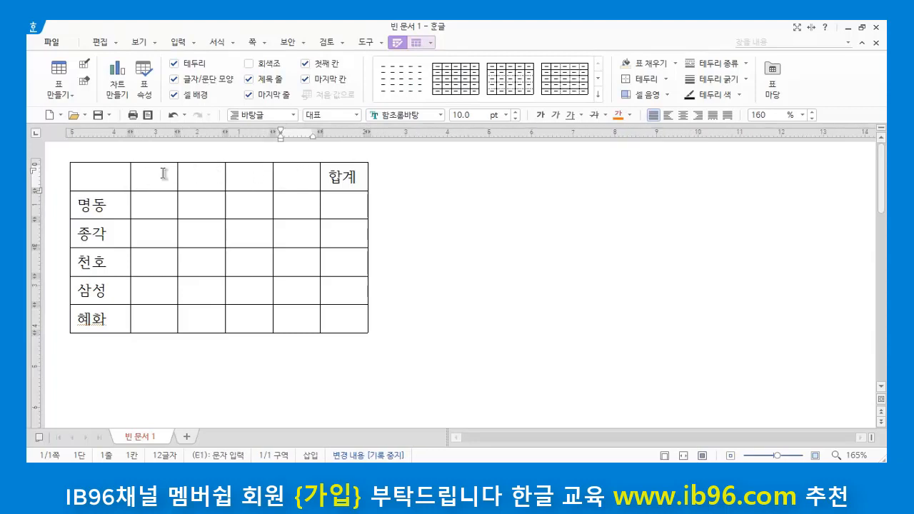
pyautogui.click(200, 178)
pyautogui.click(261, 178)
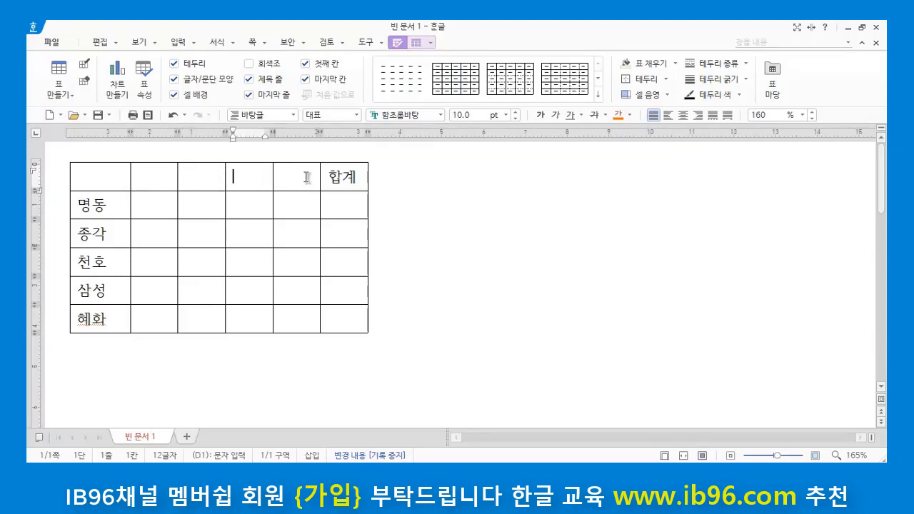
pyautogui.click(306, 177)
pyautogui.click(156, 180)
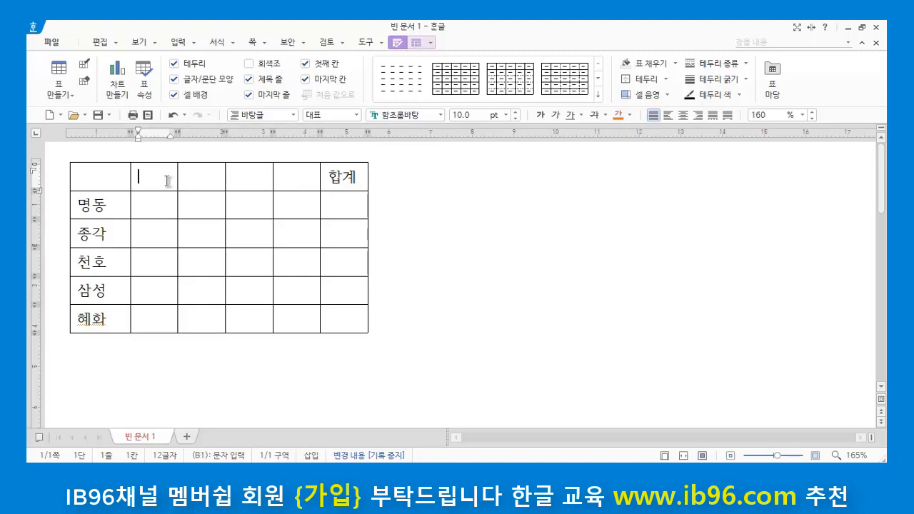
pyautogui.click(214, 175)
pyautogui.click(241, 172)
pyautogui.click(295, 179)
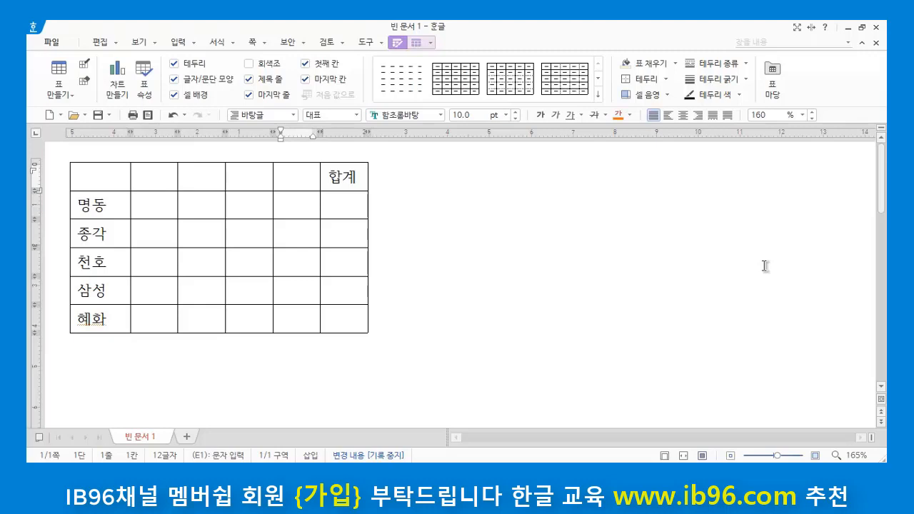
pyautogui.click(440, 227)
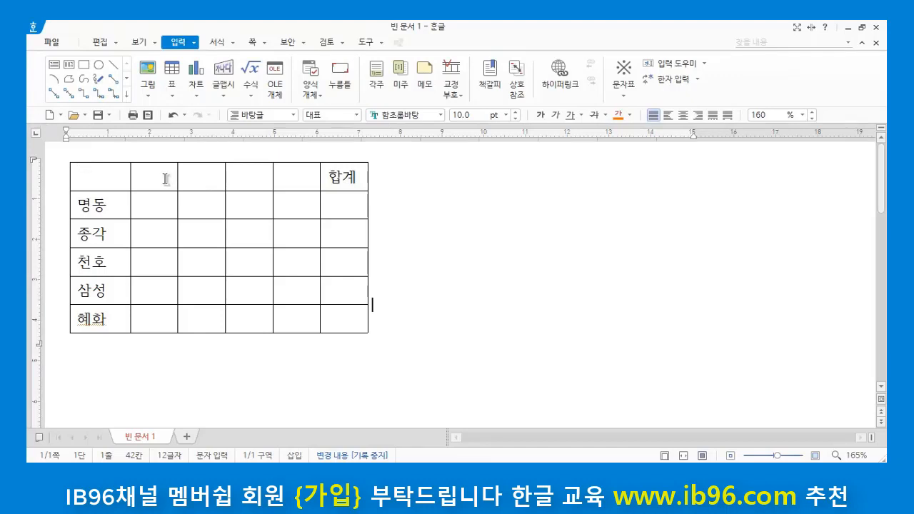
# Step: Fill the four empty header cells before 합계 using the built-in autofill list 1月, 2月, 3月 through 12月
pyautogui.moveTo(156, 176); pyautogui.dragTo(295, 176)
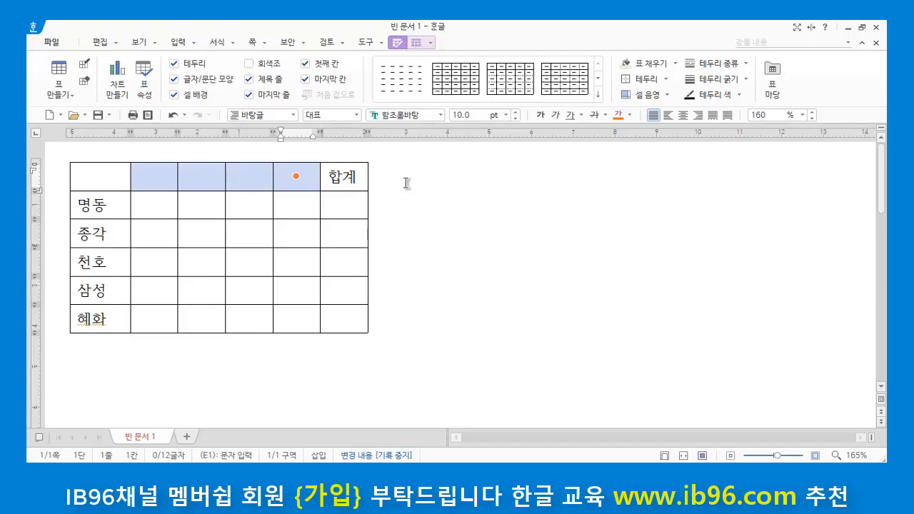
pyautogui.click(416, 42)
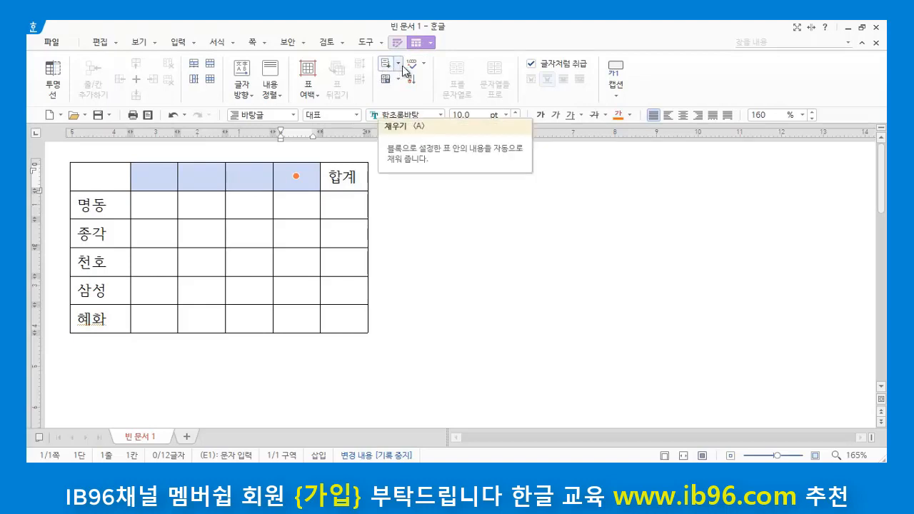
pyautogui.click(399, 64)
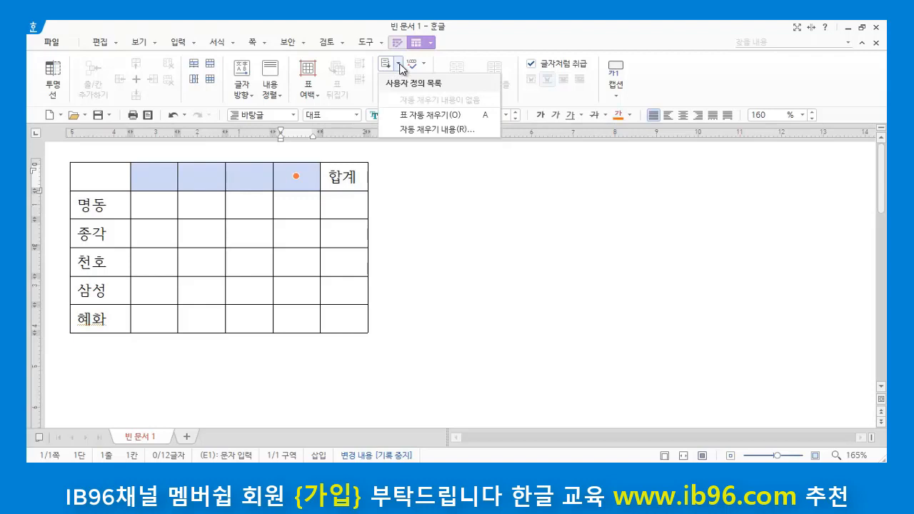
pyautogui.click(448, 130)
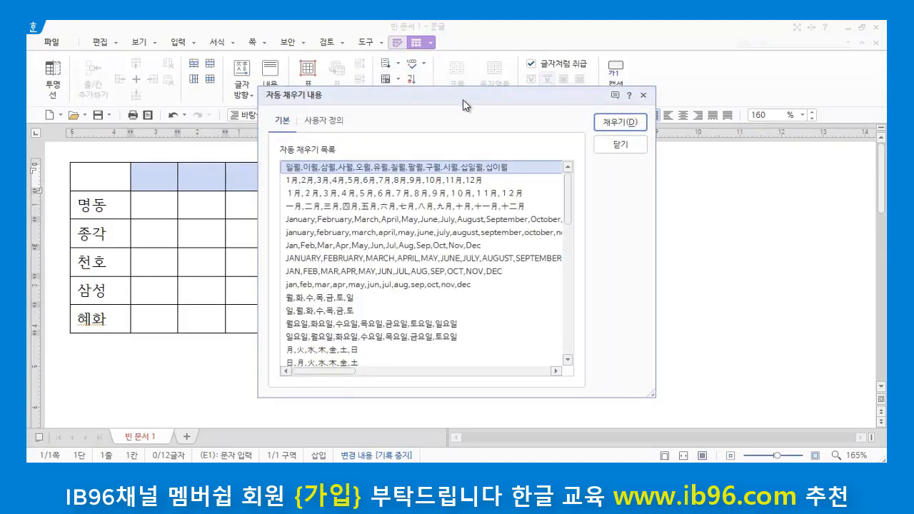
pyautogui.moveTo(463, 100); pyautogui.dragTo(613, 96)
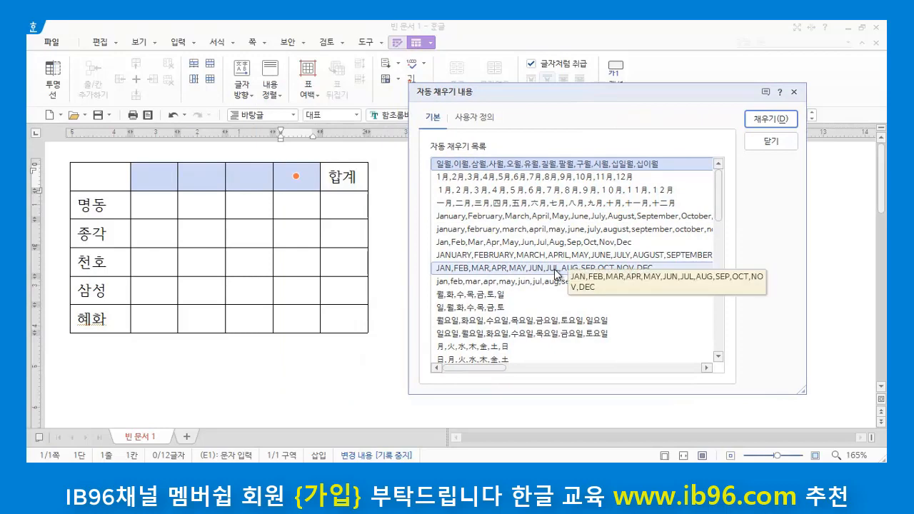
pyautogui.moveTo(716, 201); pyautogui.dragTo(708, 342)
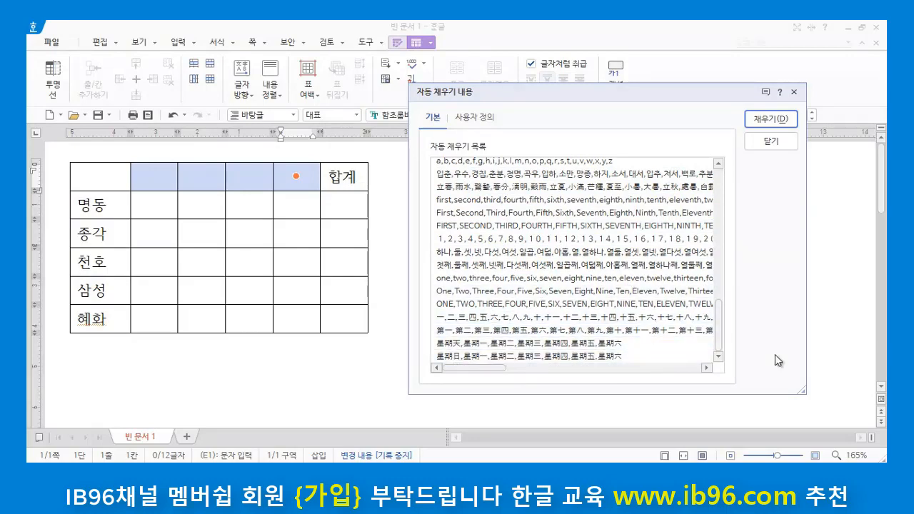
pyautogui.moveTo(719, 334); pyautogui.dragTo(719, 176)
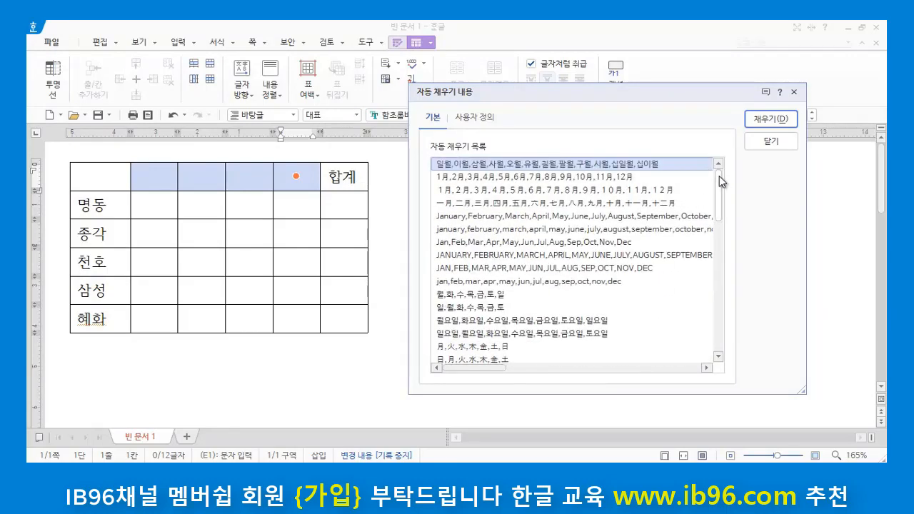
pyautogui.click(463, 182)
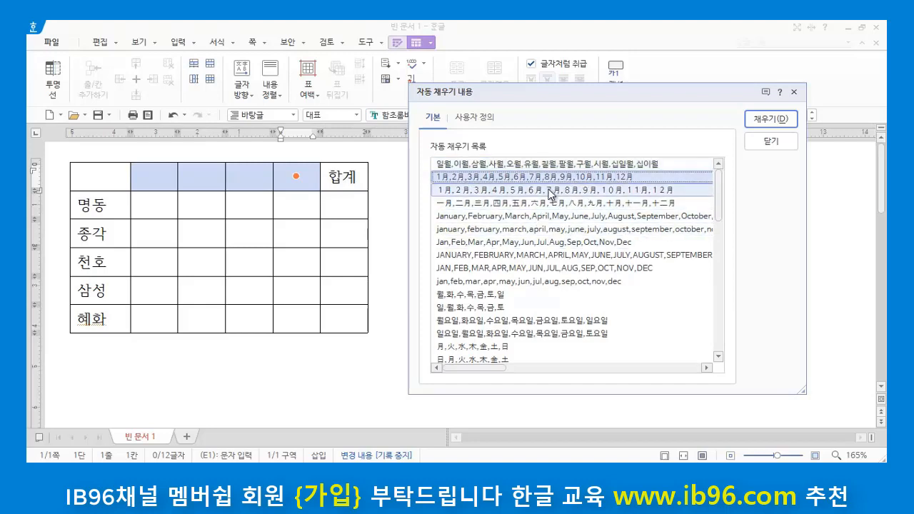
pyautogui.click(769, 119)
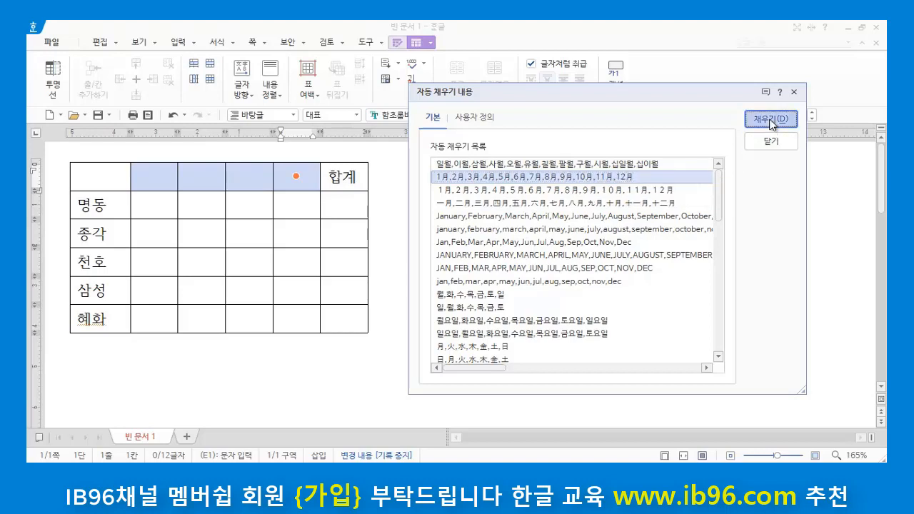
pyautogui.click(527, 277)
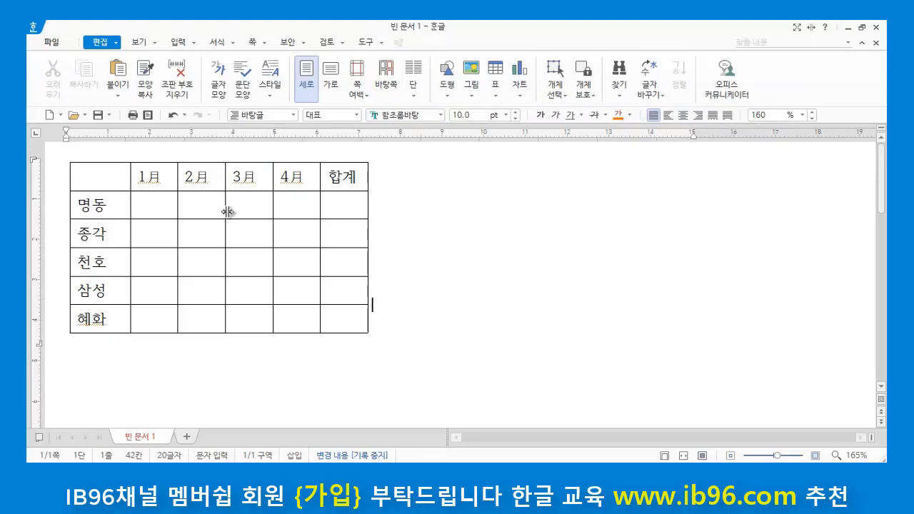
# Step: Clear the autofilled month headings from the four header cells before 합계
pyautogui.moveTo(150, 178); pyautogui.dragTo(296, 177)
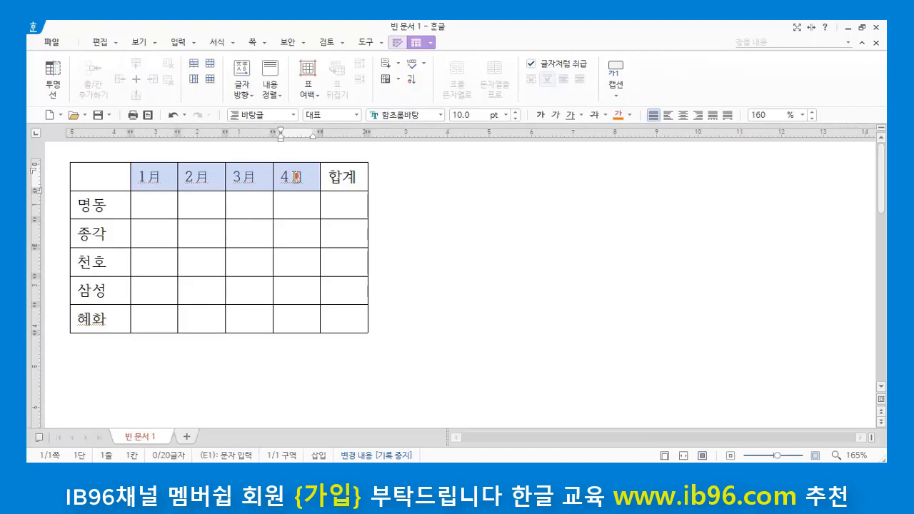
pyautogui.press('Delete')
pyautogui.click(450, 260)
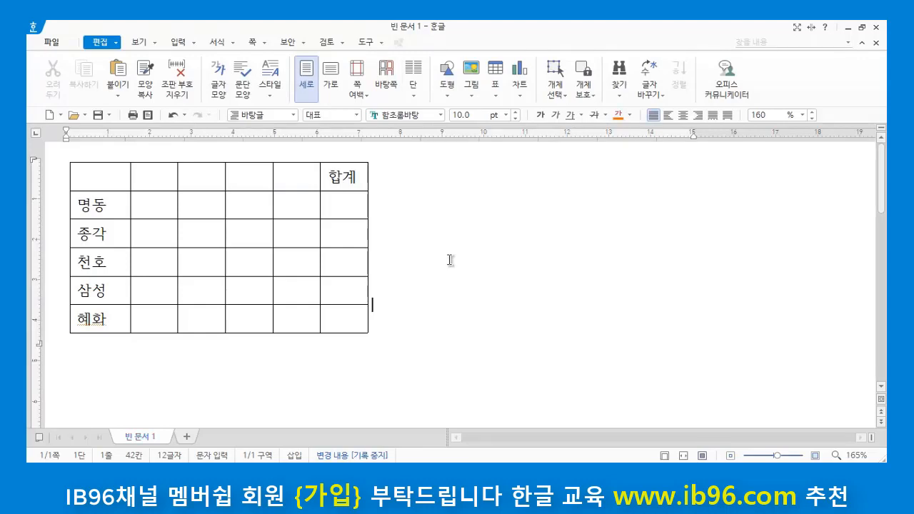
# Step: Open the autofill contents for the four empty header cells before 합계 and examine the available built-in lists
pyautogui.click(160, 179)
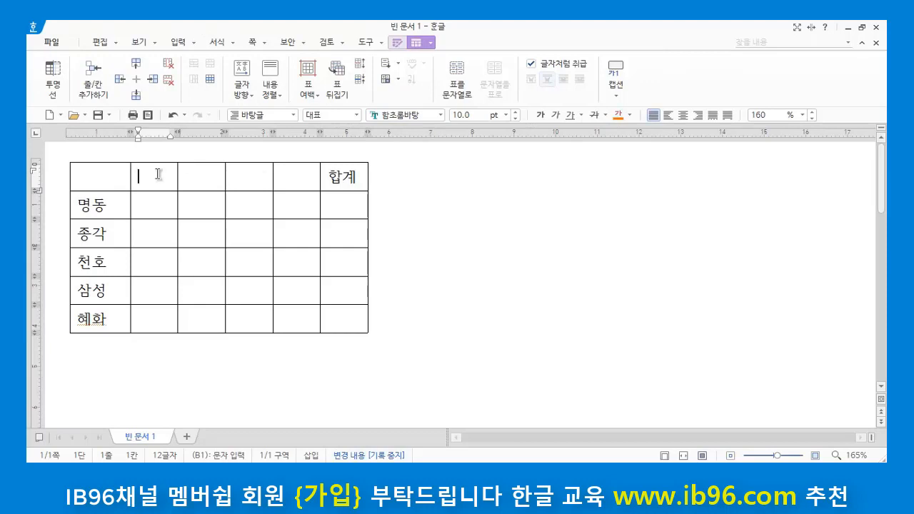
pyautogui.moveTo(157, 176); pyautogui.dragTo(294, 179)
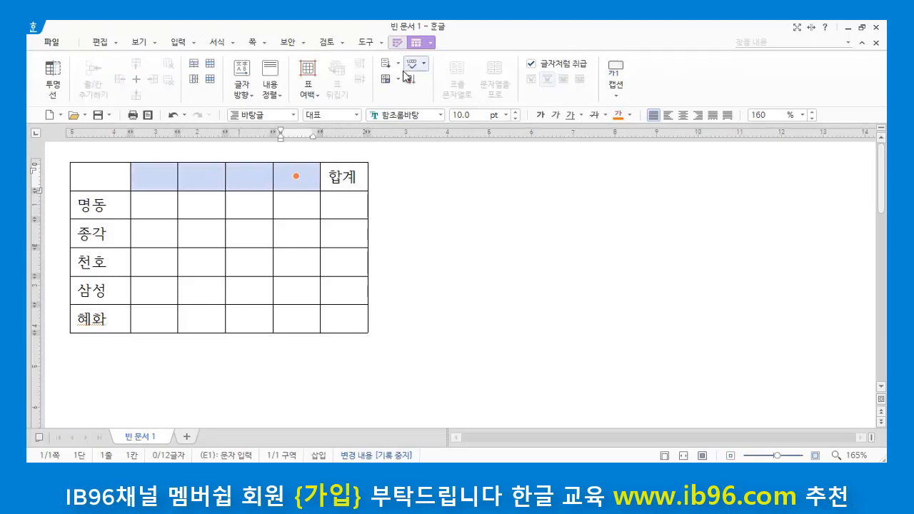
pyautogui.click(398, 64)
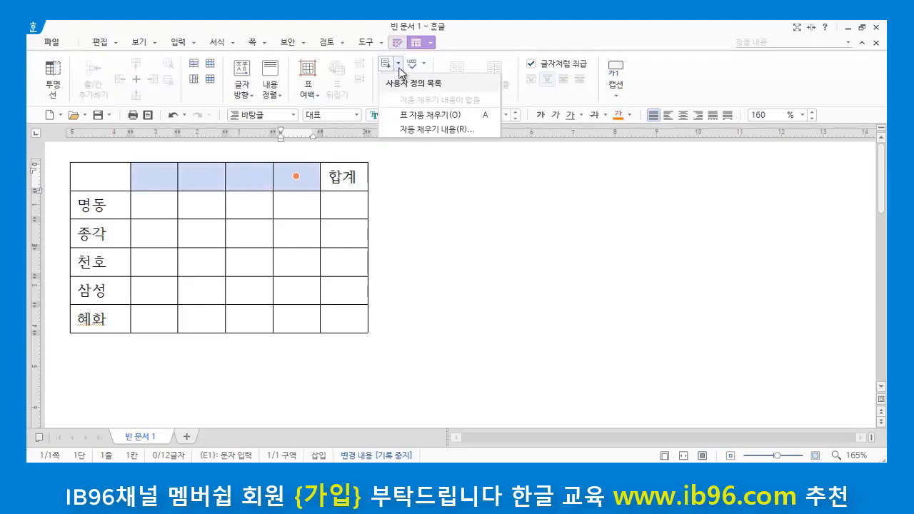
pyautogui.click(423, 131)
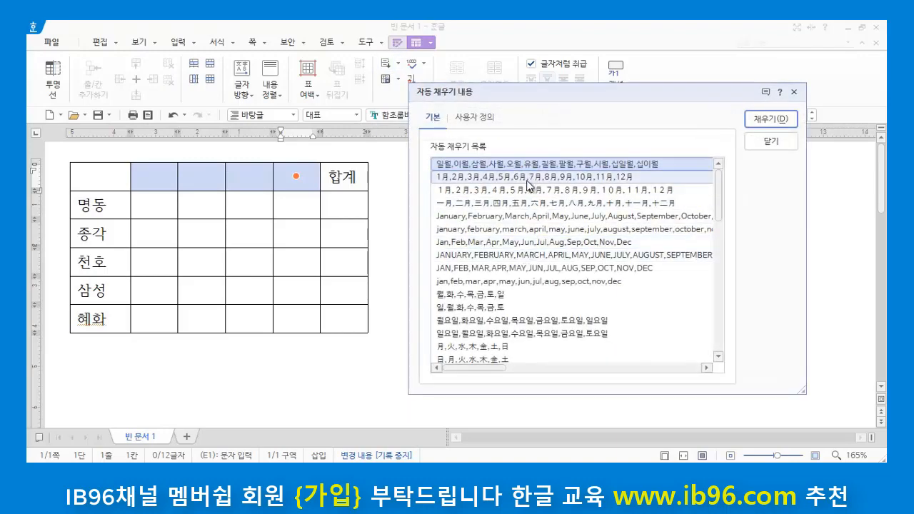
pyautogui.scroll(-6, 547, 337)
pyautogui.scroll(5, 547, 337)
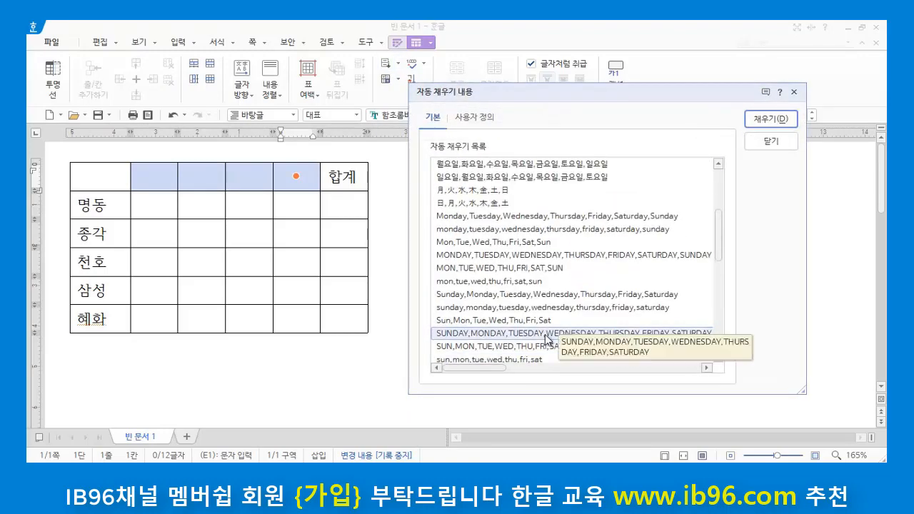
pyautogui.scroll(-10, 558, 286)
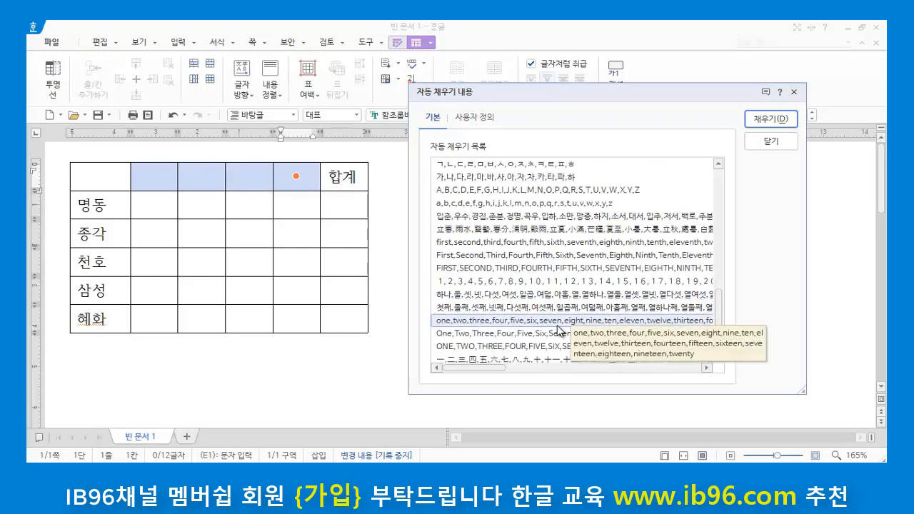
pyautogui.scroll(-1, 561, 330)
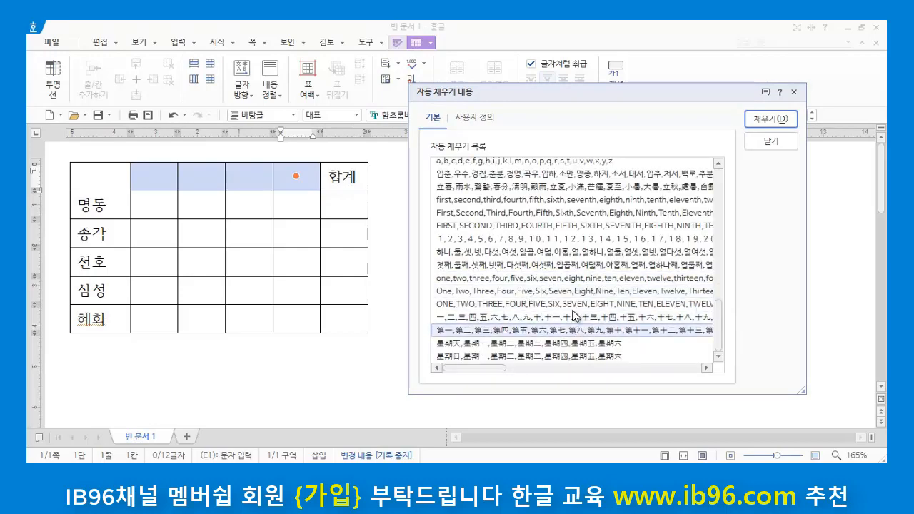
pyautogui.scroll(2, 575, 315)
pyautogui.scroll(8, 564, 285)
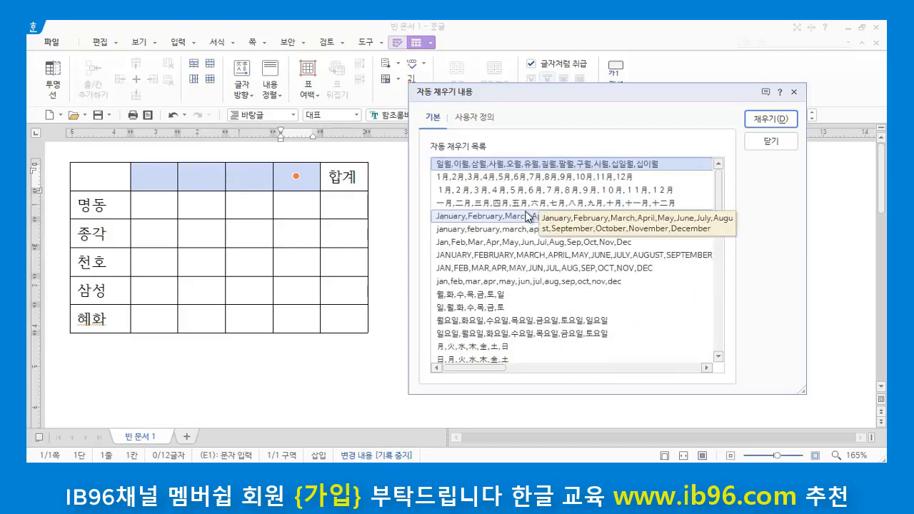
# Step: Add a user-defined autofill list titled 분기 with the entries 1사분기, 2사분기, 3사분기 and 4사분기
pyautogui.click(487, 119)
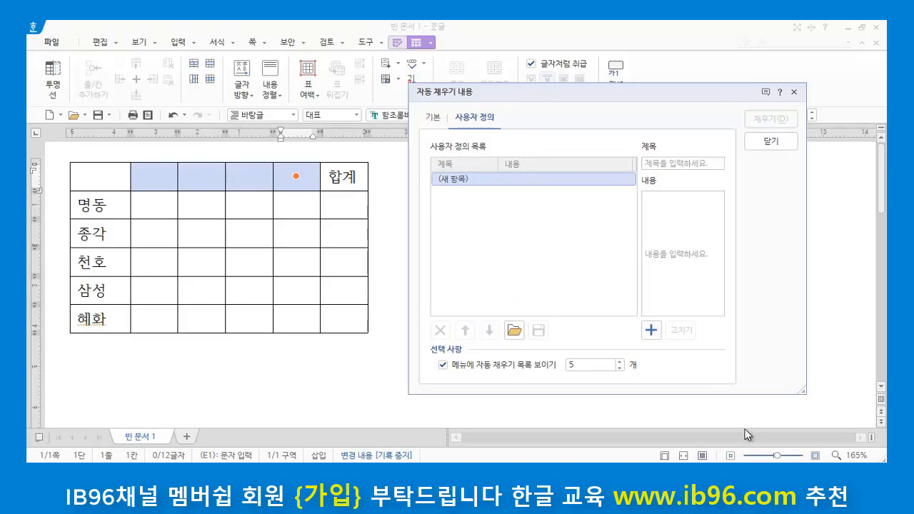
pyautogui.click(650, 331)
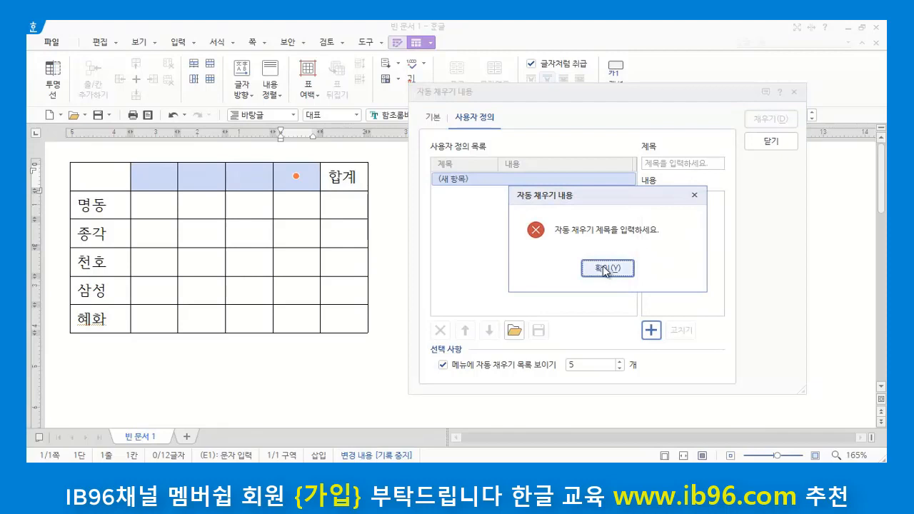
pyautogui.click(607, 270)
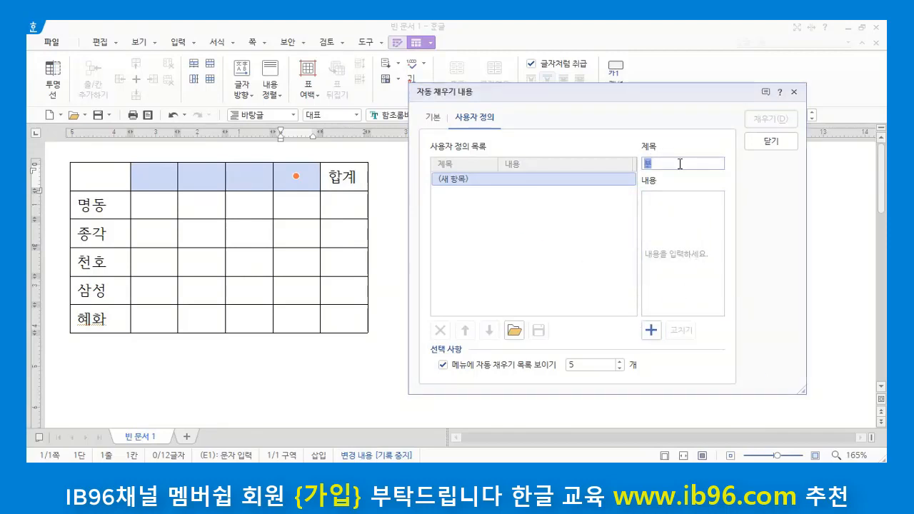
pyautogui.write('분기')
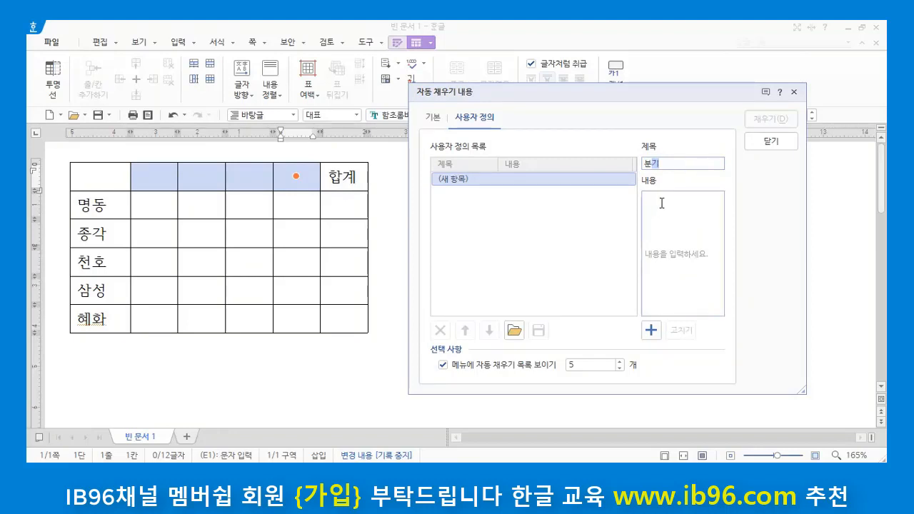
pyautogui.click(662, 203)
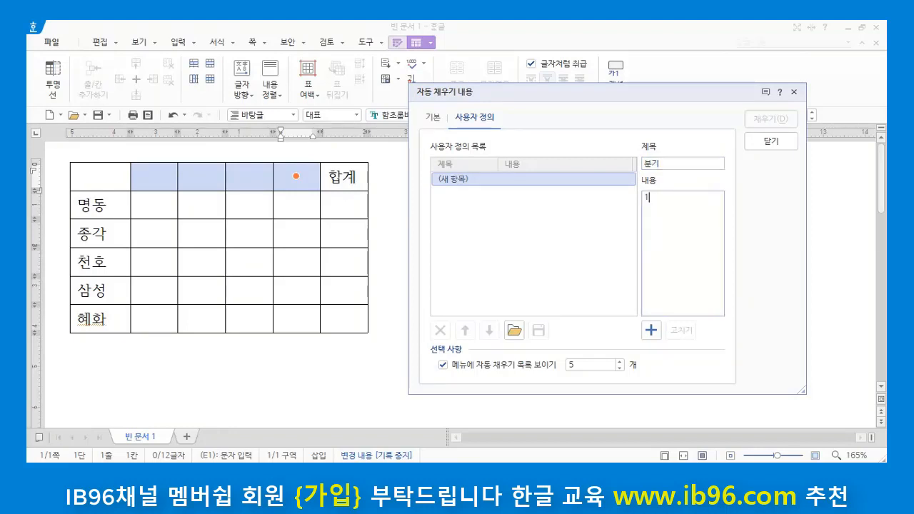
pyautogui.write('분ㄱ')
pyautogui.press('Return')
pyautogui.write('2사분기 ')
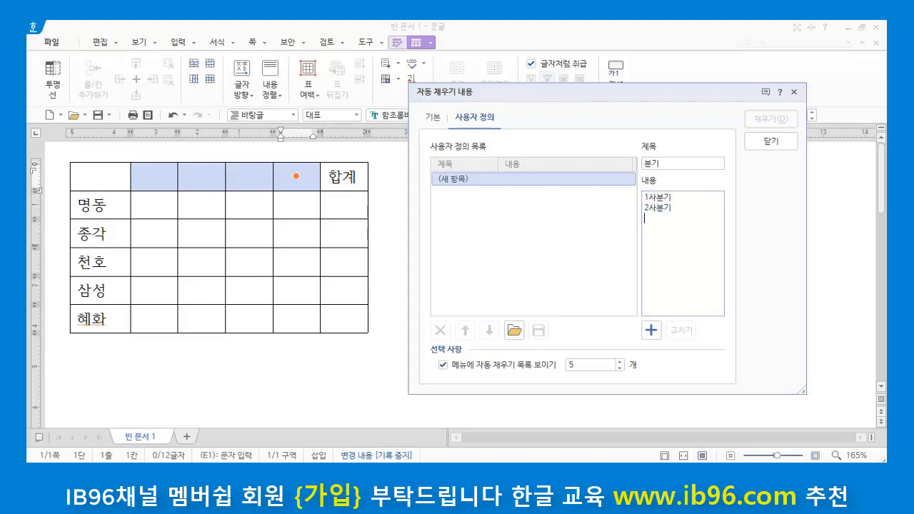
pyautogui.write('3사분기')
pyautogui.press('Return')
pyautogui.write('4사분기')
pyautogui.click(657, 331)
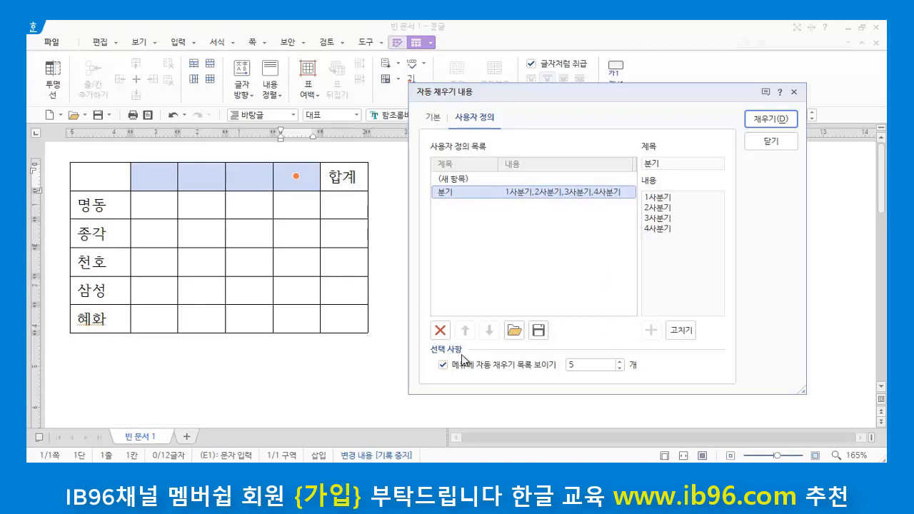
# Step: Fill the four selected header cells with the user-defined 분기 list
pyautogui.click(662, 165)
pyautogui.click(775, 121)
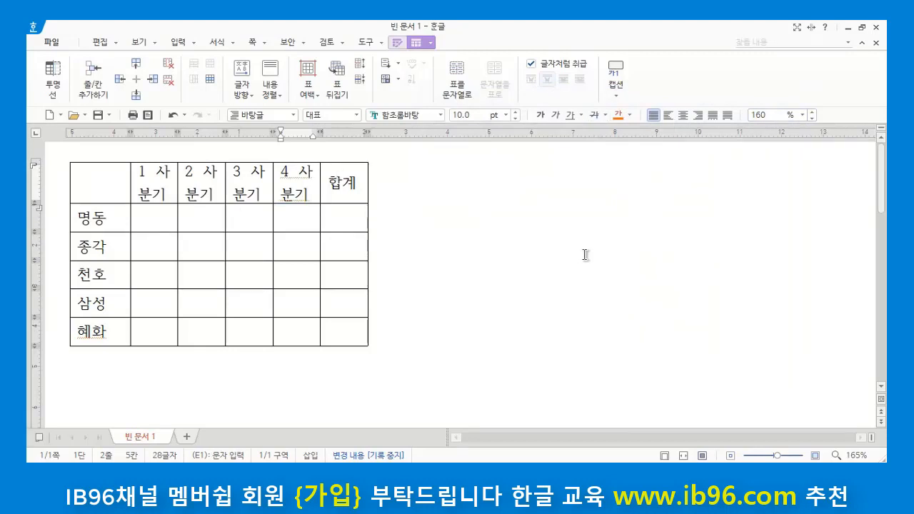
pyautogui.click(562, 255)
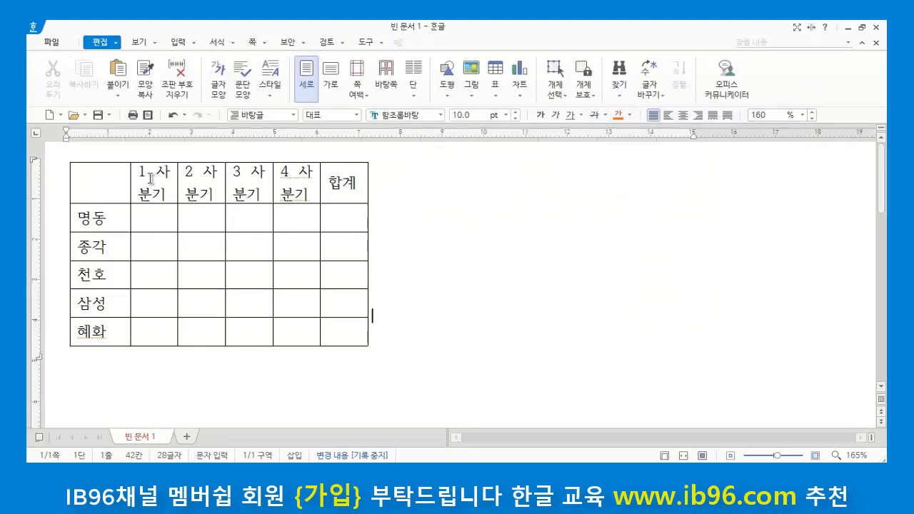
# Step: Widen the four quarter columns so that each heading fits on one line, keeping the other columns' widths
pyautogui.moveTo(151, 179); pyautogui.dragTo(292, 178)
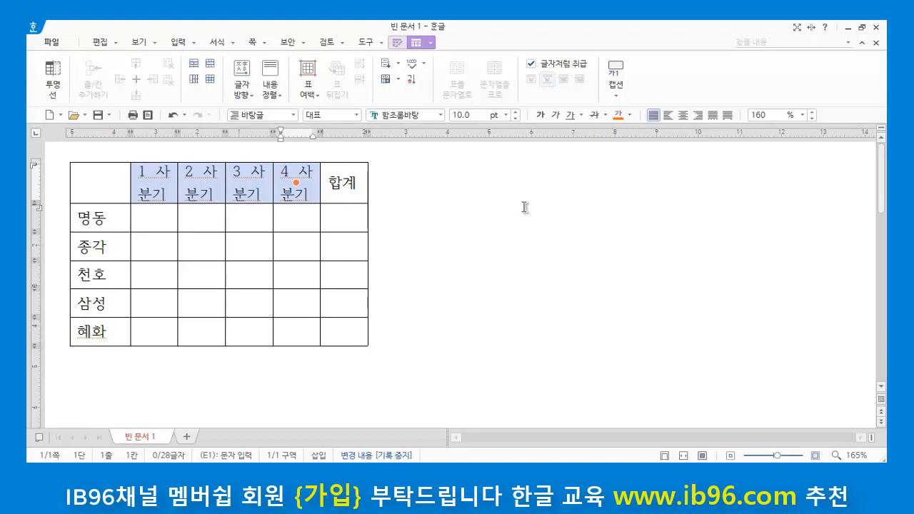
pyautogui.hotkey('ctrl', 'Right')
pyautogui.hotkey('ctrl', 'Right')
pyautogui.hotkey('ctrl', 'Right')
pyautogui.hotkey('ctrl', 'Right')
pyautogui.hotkey('ctrl', 'Right')
pyautogui.hotkey('ctrl', 'Right')
pyautogui.hotkey('ctrl', 'Right')
pyautogui.hotkey('ctrl', 'Right')
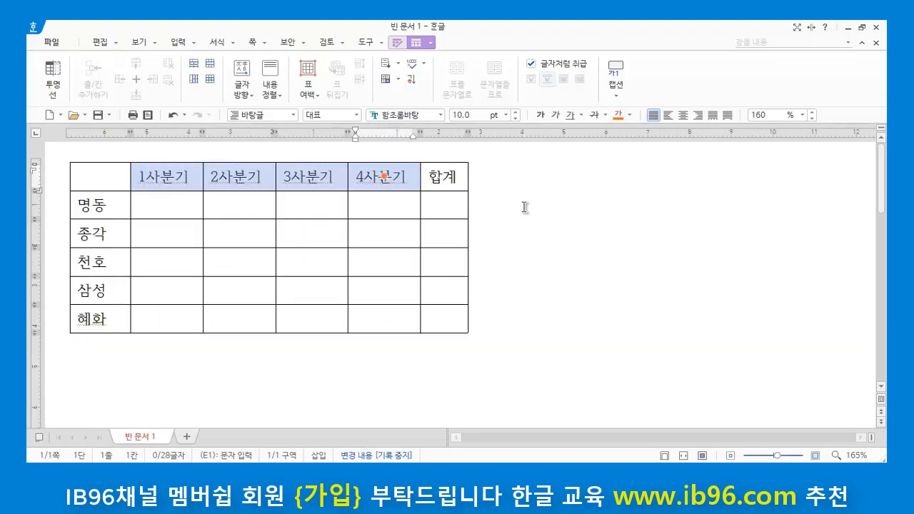
# Step: Widen the 합계 column slightly, keeping the widths of the quarter columns
pyautogui.click(446, 176)
pyautogui.hotkey('ctrl', 'Right')
pyautogui.hotkey('ctrl', 'Right')
pyautogui.hotkey('ctrl', 'Right')
pyautogui.hotkey('ctrl', 'Right')
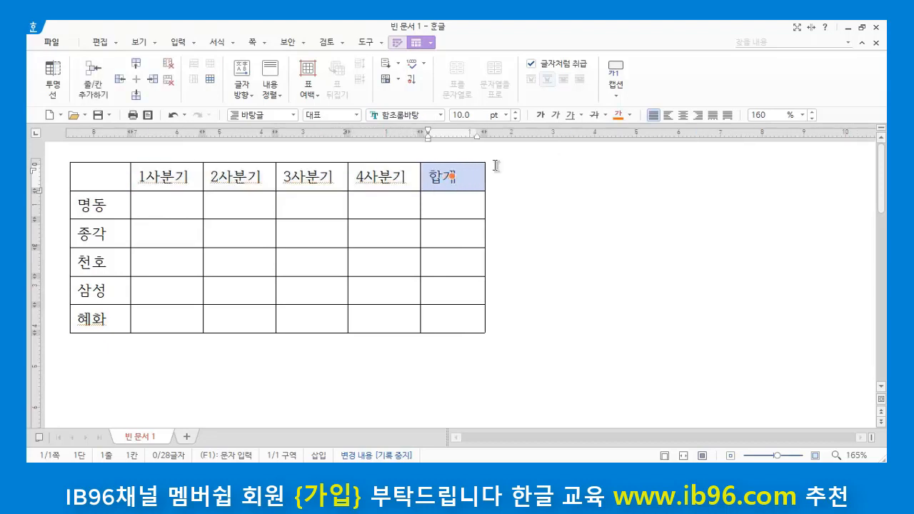
pyautogui.click(532, 272)
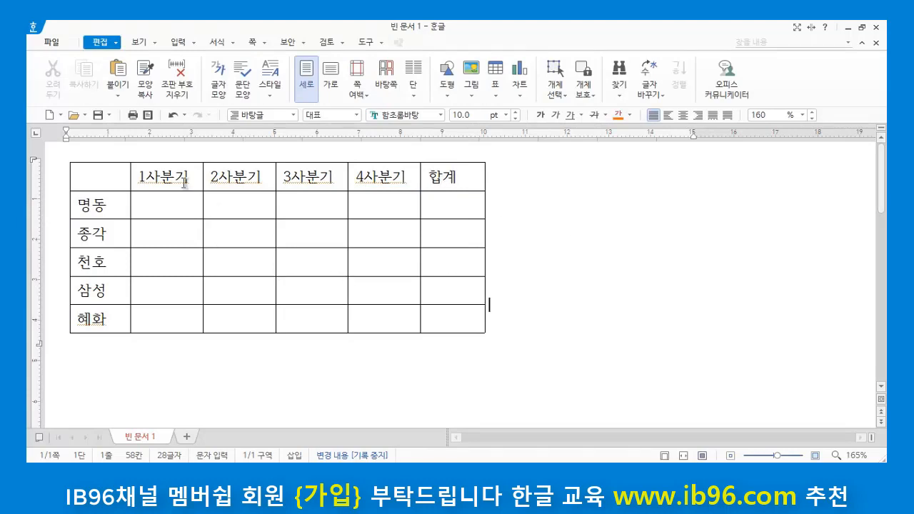
# Step: Clear the four quarter headings and refill those header cells from the user-defined autofill list 분기
pyautogui.moveTo(168, 179); pyautogui.dragTo(385, 176)
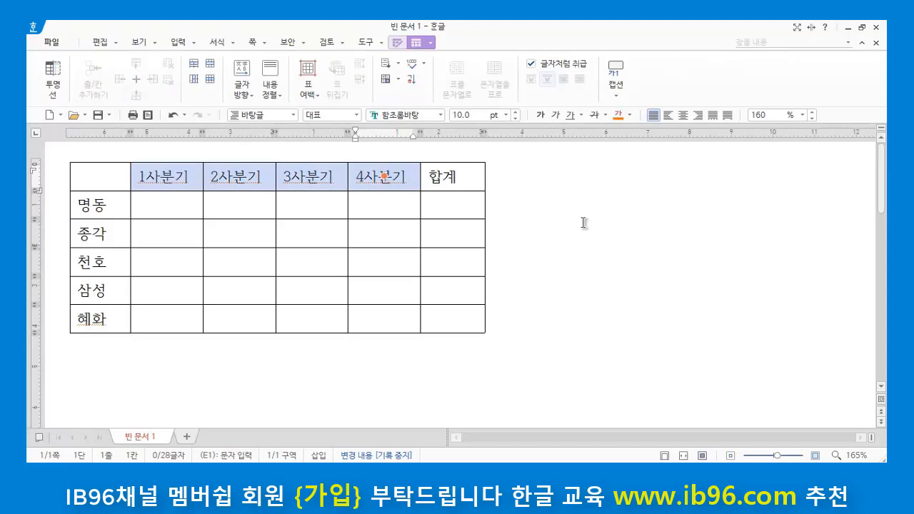
pyautogui.press('Delete')
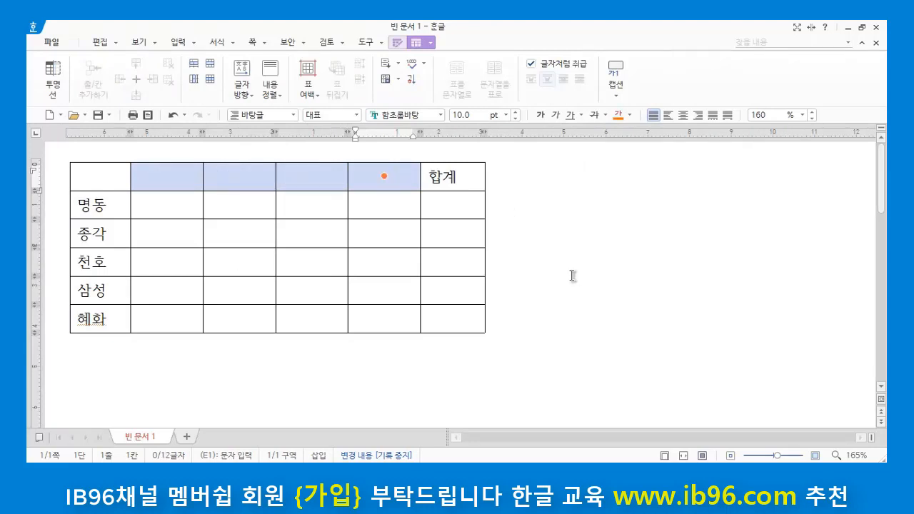
pyautogui.click(179, 179)
pyautogui.keyDown('shift'); pyautogui.click(384, 177); pyautogui.keyUp('shift')
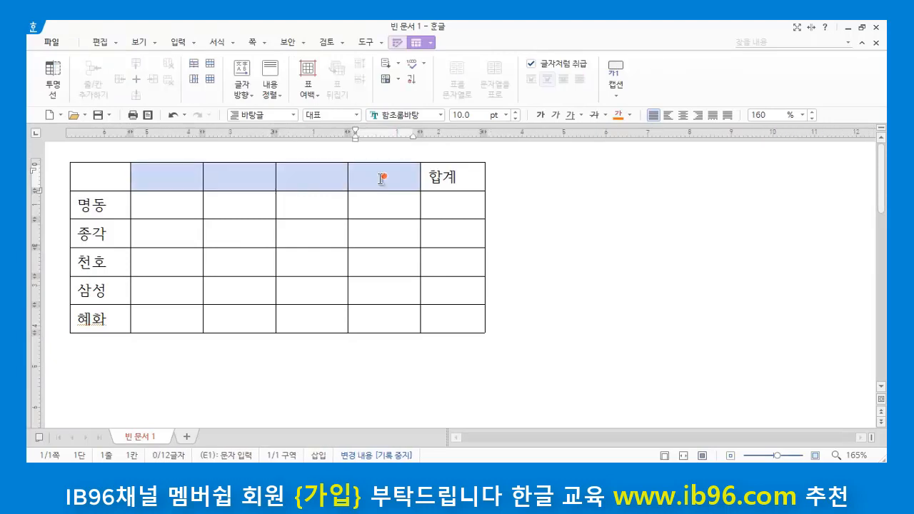
pyautogui.click(399, 64)
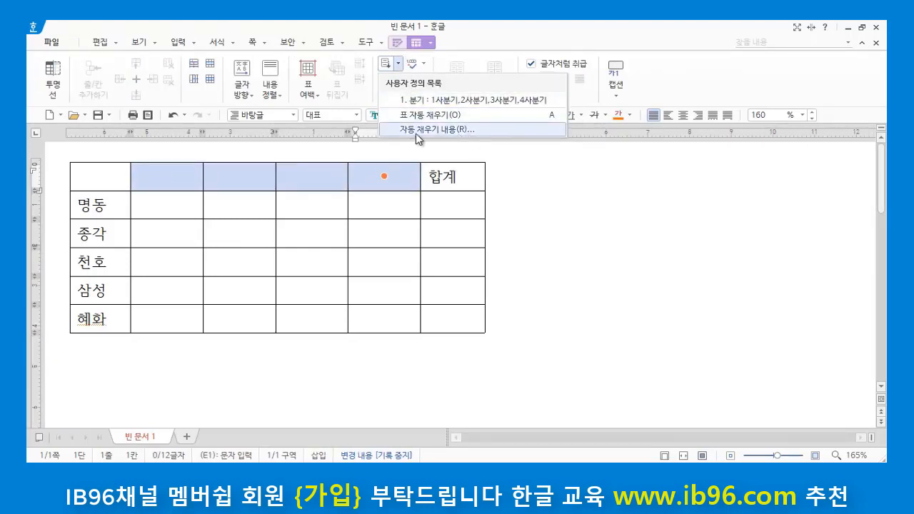
pyautogui.click(437, 132)
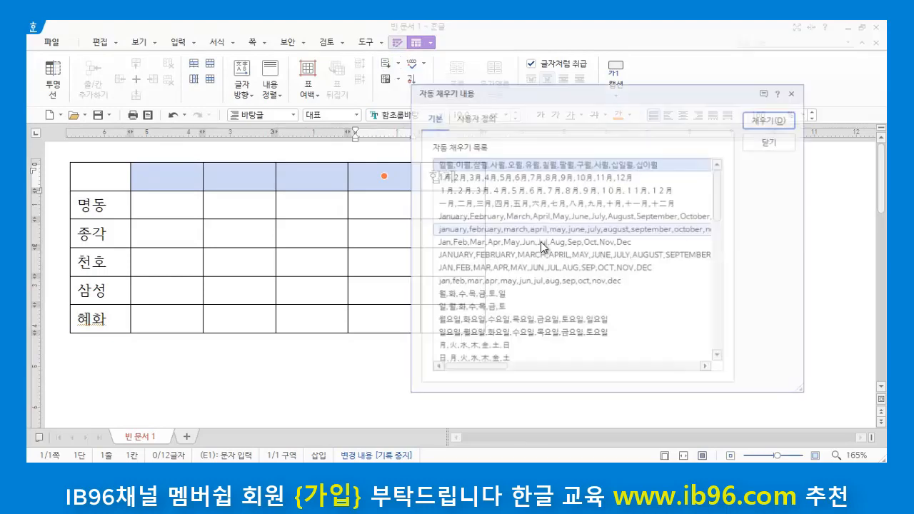
pyautogui.click(483, 118)
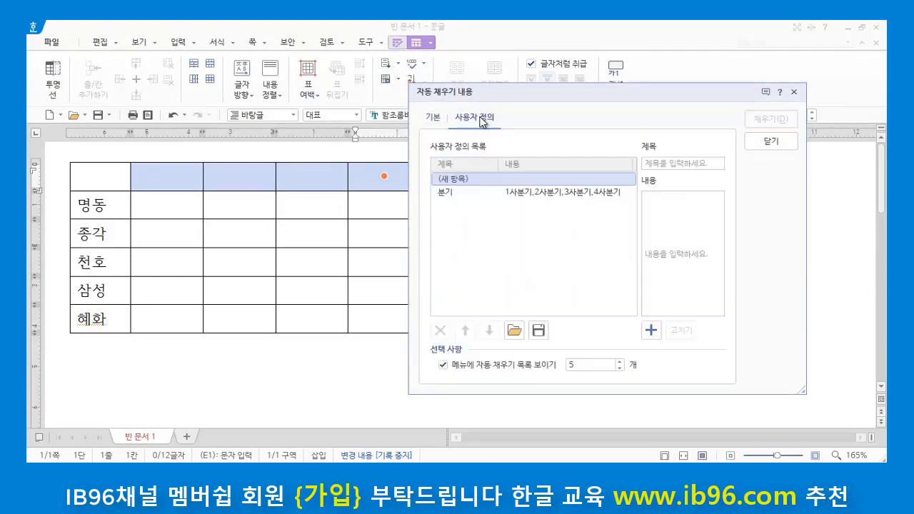
pyautogui.click(539, 199)
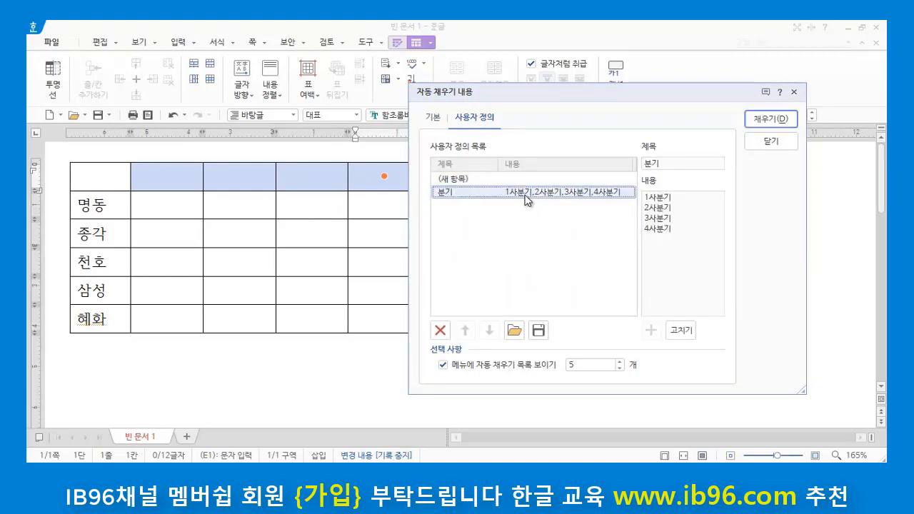
pyautogui.click(777, 120)
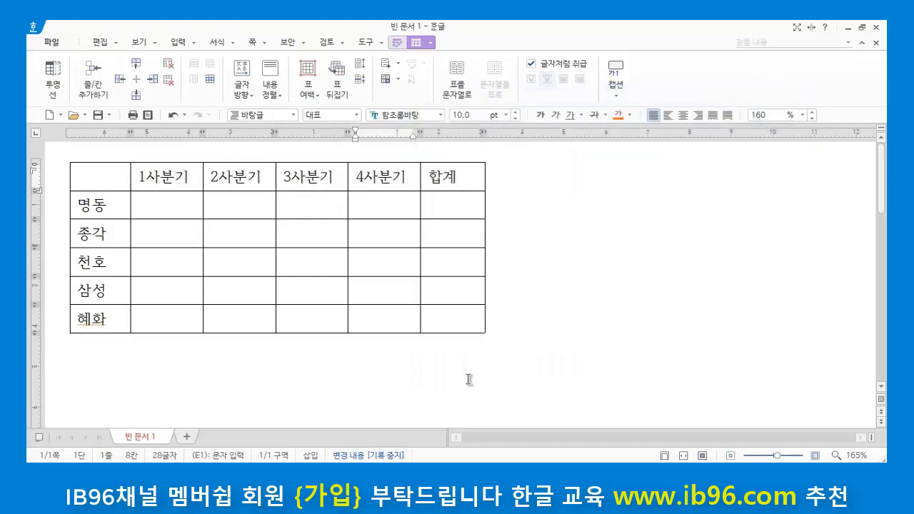
pyautogui.click(490, 333)
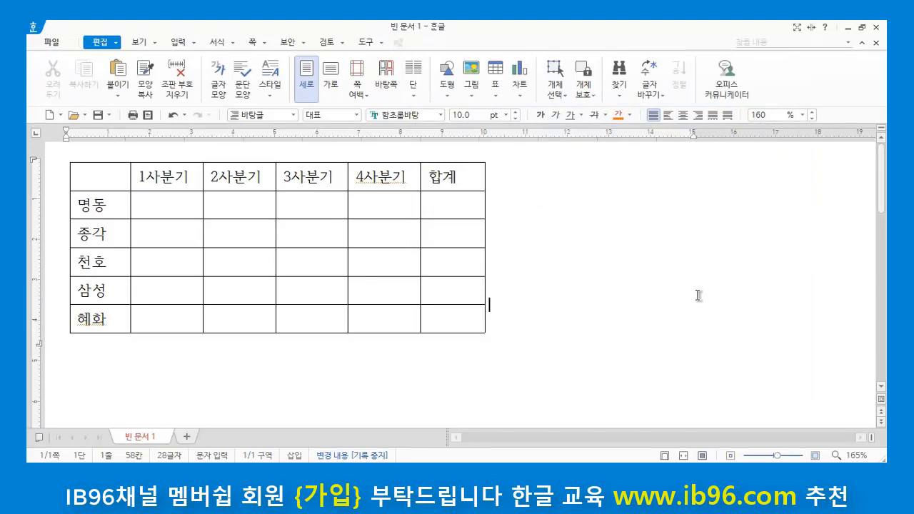
# Step: Enter 1200, 1100, 550 and 980 in the 명동 row from 1사분기 to 4사분기, and go to the 종각 row's 1사분기 cell
pyautogui.click(179, 207)
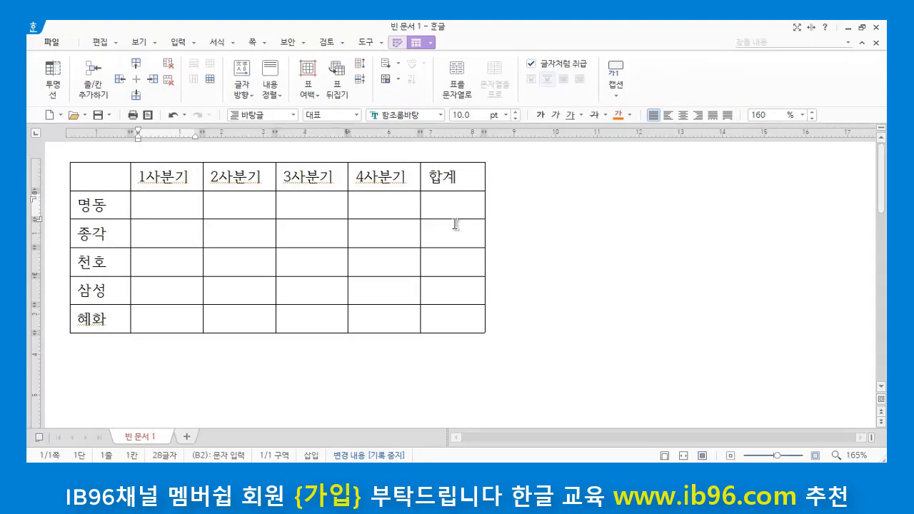
pyautogui.write('1200')
pyautogui.press('Tab')
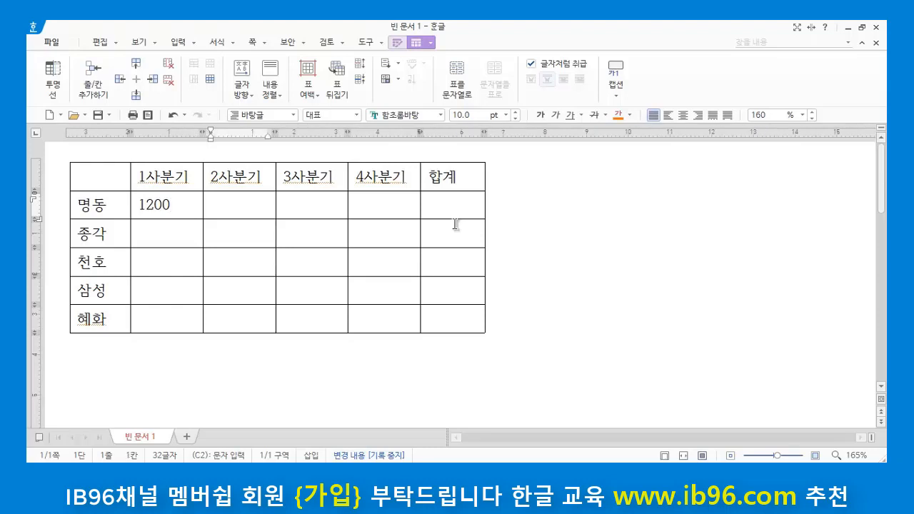
pyautogui.write('1100')
pyautogui.press('Tab')
pyautogui.write('550')
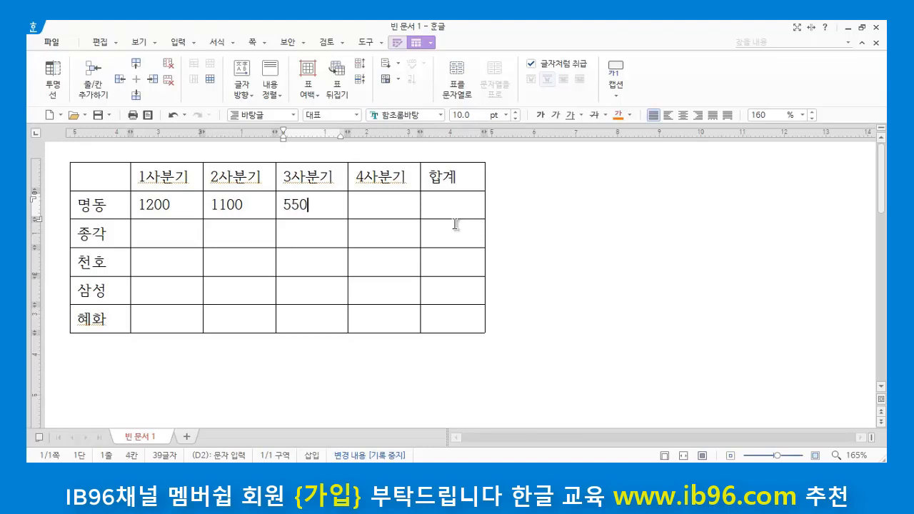
pyautogui.press('Tab')
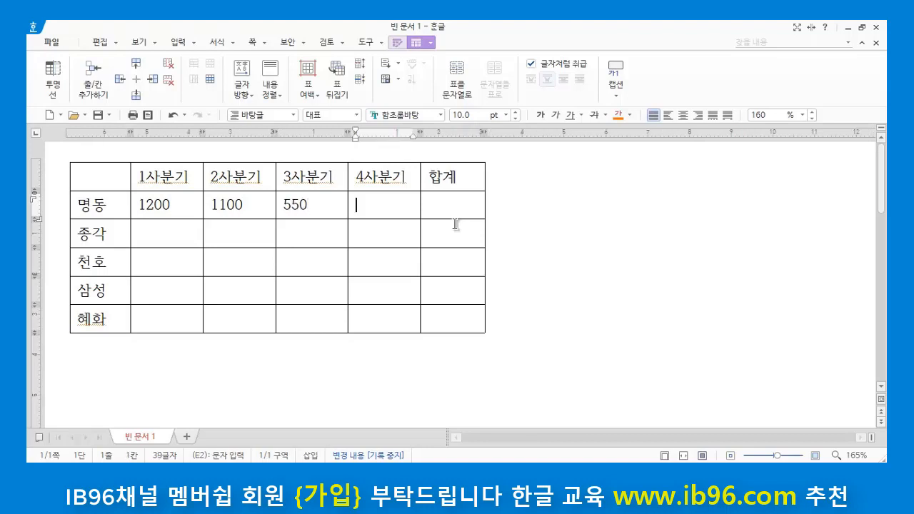
pyautogui.write('980')
pyautogui.press('Down')
pyautogui.press('Left')
pyautogui.press('Left')
pyautogui.press('Left')
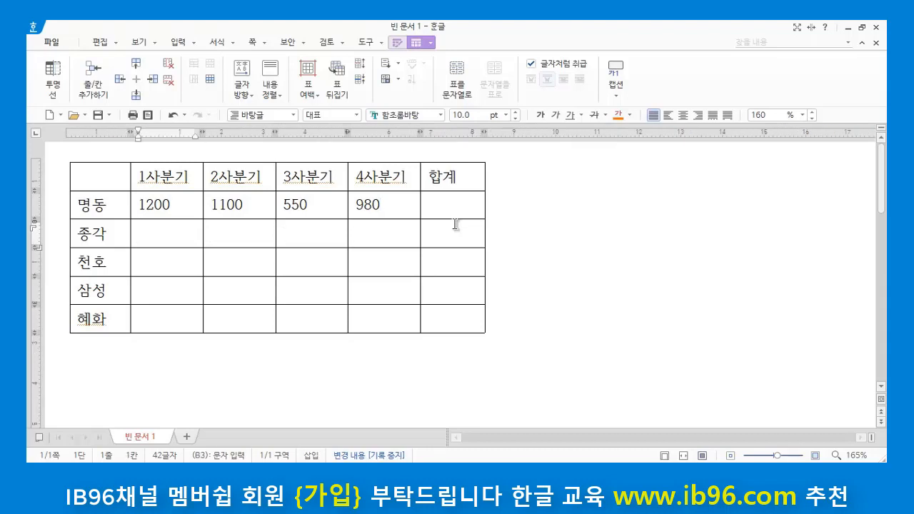
# Step: Enter 1100, 1300, 900 and 650 in the 종각 row from 1사분기 to 4사분기
pyautogui.write('1100')
pyautogui.press('Tab')
pyautogui.write('1')
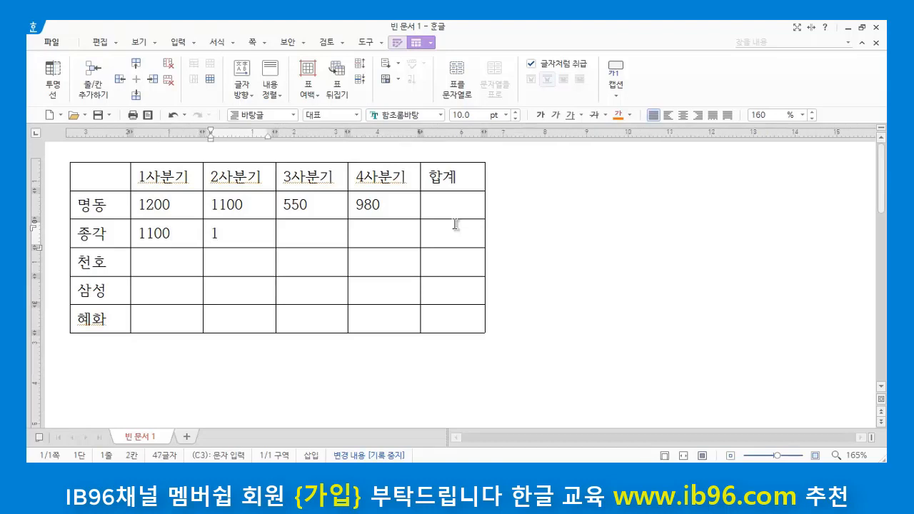
pyautogui.write('300')
pyautogui.press('Tab')
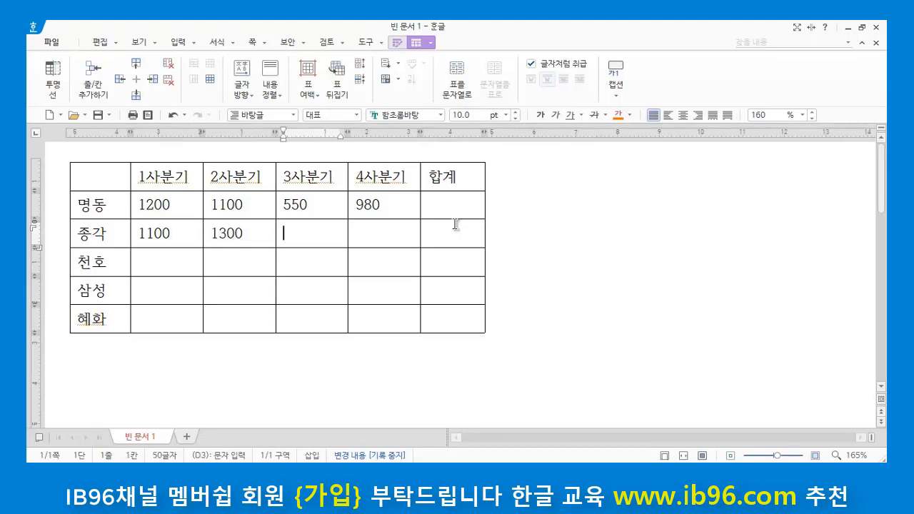
pyautogui.write('900 ')
pyautogui.write('650')
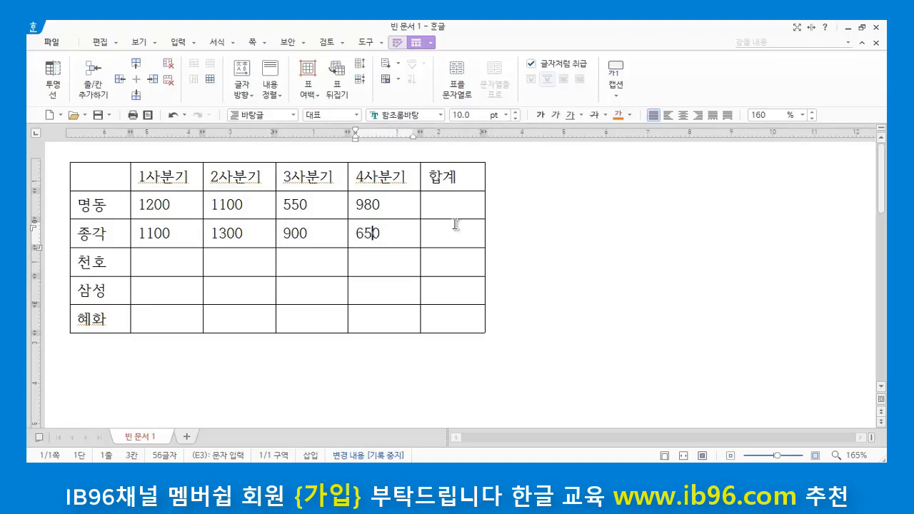
# Step: Enter 900, 1600, 1500 and 1100 in the 천호 row from 1사분기 to 4사분기
pyautogui.press('Down')
pyautogui.press('Left')
pyautogui.press('Left')
pyautogui.press('Left')
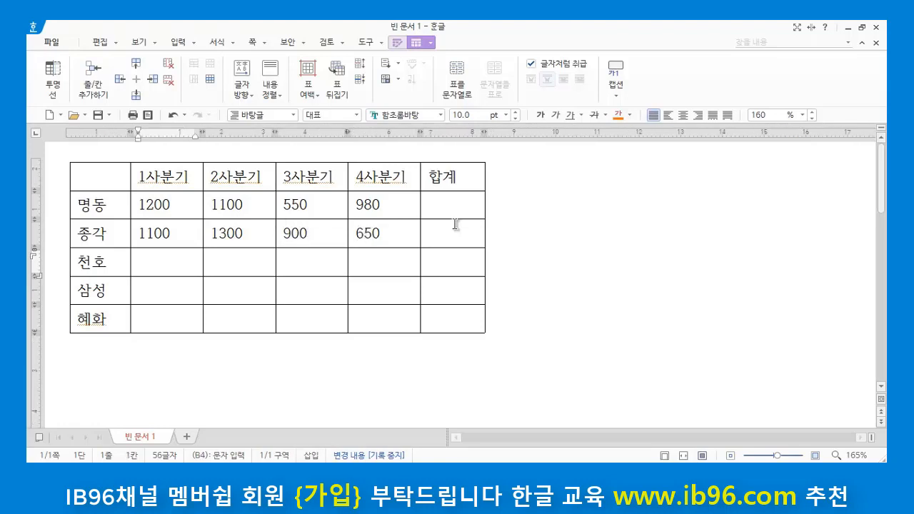
pyautogui.write('900')
pyautogui.press('Tab')
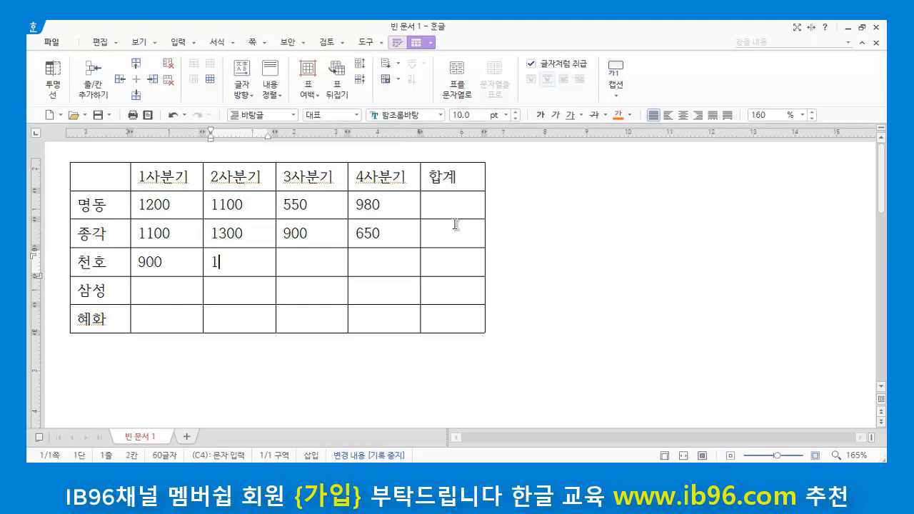
pyautogui.write('1600')
pyautogui.press('Tab')
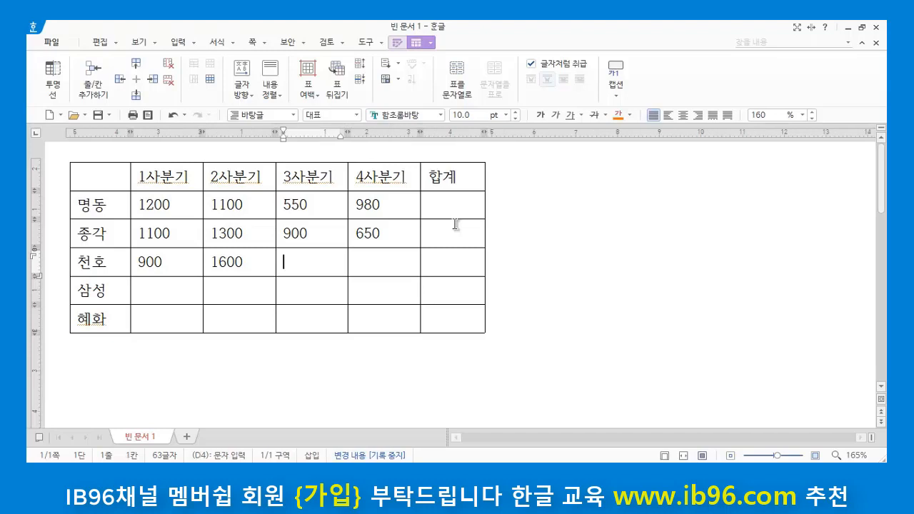
pyautogui.write('1500')
pyautogui.press('Tab')
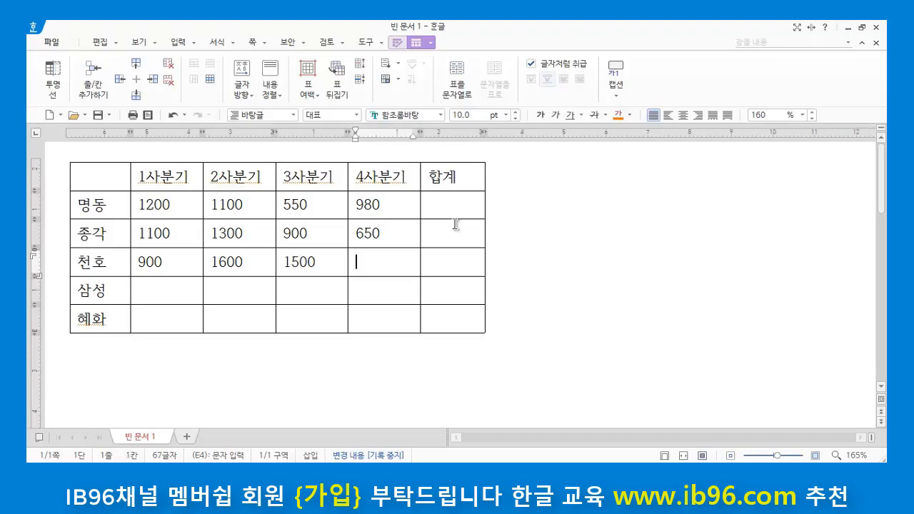
pyautogui.write('1100')
# Step: Enter 2100, 900, 1950 and 400 in the 삼성 row from 1사분기 to 4사분기
pyautogui.press('Down')
pyautogui.press('Left')
pyautogui.press('Left')
pyautogui.press('Left')
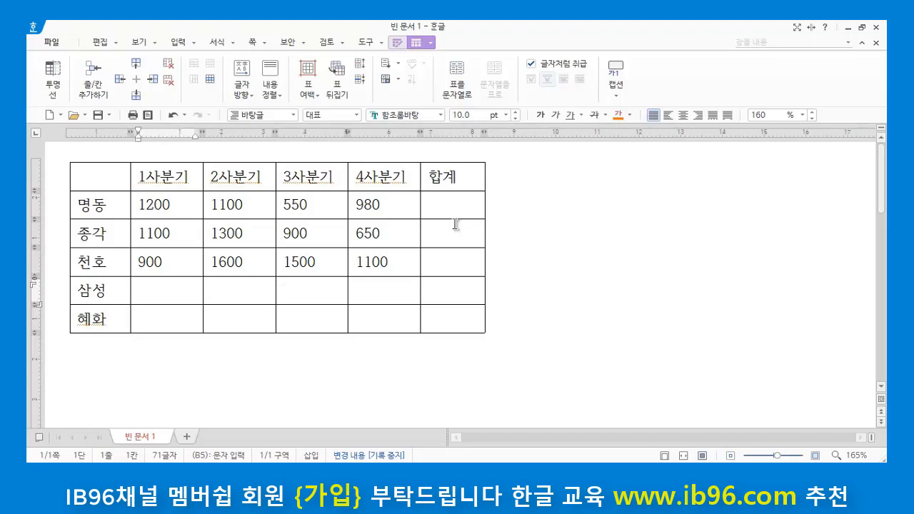
pyautogui.write('2100')
pyautogui.press('Tab')
pyautogui.write('900')
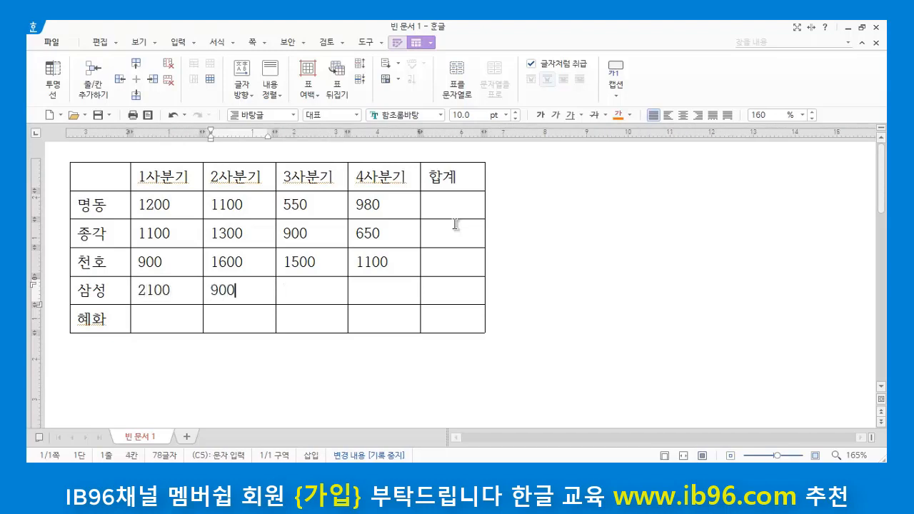
pyautogui.press('Tab')
pyautogui.write('1950')
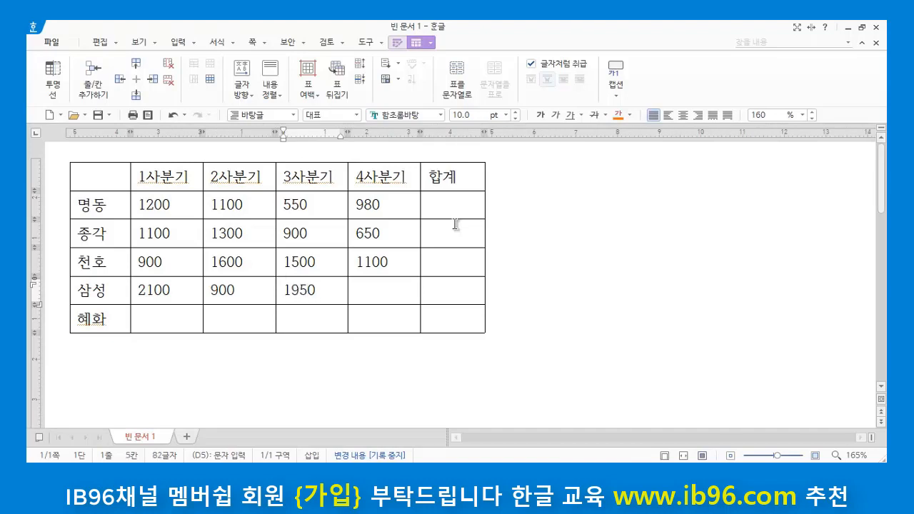
pyautogui.press('Tab')
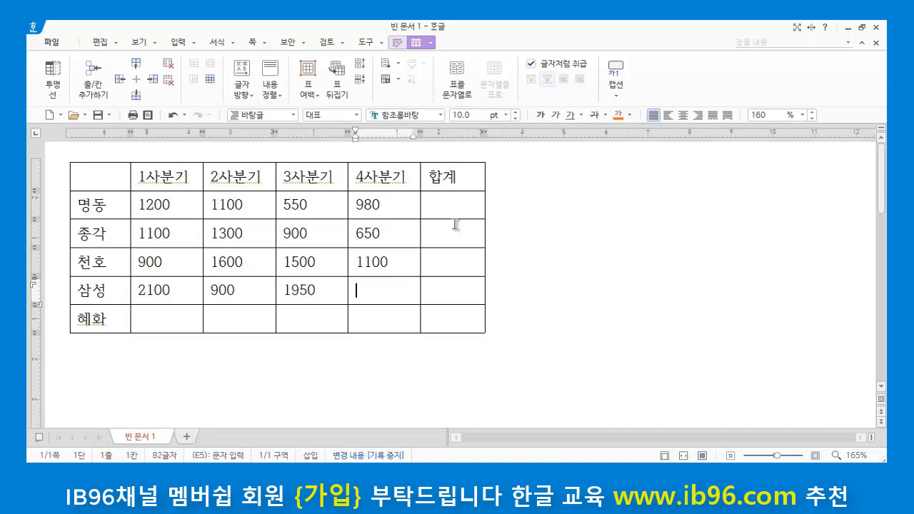
pyautogui.write('400')
# Step: Enter 900, 1000, 1100 and 1500 in the 혜화 row from 1사분기 to 4사분기
pyautogui.press('Down')
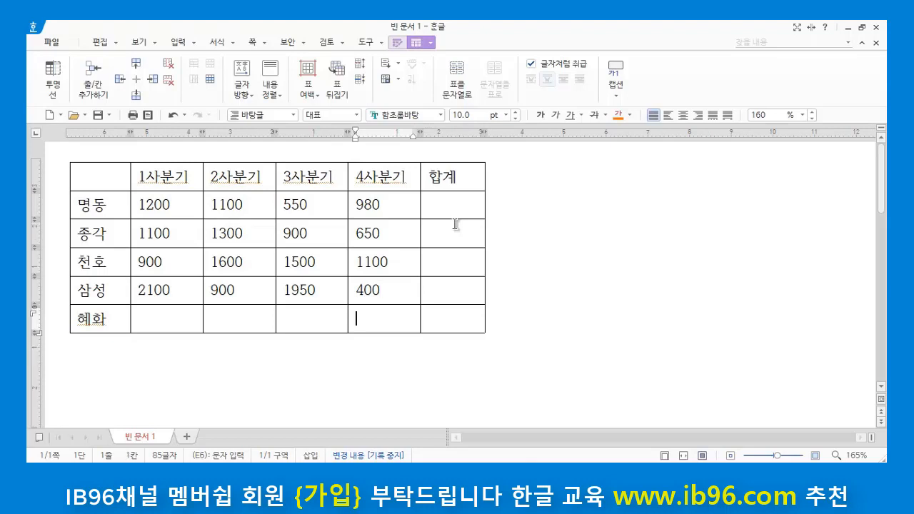
pyautogui.press('Left')
pyautogui.press('Left')
pyautogui.press('Left')
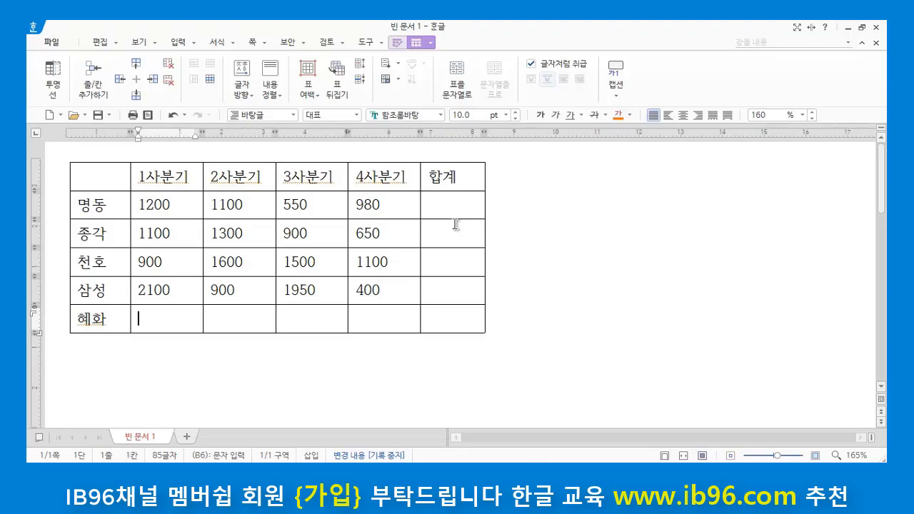
pyautogui.write('900')
pyautogui.press('Tab')
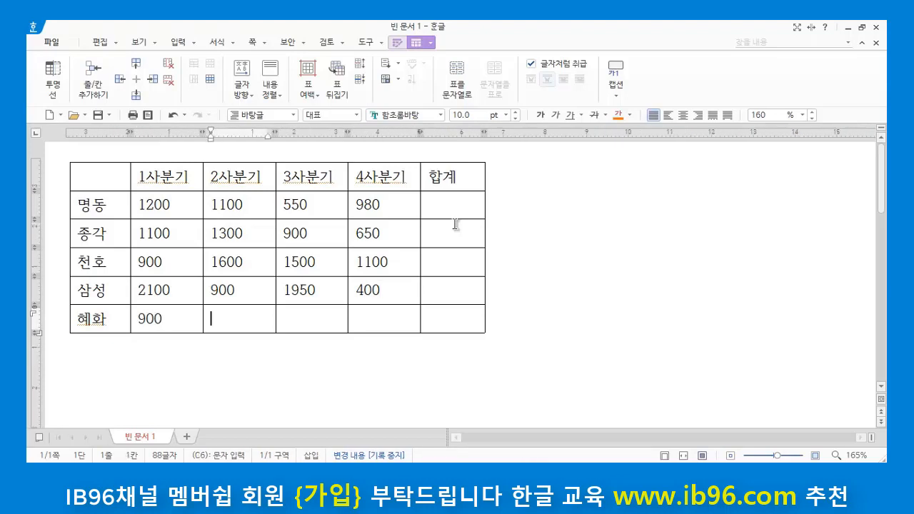
pyautogui.write('1000')
pyautogui.press('Tab')
pyautogui.write('1')
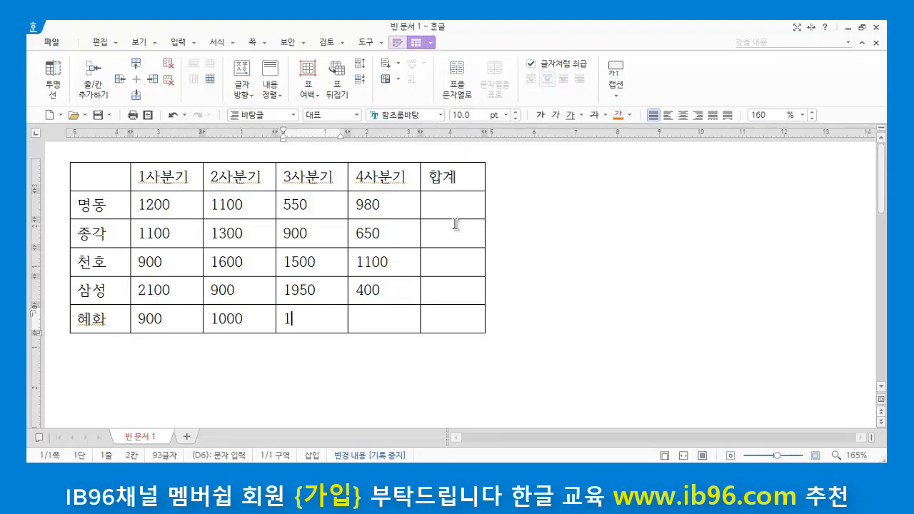
pyautogui.write('100')
pyautogui.press('Tab')
pyautogui.write('15')
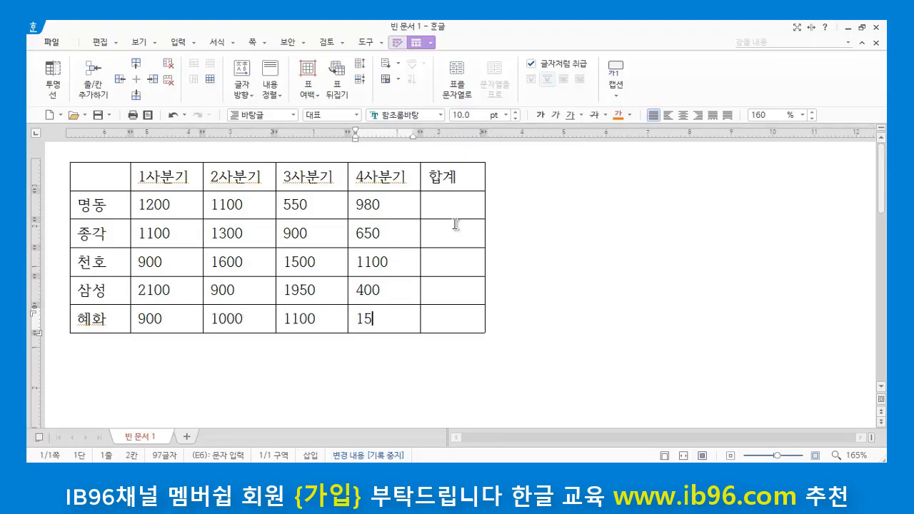
pyautogui.write('00')
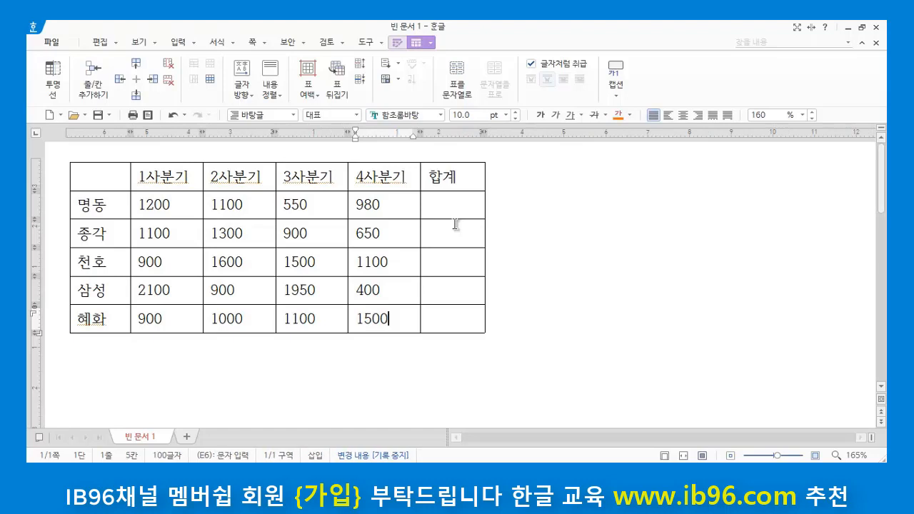
# Step: Add an empty row to the table directly below the 혜화 row
pyautogui.click(274, 355)
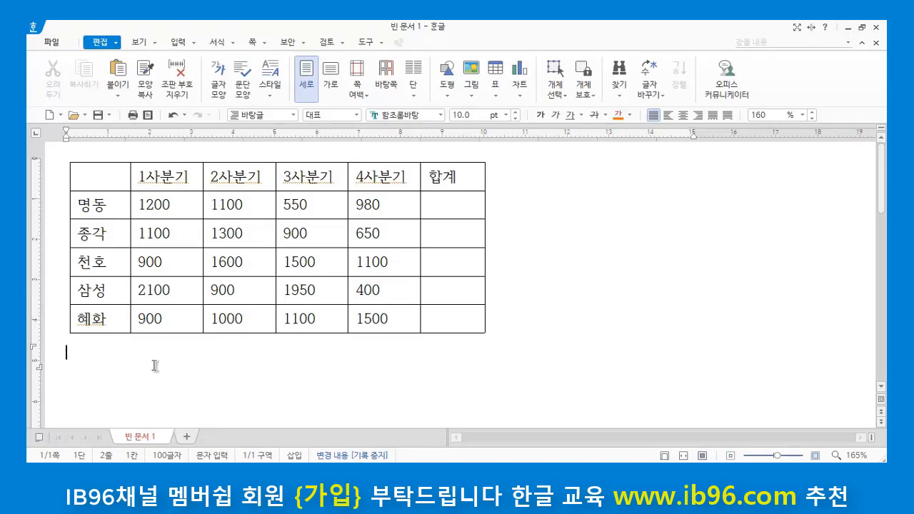
pyautogui.click(118, 316)
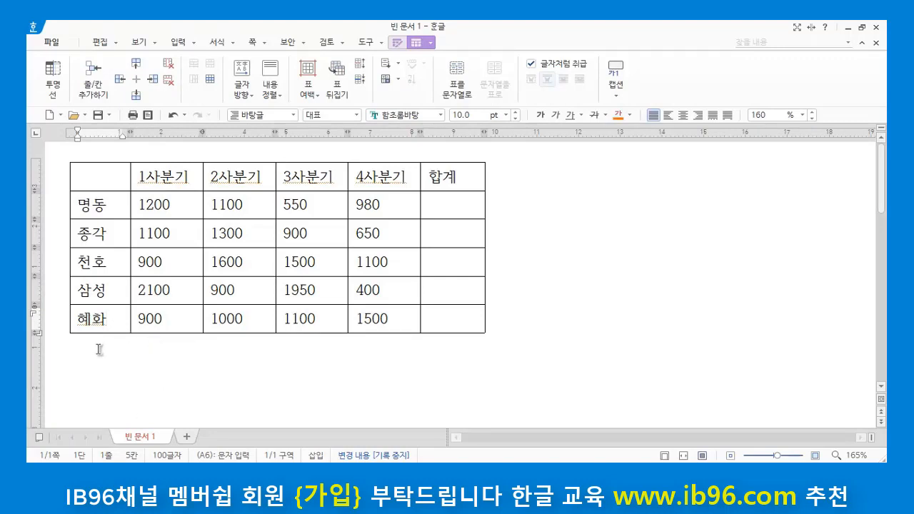
pyautogui.click(136, 97)
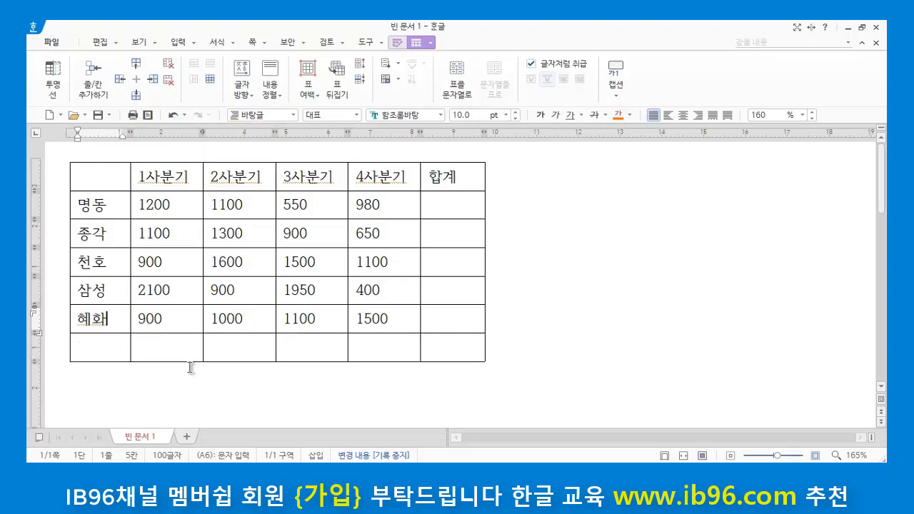
pyautogui.click(299, 376)
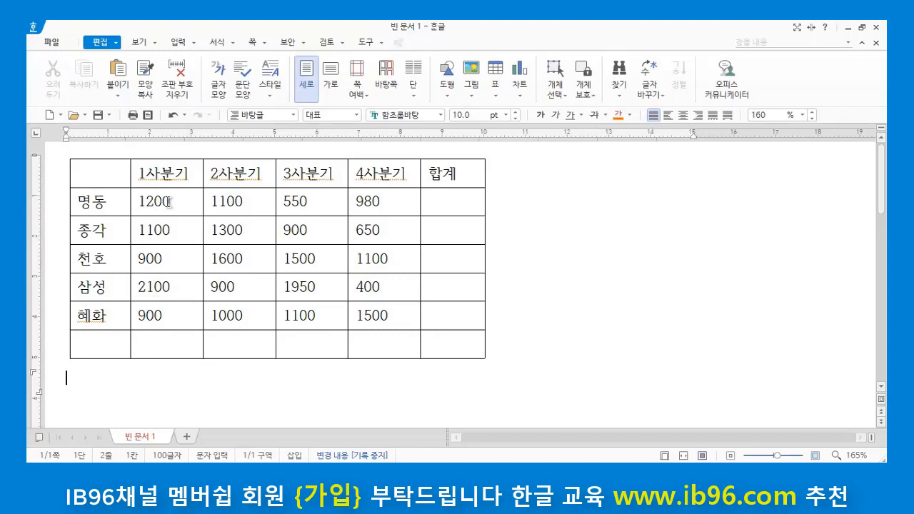
# Step: Total the 1사분기 figures from 명동 to 혜화 into the empty cell beneath them with the block sum (블록 합계)
pyautogui.moveTo(168, 202); pyautogui.dragTo(175, 312)
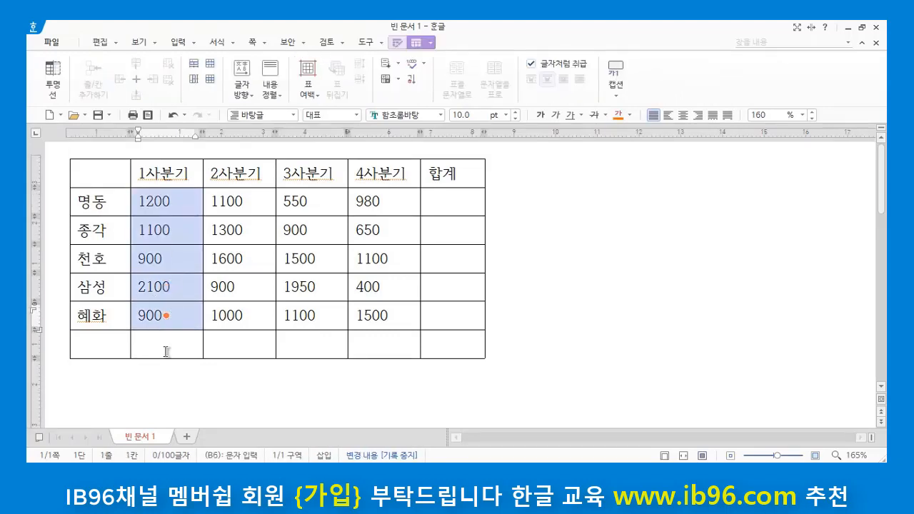
pyautogui.click(168, 201)
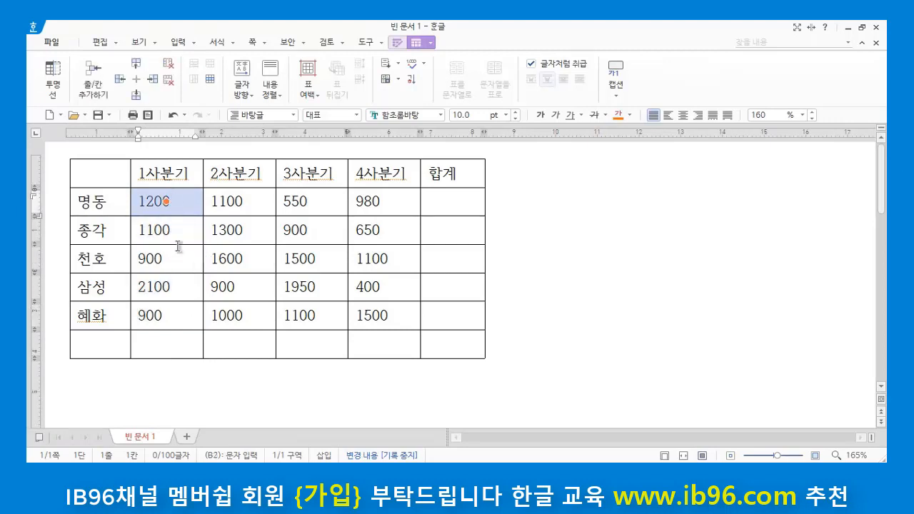
pyautogui.moveTo(183, 200); pyautogui.dragTo(172, 323)
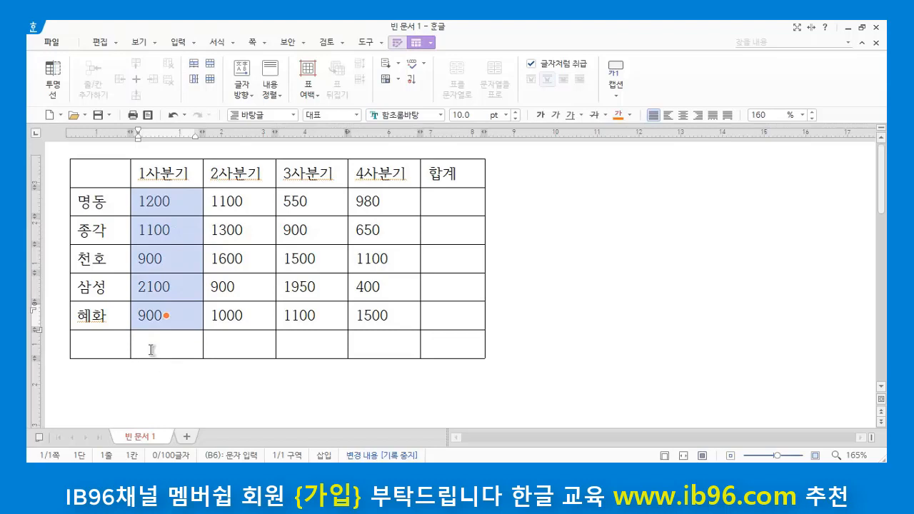
pyautogui.click(399, 81)
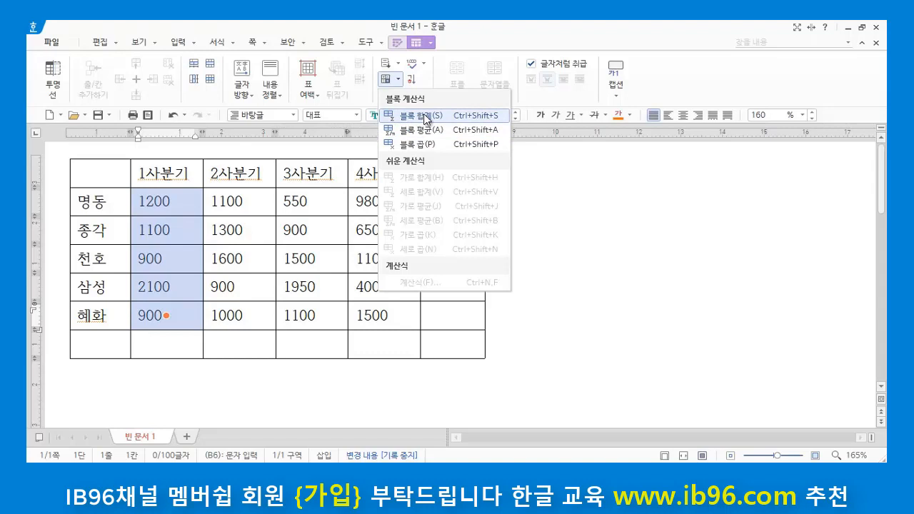
pyautogui.click(424, 117)
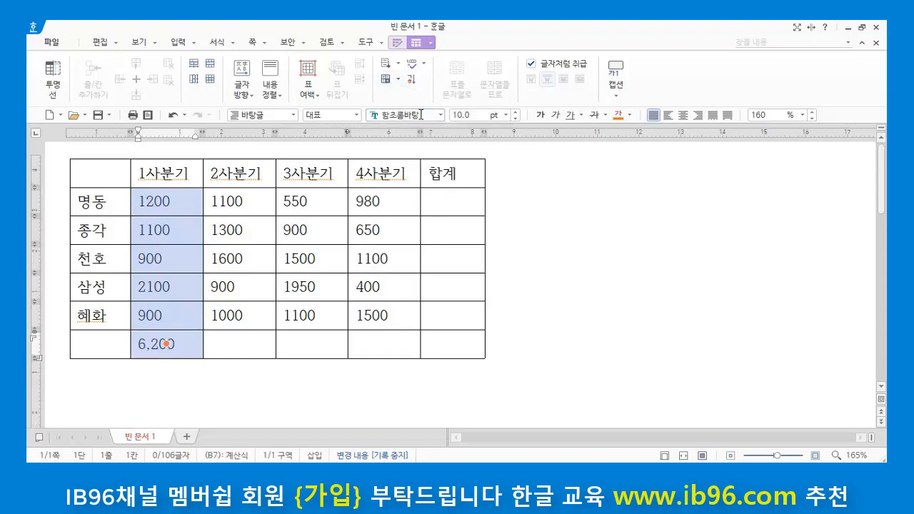
pyautogui.click(169, 377)
pyautogui.click(190, 349)
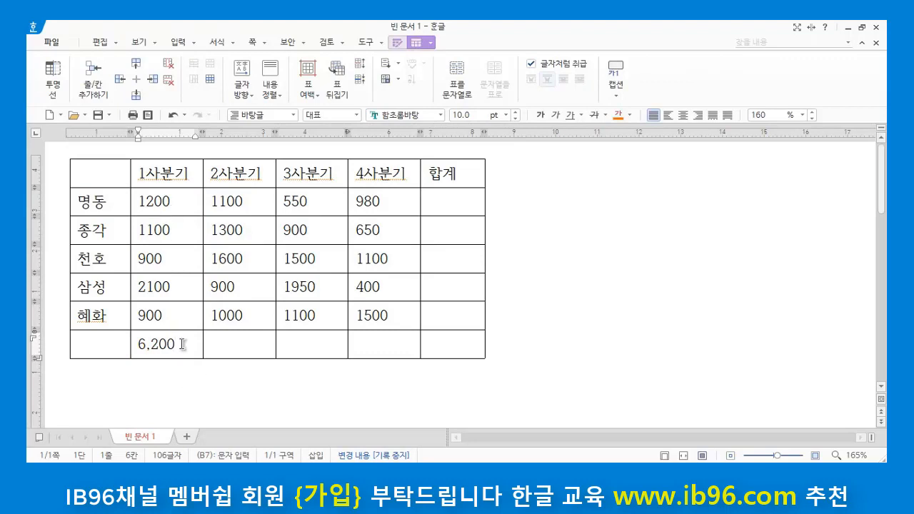
pyautogui.moveTo(184, 344); pyautogui.dragTo(169, 388)
pyautogui.click(155, 381)
pyautogui.click(237, 343)
pyautogui.click(256, 200)
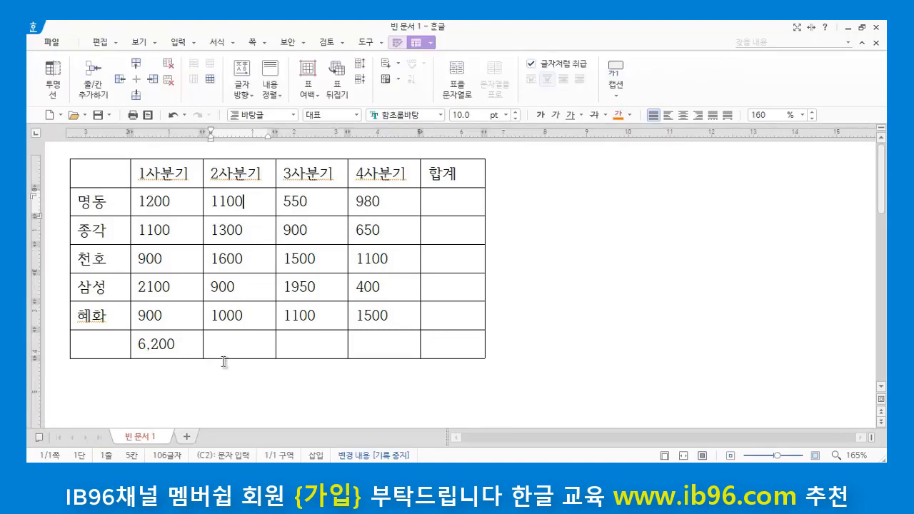
pyautogui.click(225, 346)
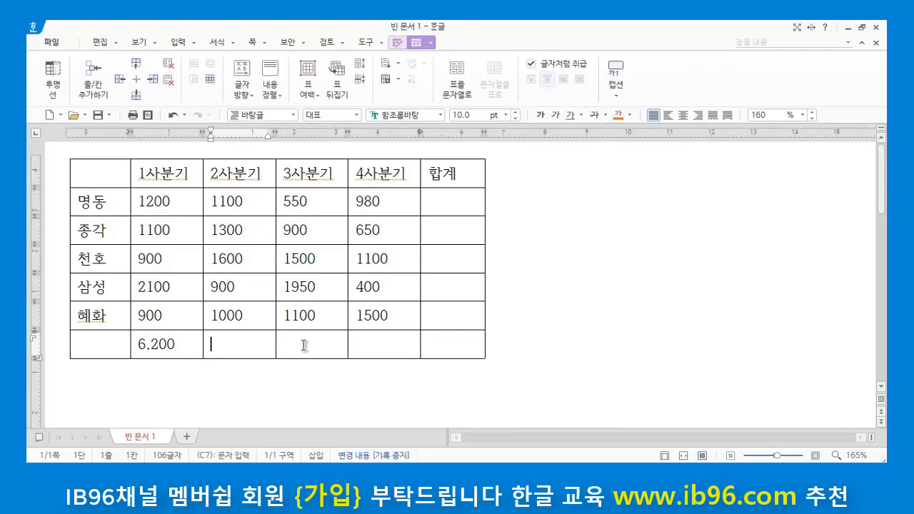
pyautogui.click(304, 345)
pyautogui.click(373, 347)
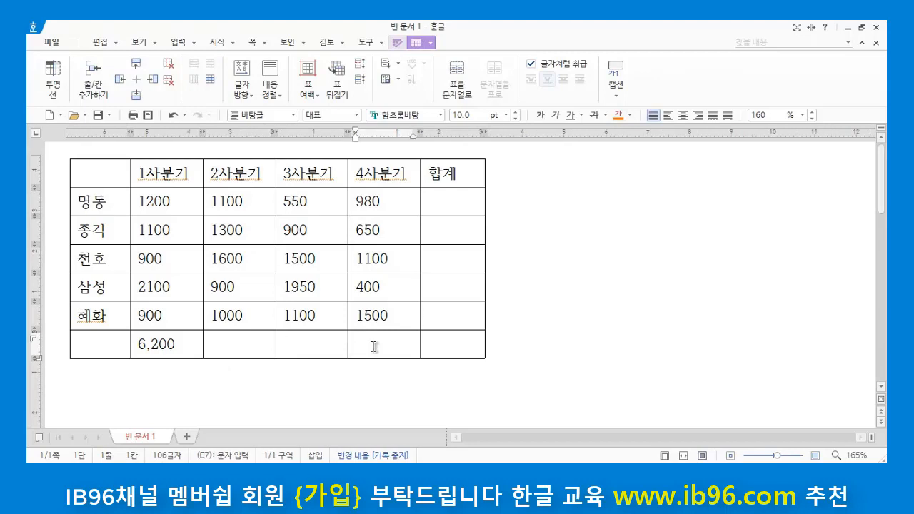
pyautogui.click(292, 390)
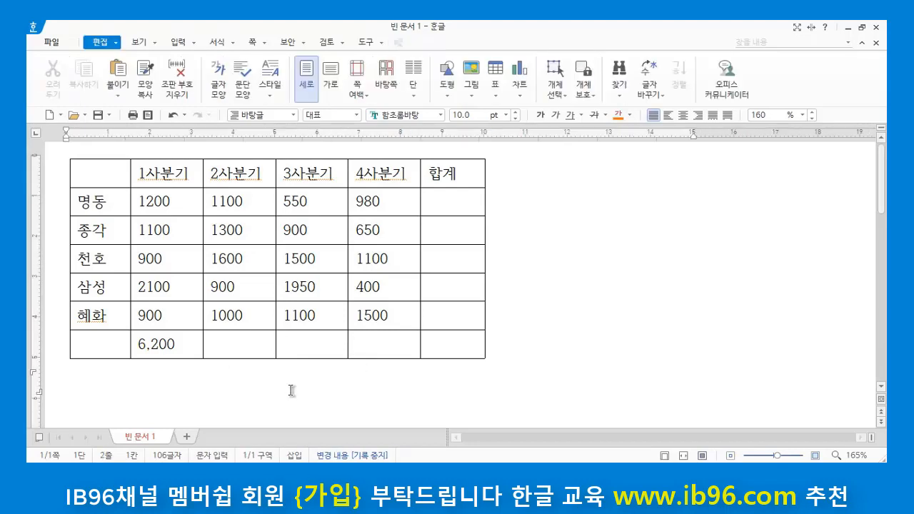
pyautogui.click(267, 348)
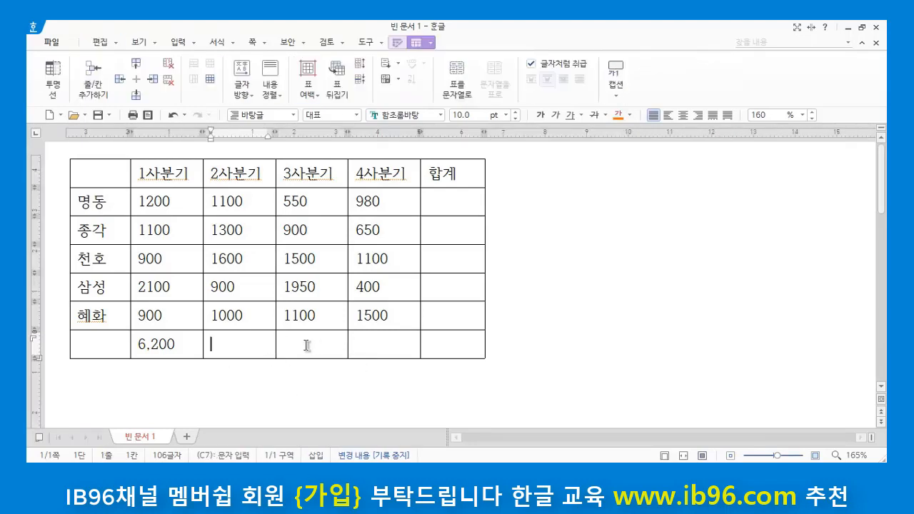
pyautogui.click(316, 344)
pyautogui.click(374, 343)
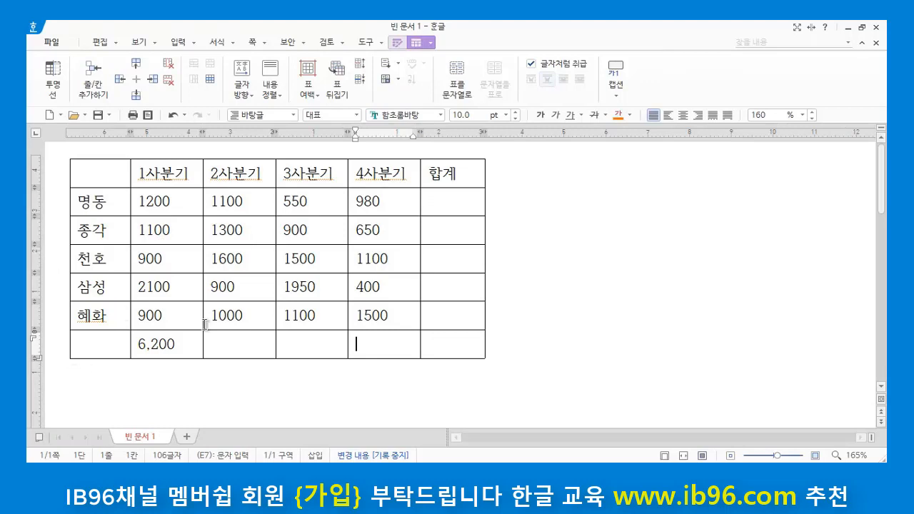
pyautogui.click(181, 345)
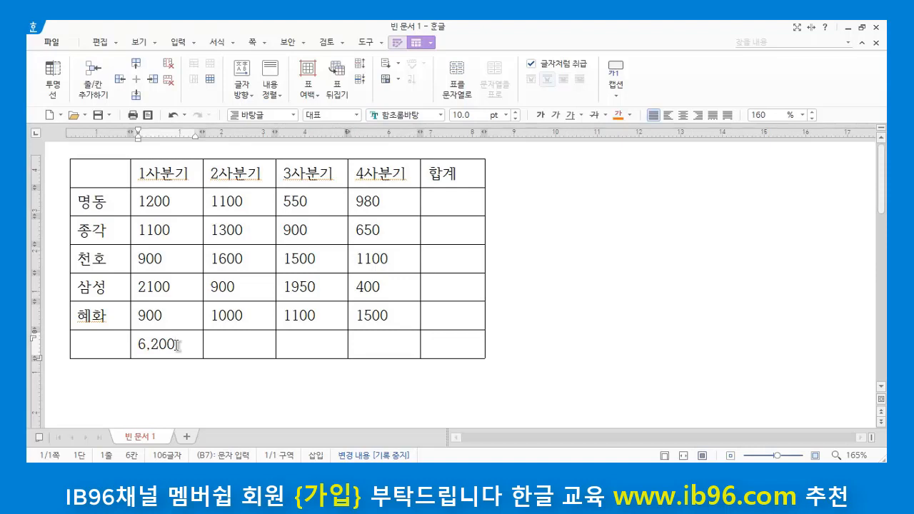
# Step: Extend the 1사분기 total across the bottom row to 4사분기 with the table auto-fill (표 자동 채우기)
pyautogui.moveTo(177, 346); pyautogui.dragTo(371, 341)
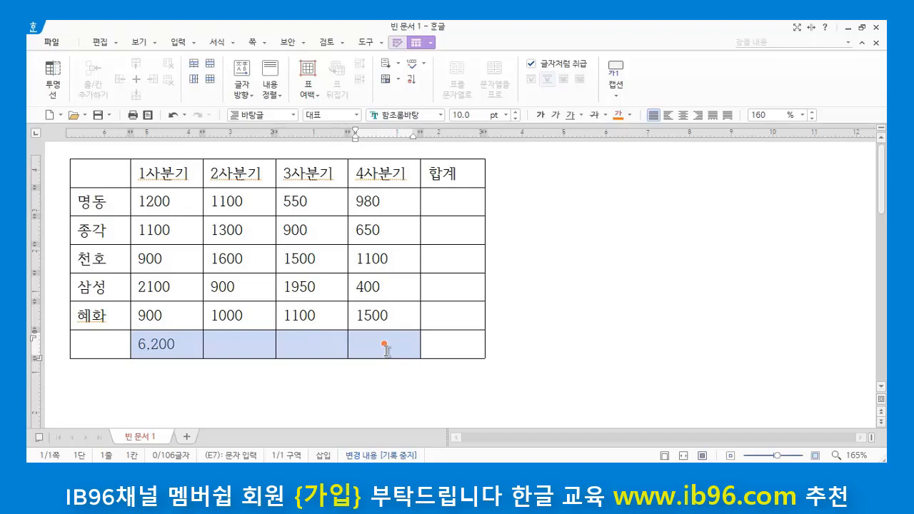
pyautogui.click(398, 64)
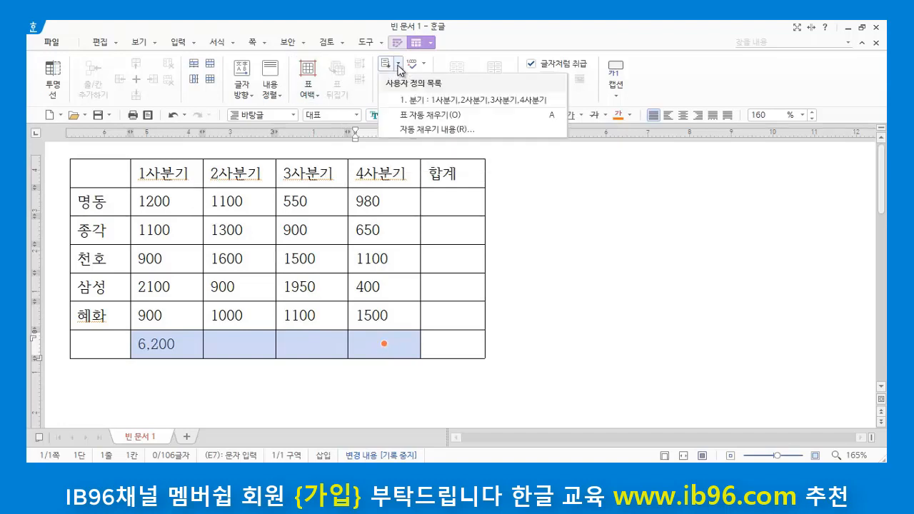
pyautogui.click(437, 120)
pyautogui.click(295, 385)
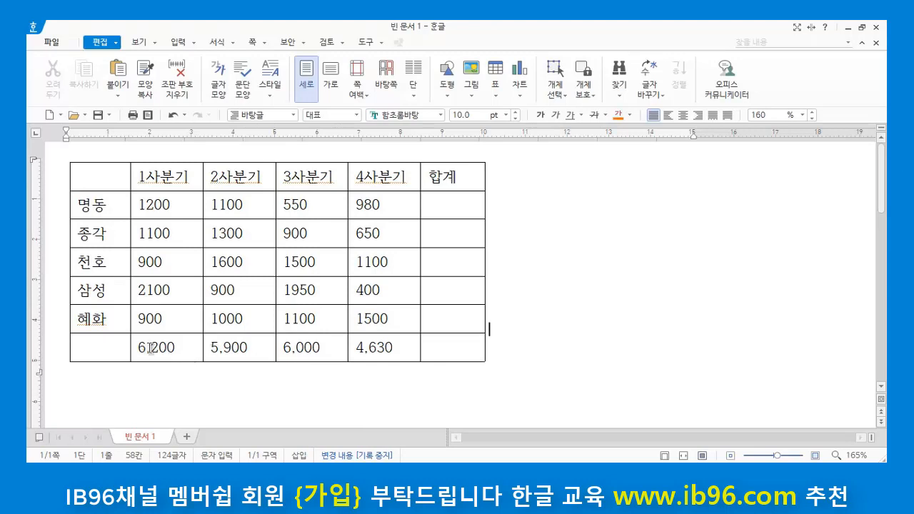
# Step: Examine the filled totals in the bottom row from 1사분기 to 4사분기
pyautogui.moveTo(149, 346); pyautogui.dragTo(386, 348)
pyautogui.click(256, 382)
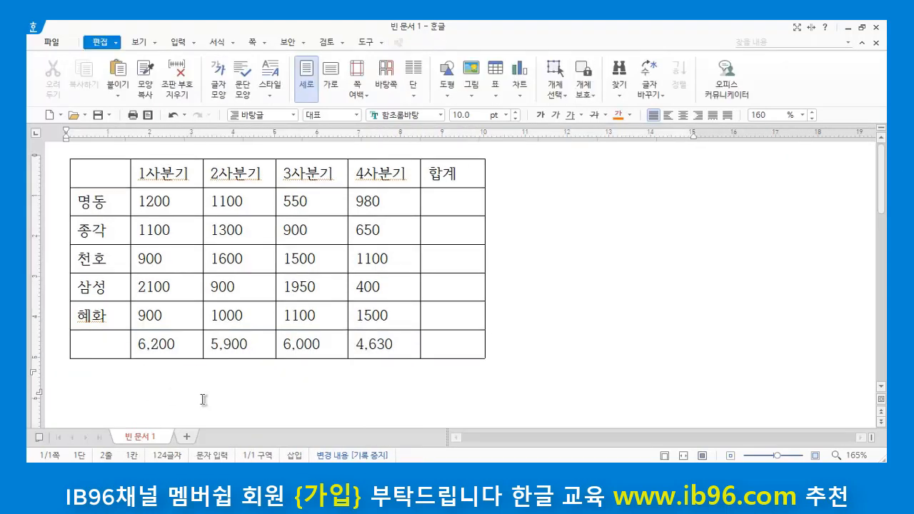
pyautogui.click(197, 346)
pyautogui.click(248, 346)
pyautogui.click(295, 343)
pyautogui.click(402, 351)
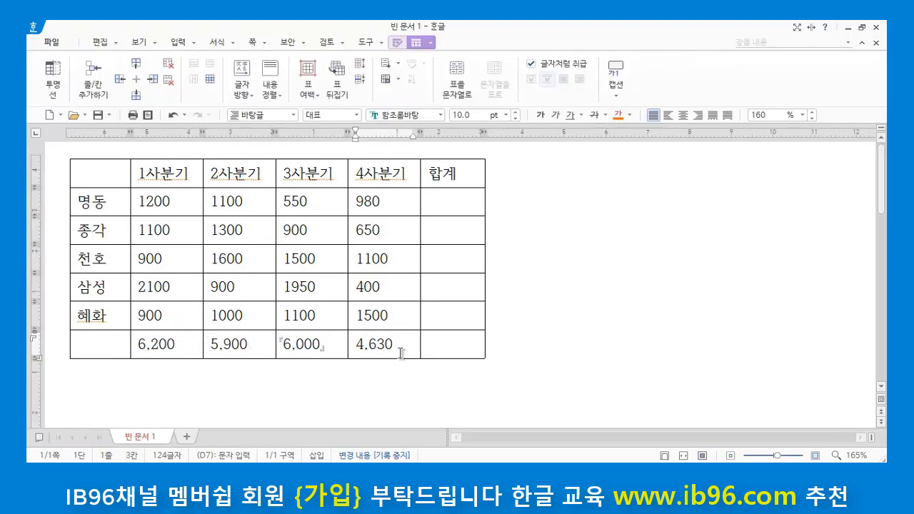
pyautogui.click(323, 409)
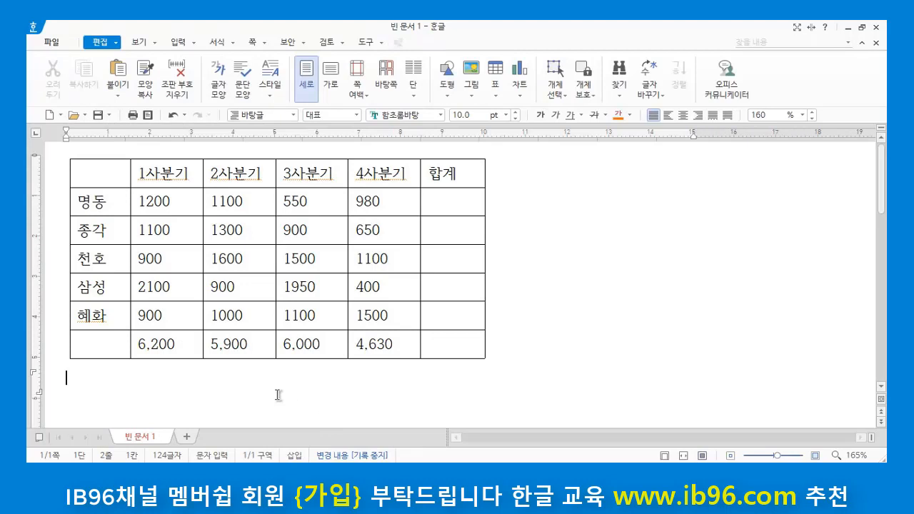
# Step: Label the totals row 분기합계 in the empty cell beneath 혜화
pyautogui.click(77, 345)
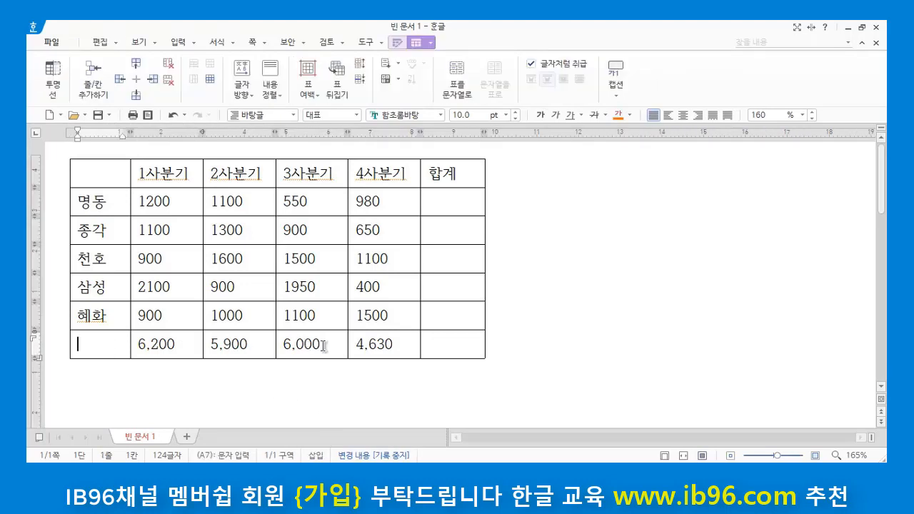
pyautogui.write('ㅂ기합ㄱ')
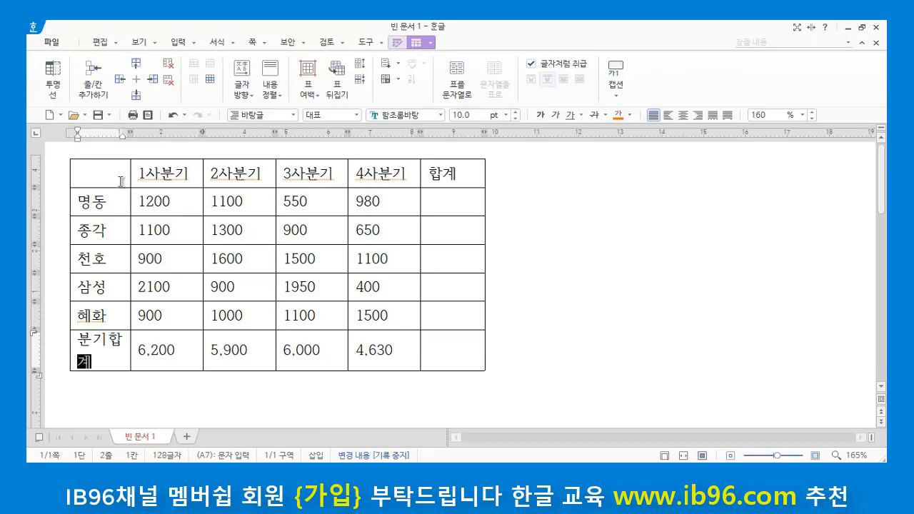
# Step: Widen the whole first column of the table until 분기합계 fits on one line
pyautogui.moveTo(118, 178); pyautogui.dragTo(102, 354)
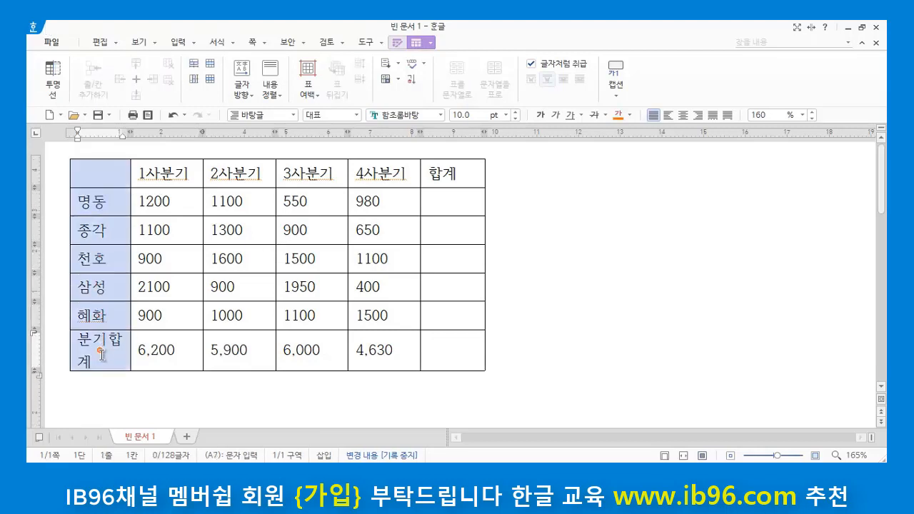
pyautogui.hotkey('ctrl', 'Right')
pyautogui.hotkey('ctrl', 'Right')
pyautogui.hotkey('ctrl', 'Right')
pyautogui.hotkey('ctrl', 'Right')
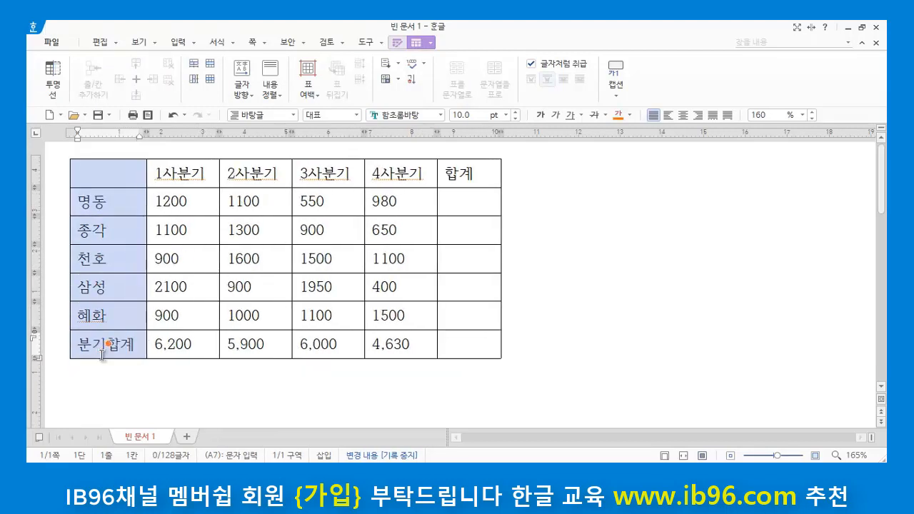
pyautogui.click(554, 236)
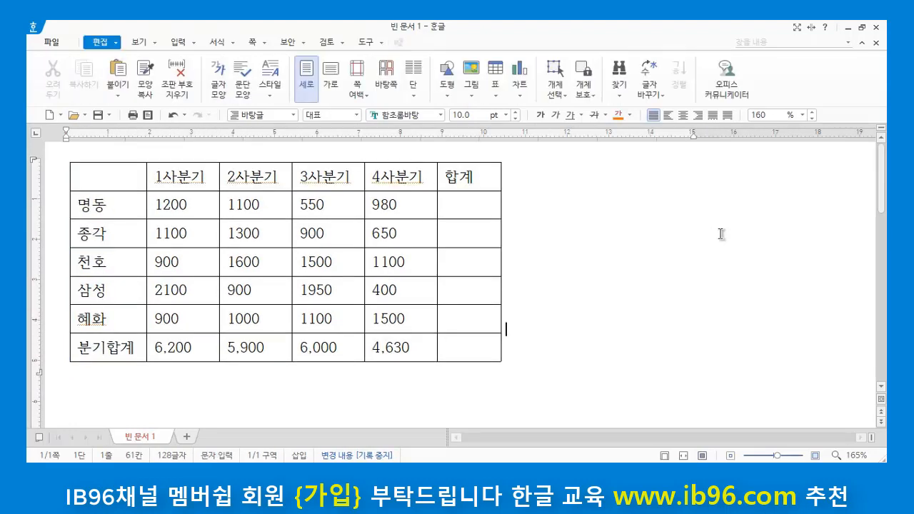
pyautogui.click(465, 204)
pyautogui.click(453, 240)
pyautogui.click(456, 265)
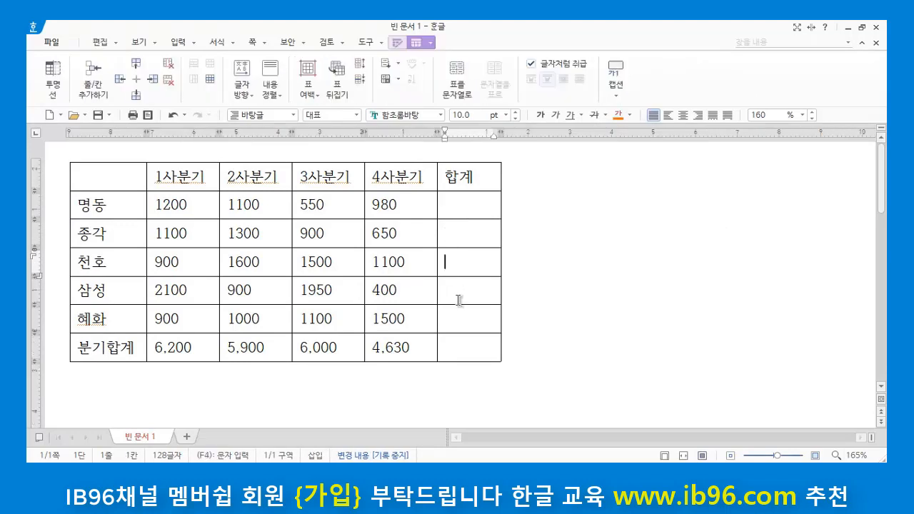
pyautogui.click(459, 301)
pyautogui.click(465, 326)
pyautogui.click(457, 350)
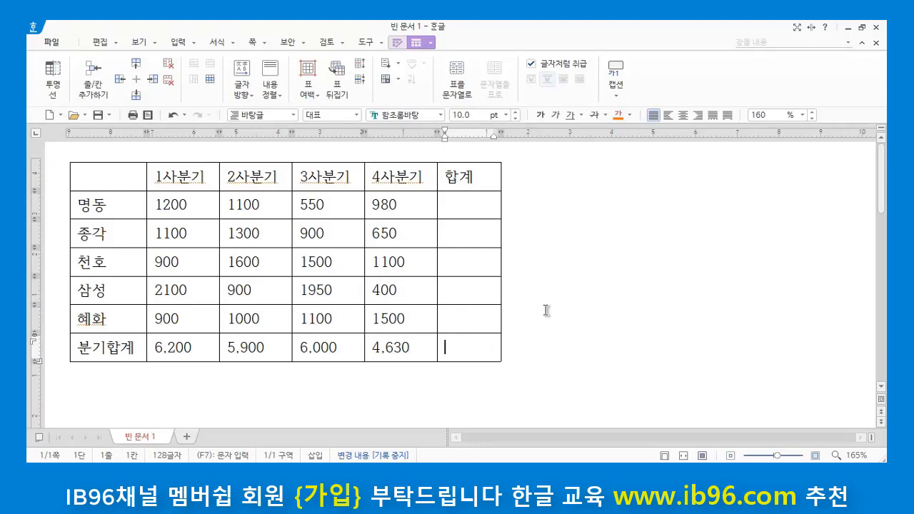
pyautogui.click(461, 203)
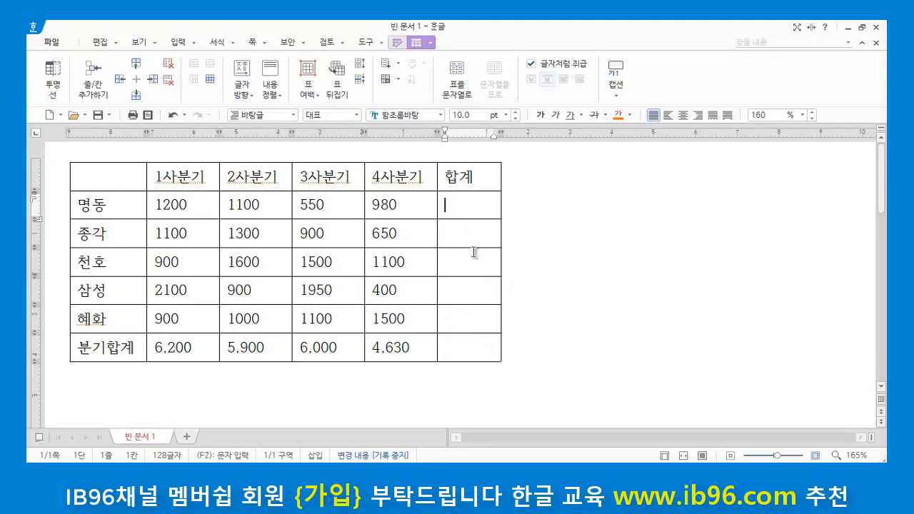
pyautogui.click(474, 234)
pyautogui.click(474, 266)
pyautogui.click(464, 297)
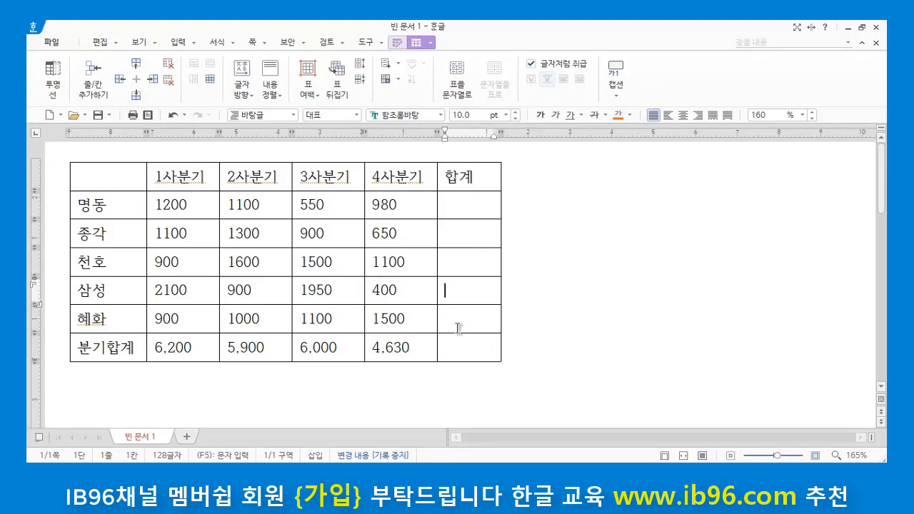
pyautogui.click(458, 325)
pyautogui.click(454, 346)
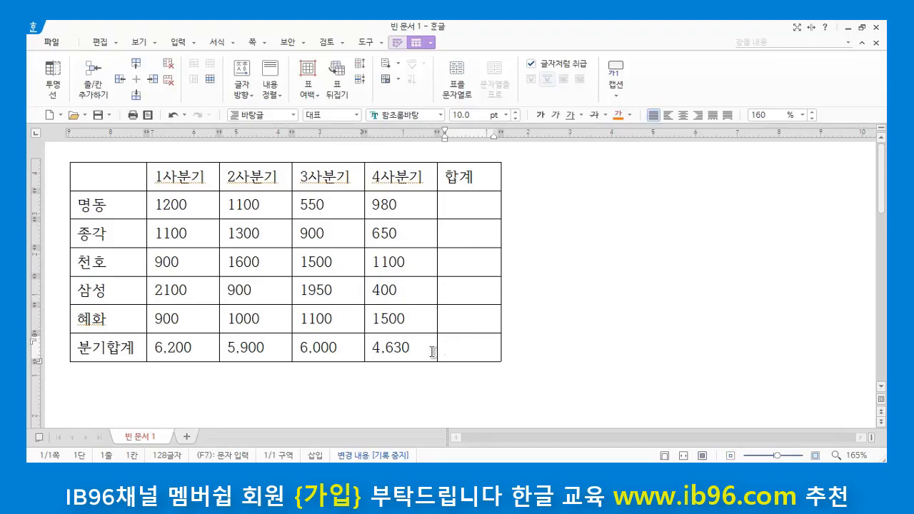
pyautogui.click(472, 200)
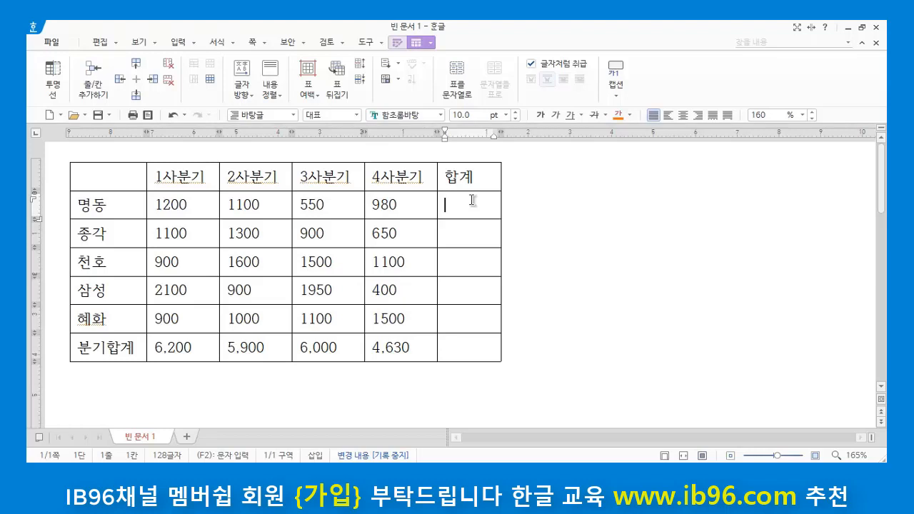
pyautogui.click(105, 205)
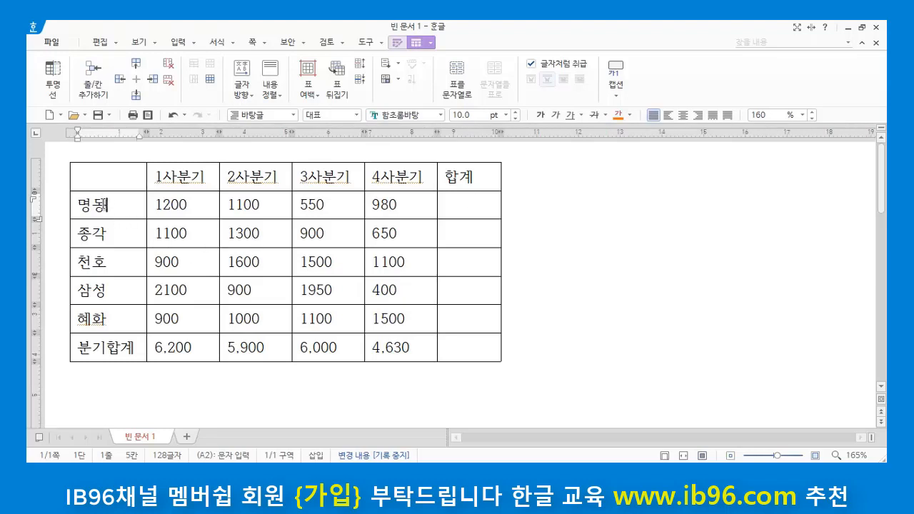
pyautogui.click(198, 207)
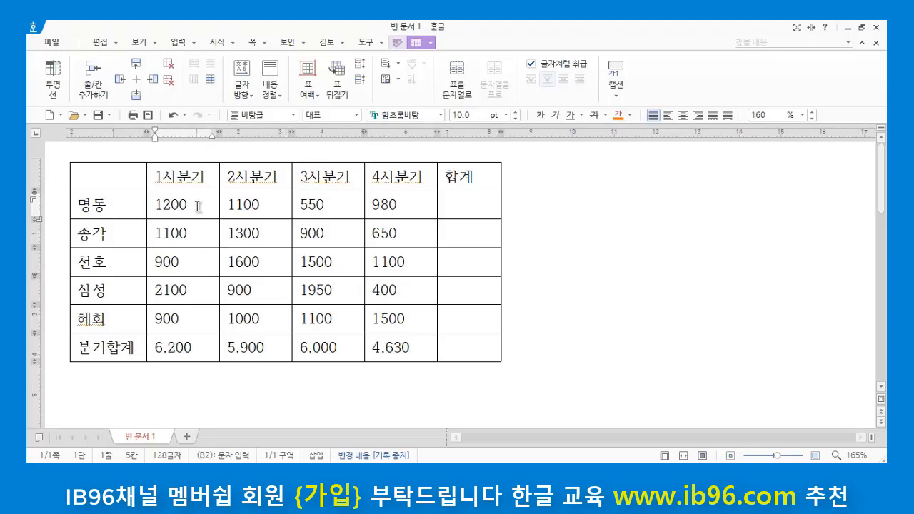
pyautogui.click(277, 205)
pyautogui.click(351, 206)
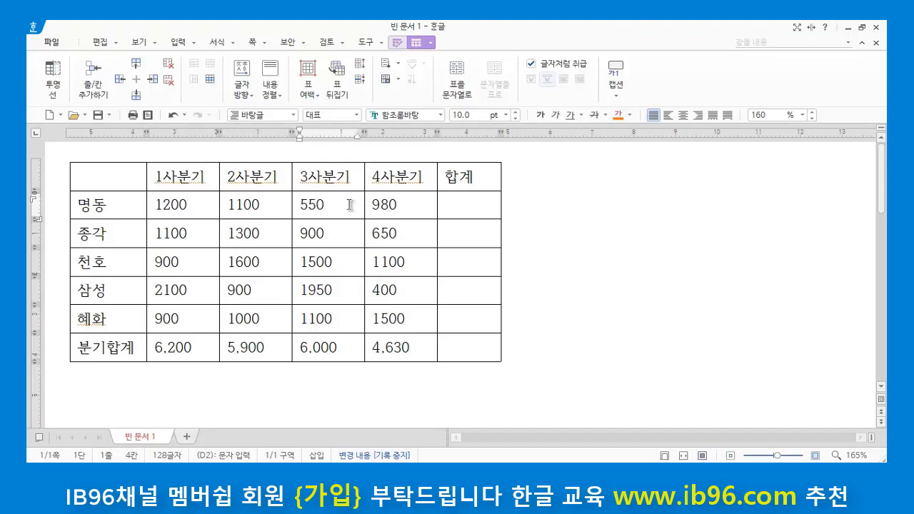
pyautogui.click(420, 213)
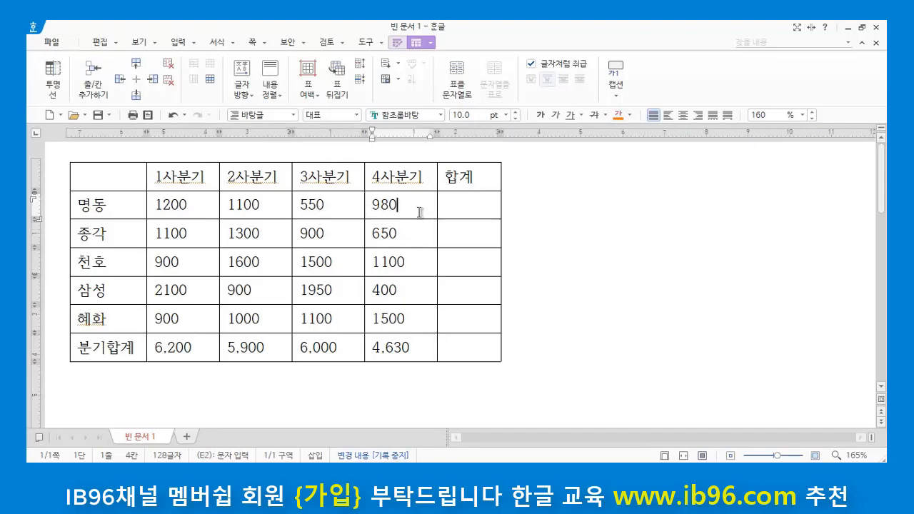
pyautogui.click(473, 206)
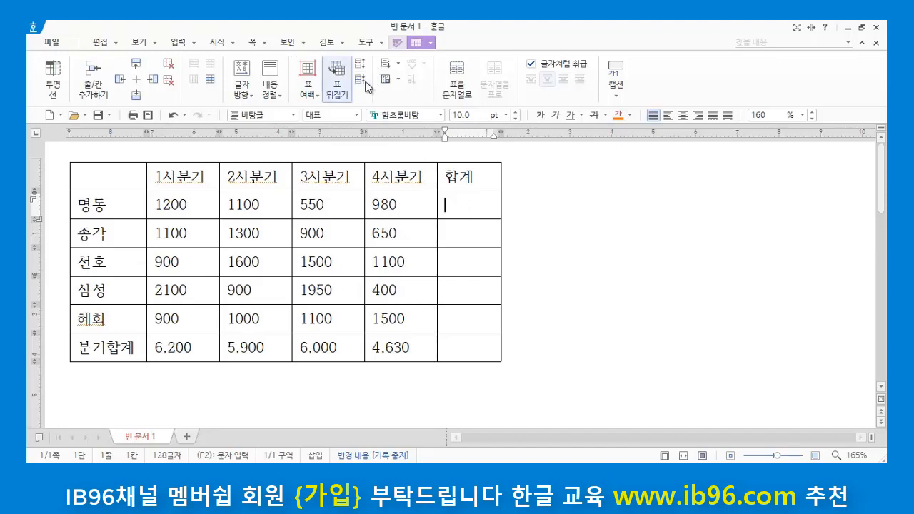
pyautogui.click(398, 80)
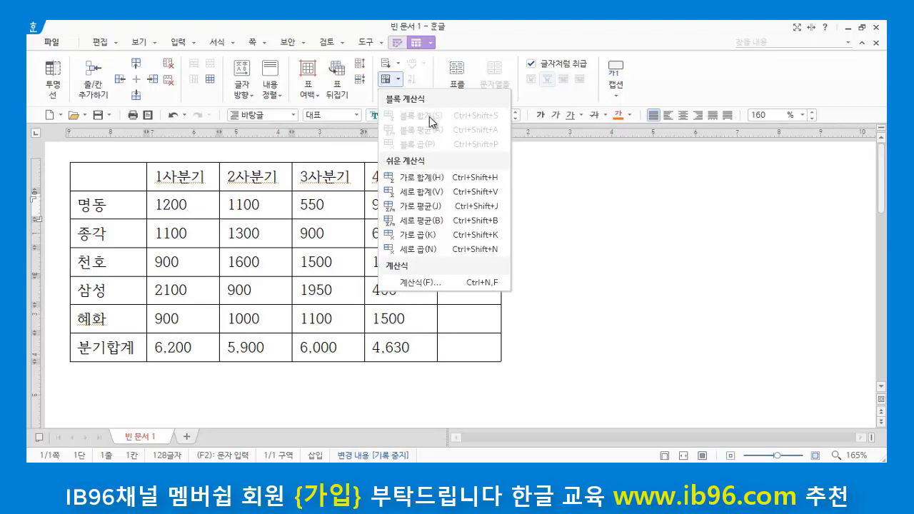
pyautogui.click(602, 201)
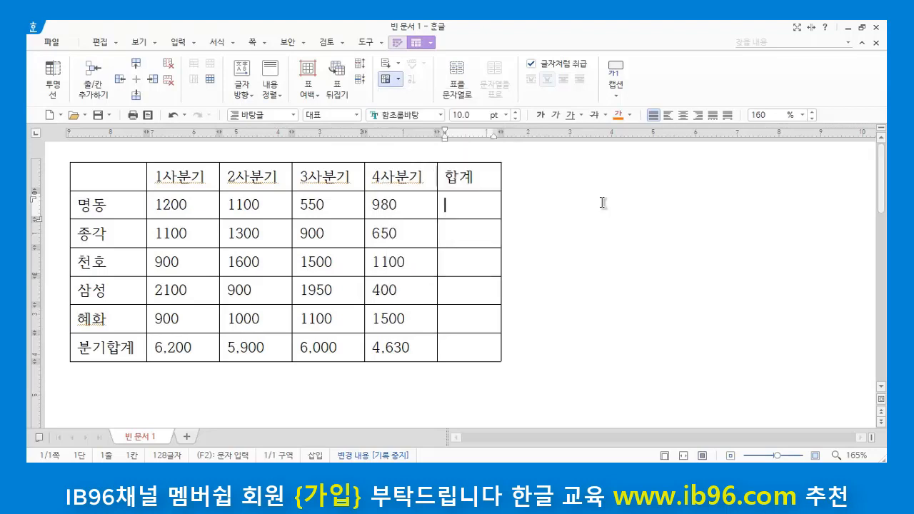
# Step: Total the 명동 row from 1사분기 to 4사분기 into its 합계 cell with the block sum (블록 합계)
pyautogui.moveTo(173, 205); pyautogui.dragTo(387, 208)
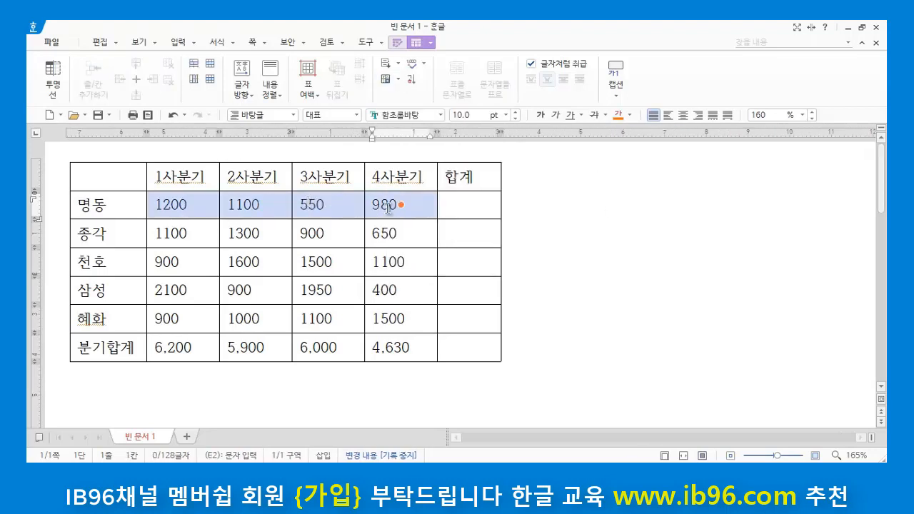
pyautogui.click(398, 80)
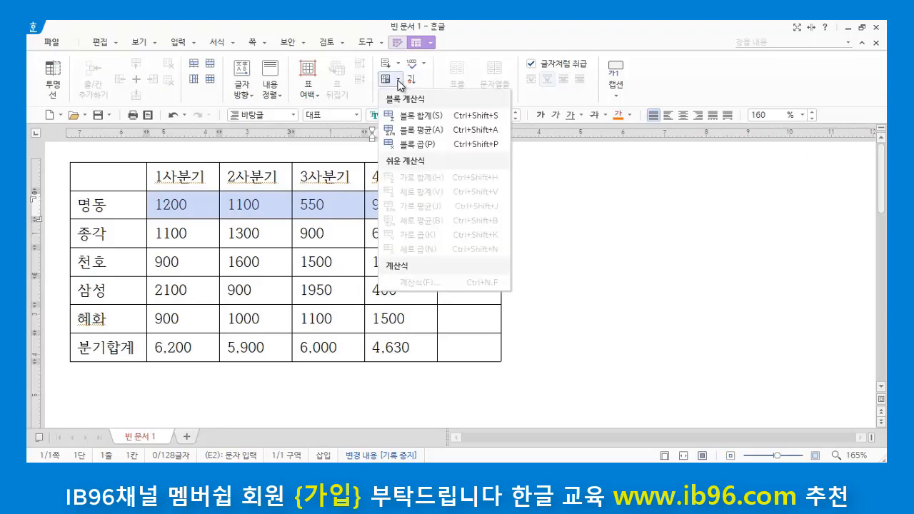
pyautogui.click(422, 116)
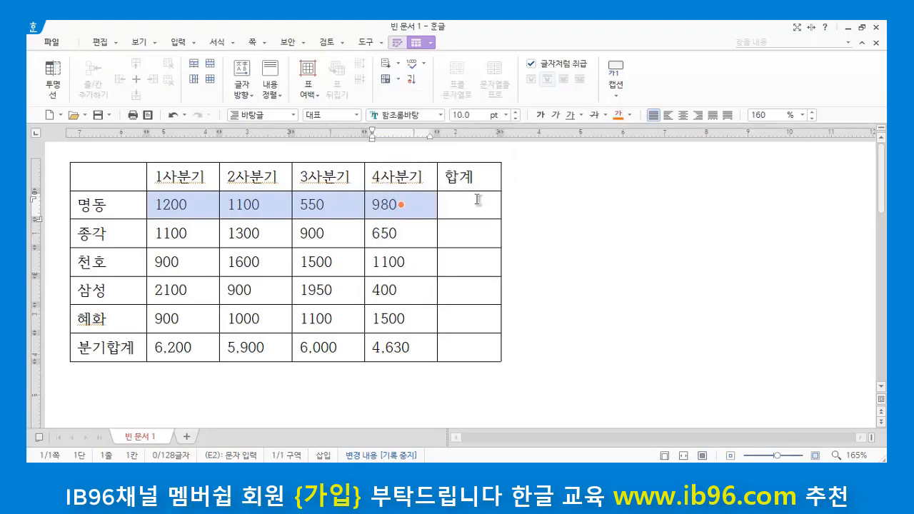
pyautogui.click(536, 212)
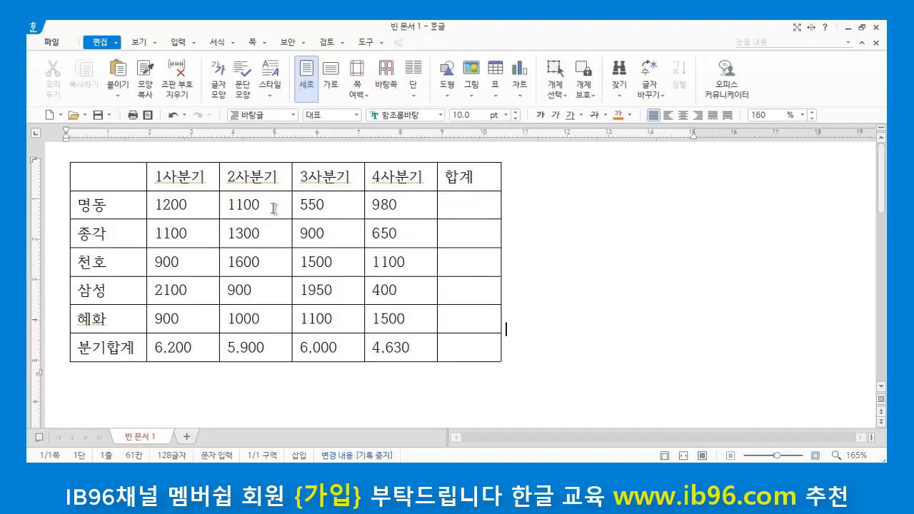
pyautogui.moveTo(194, 207); pyautogui.dragTo(371, 206)
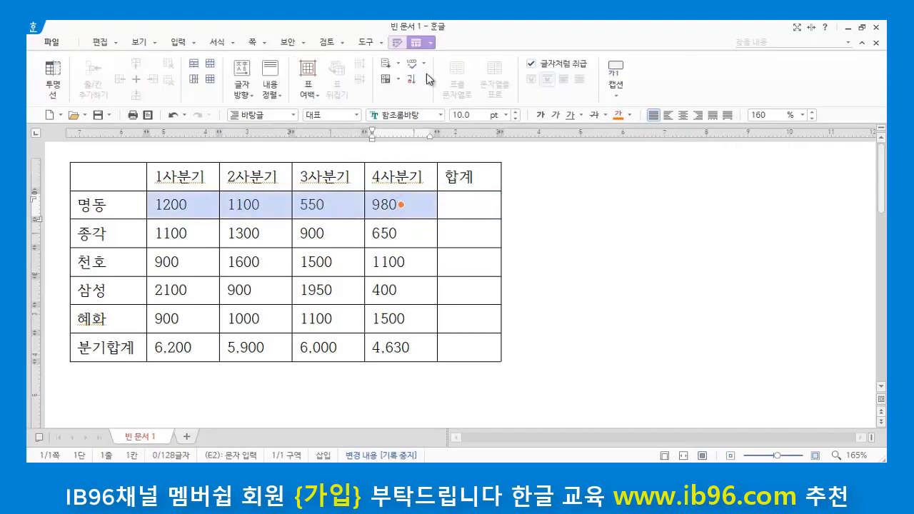
pyautogui.click(398, 79)
pyautogui.click(418, 116)
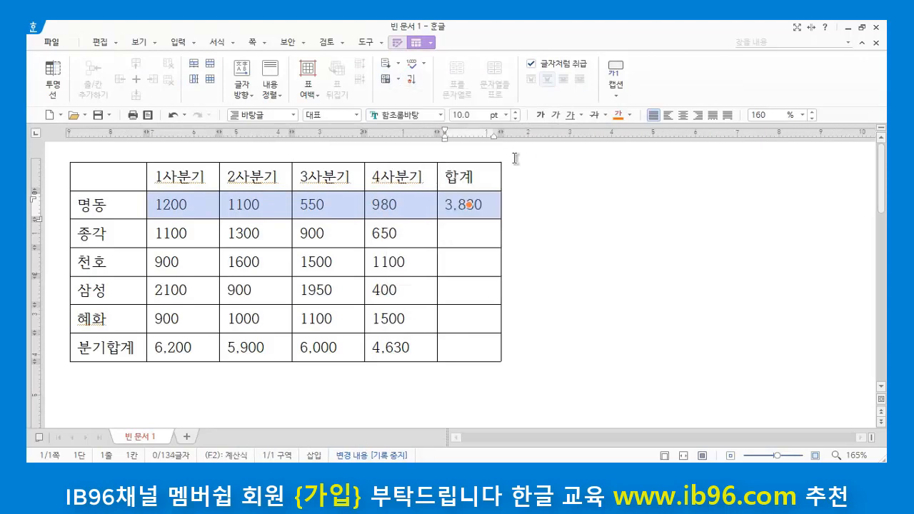
pyautogui.click(565, 211)
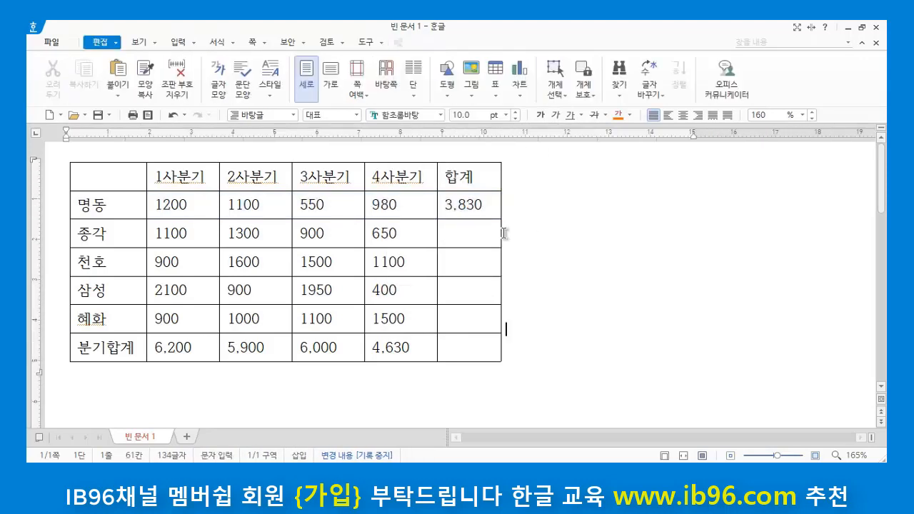
# Step: Delete the calculation formula and its remaining digits from the 명동 row's 합계 cell
pyautogui.click(484, 207)
pyautogui.press('BackSpace')
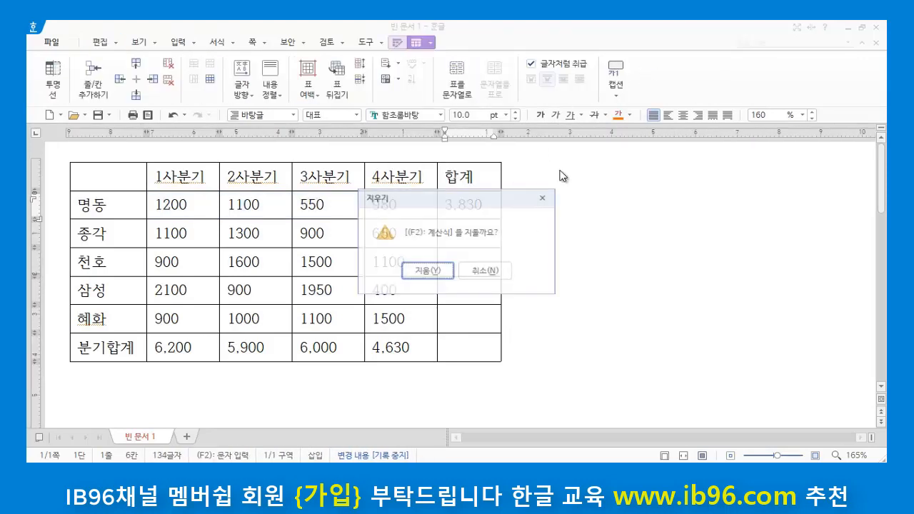
pyautogui.click(432, 271)
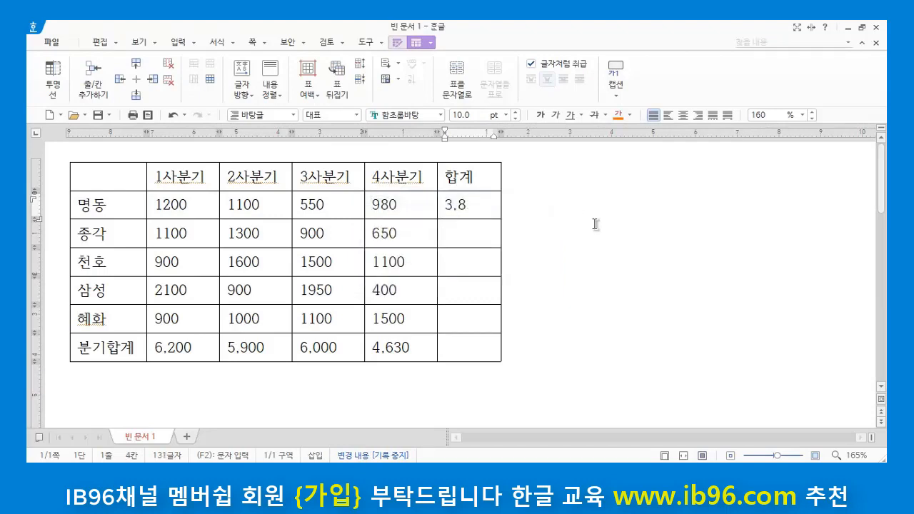
pyautogui.click(629, 287)
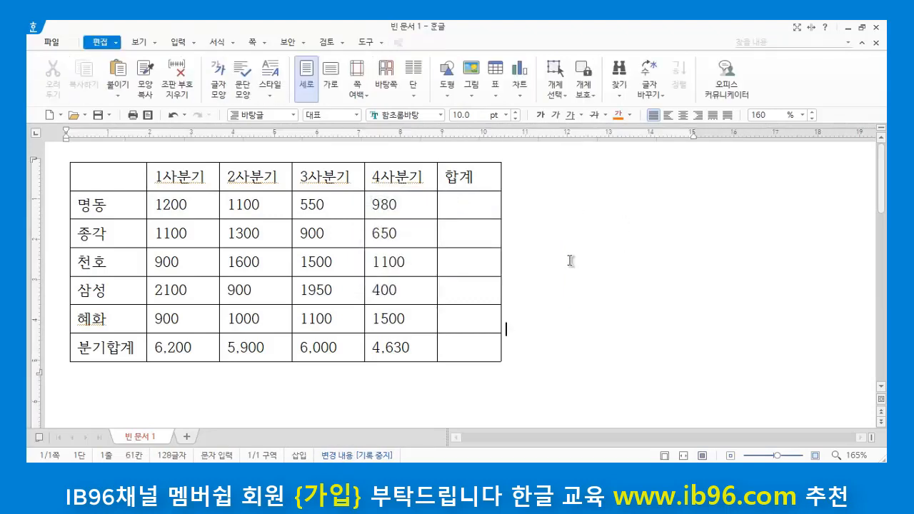
# Step: Total the 명동 row into its 합계 cell with the easy horizontal sum (가로 합계)
pyautogui.click(457, 204)
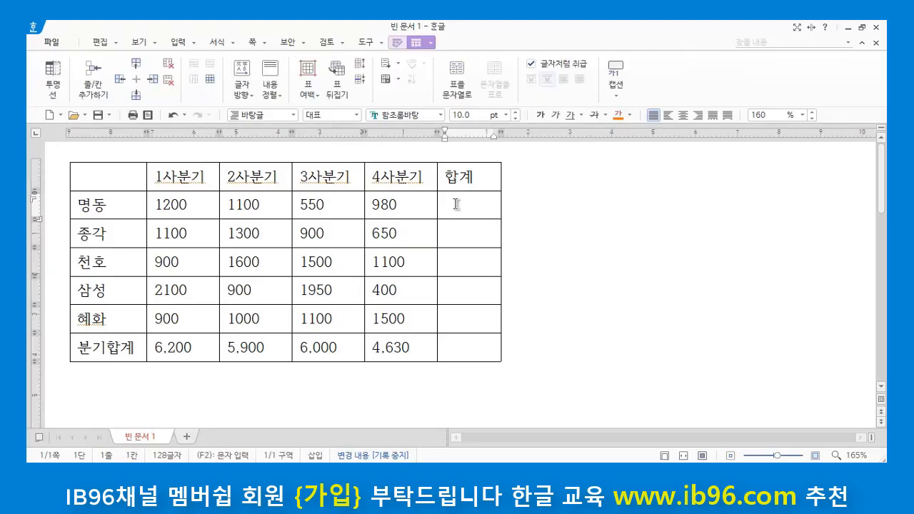
pyautogui.click(398, 80)
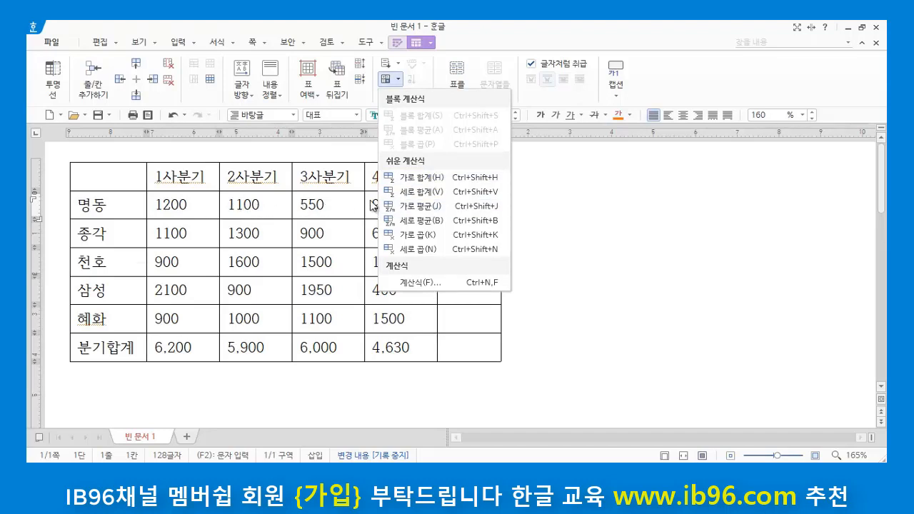
pyautogui.click(429, 183)
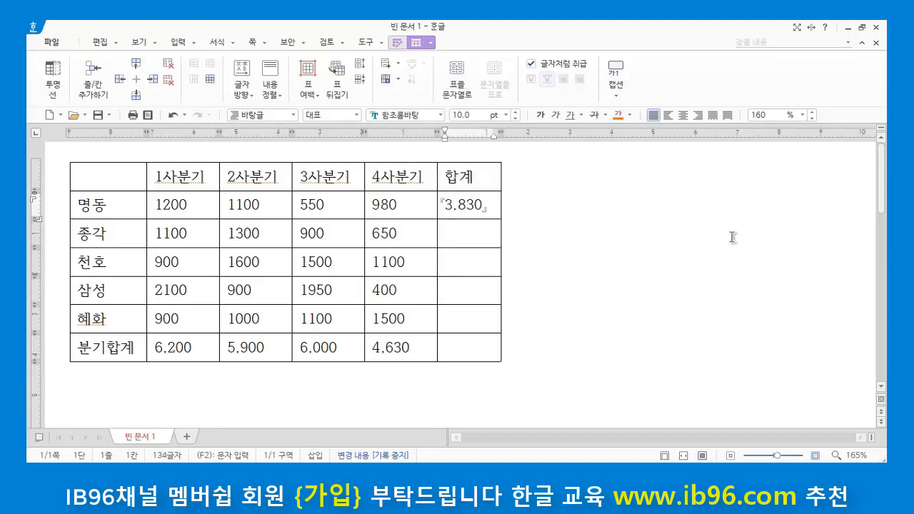
pyautogui.click(668, 275)
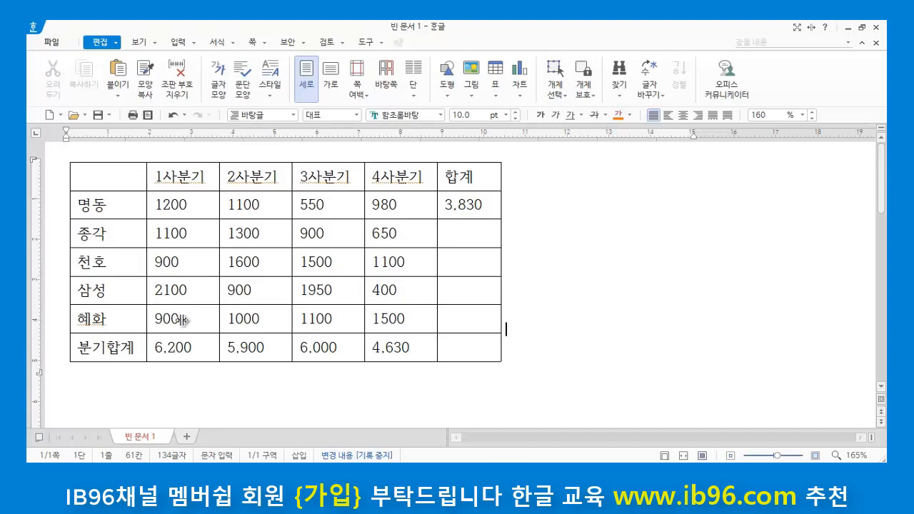
# Step: Clear the formula and digits from the 분기합계 row's 1사분기 cell and recalculate it with the vertical sum (세로 합계)
pyautogui.click(197, 348)
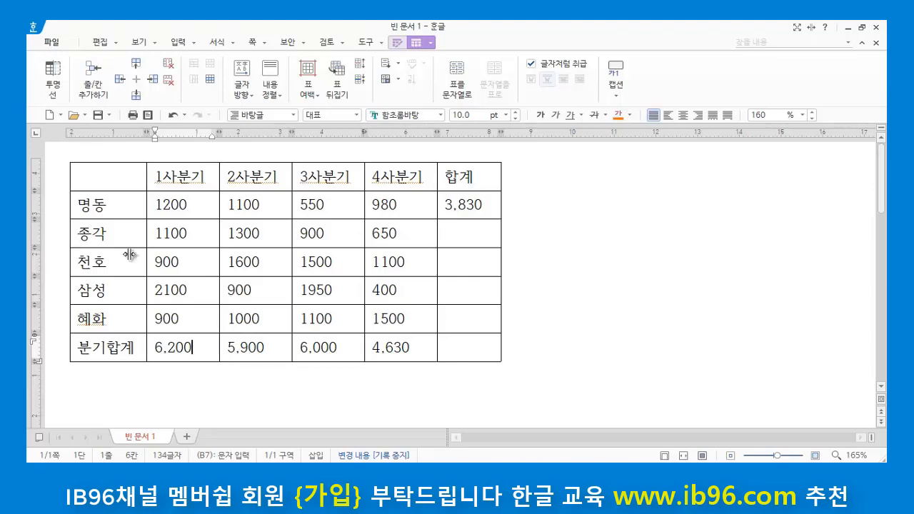
pyautogui.press('BackSpace')
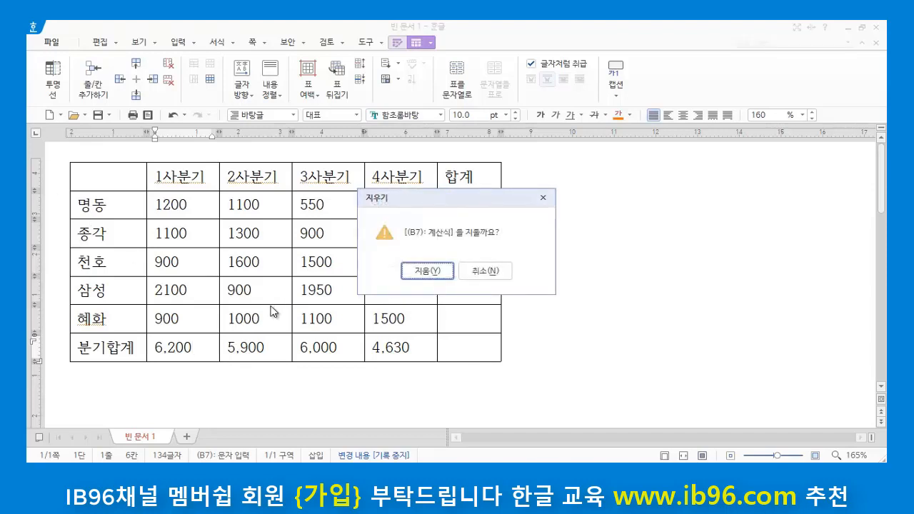
pyautogui.click(424, 270)
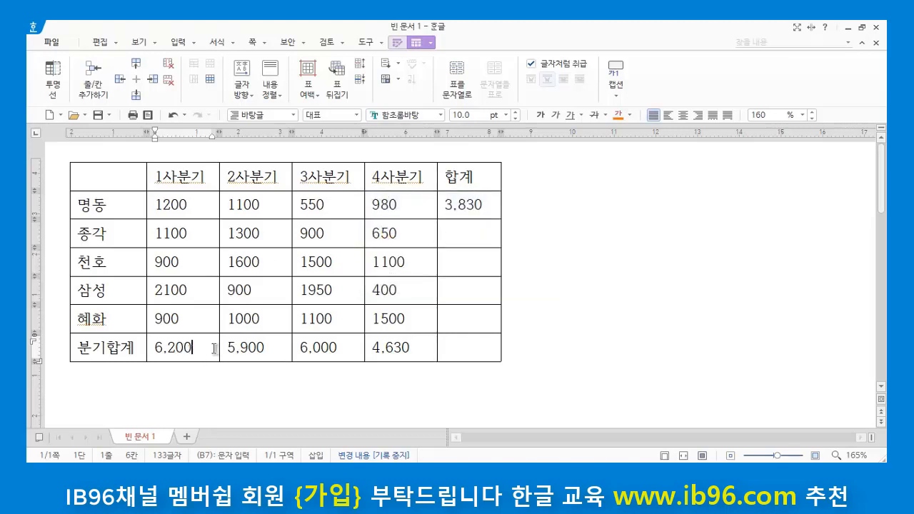
pyautogui.press('BackSpace')
pyautogui.press('BackSpace')
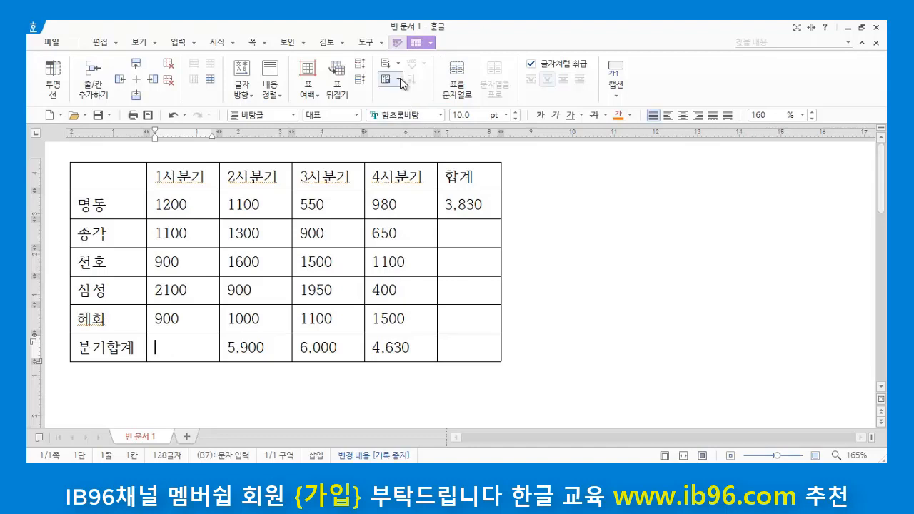
pyautogui.click(400, 80)
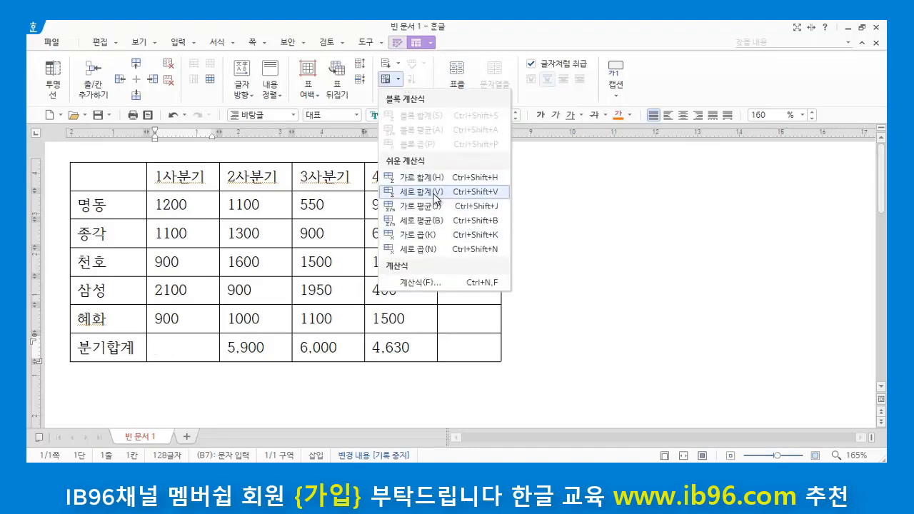
pyautogui.click(422, 194)
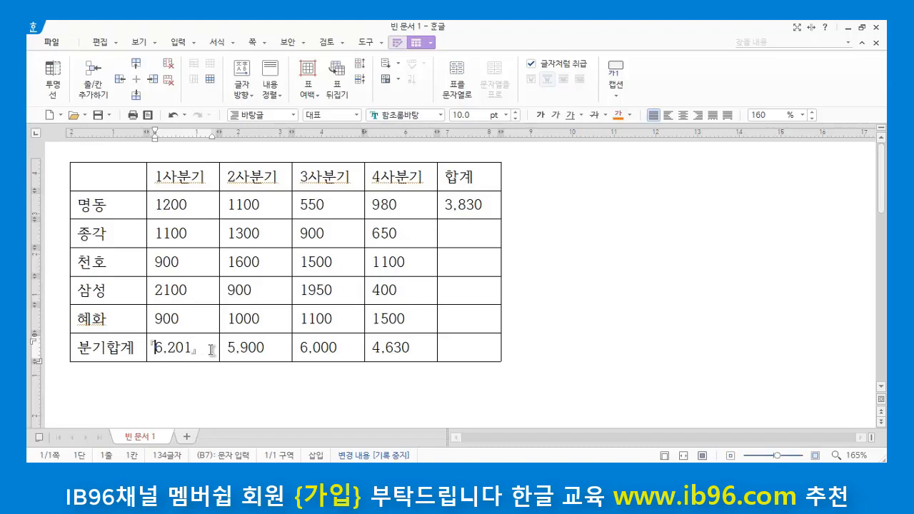
# Step: Replace the number 1 in the 1사분기 column header with 이, and put the 1 back
pyautogui.click(165, 177)
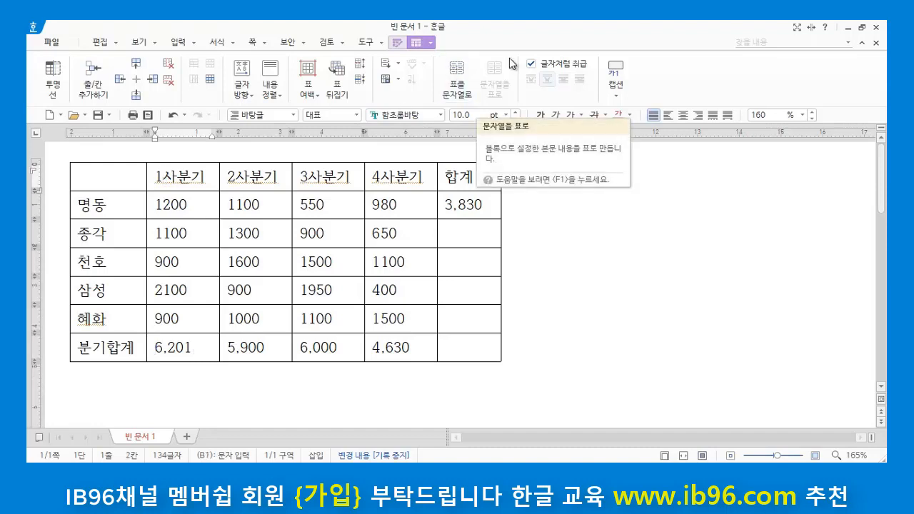
pyautogui.press('BackSpace')
pyautogui.write('ㅇ')
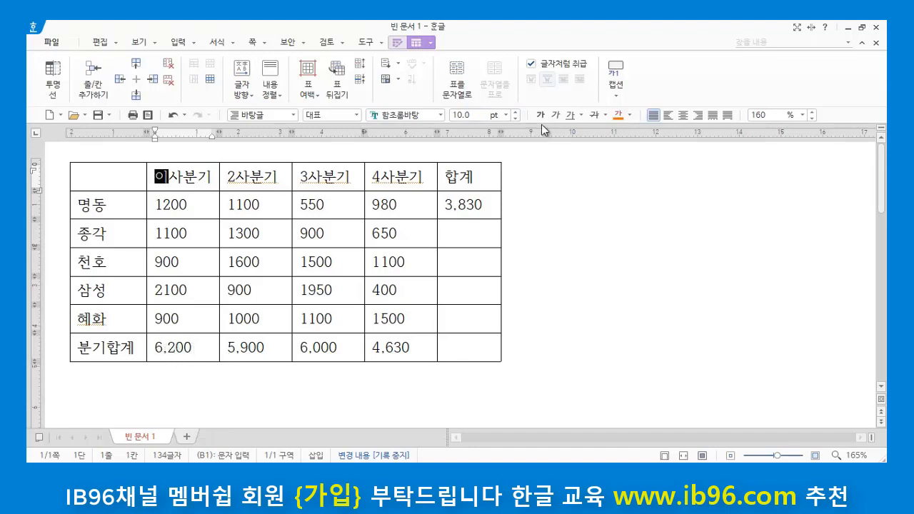
pyautogui.press('BackSpace')
pyautogui.write('1')
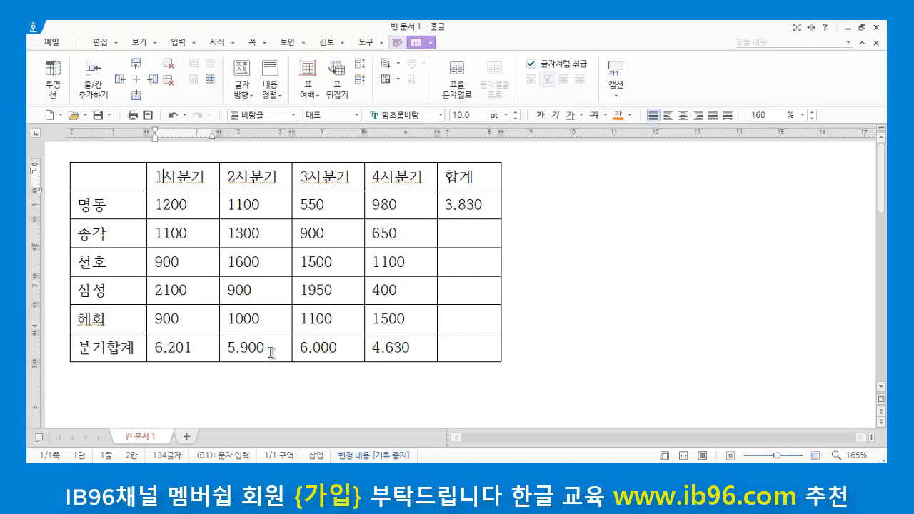
# Step: Change the first quarter's column header to 2013년, and restore it to 1사분기
pyautogui.press('BackSpace')
pyautogui.press('BackSpace')
pyautogui.press('BackSpace')
pyautogui.press('BackSpace')
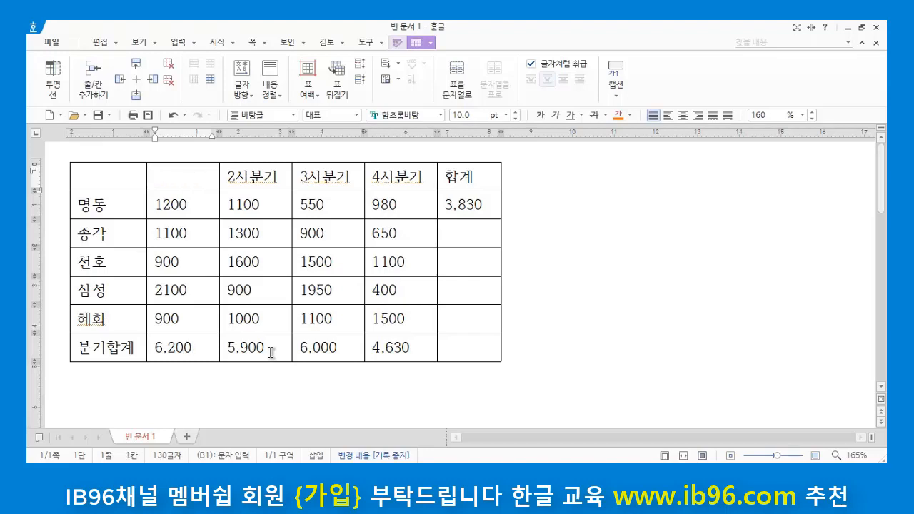
pyautogui.write('20')
pyautogui.write('13녀')
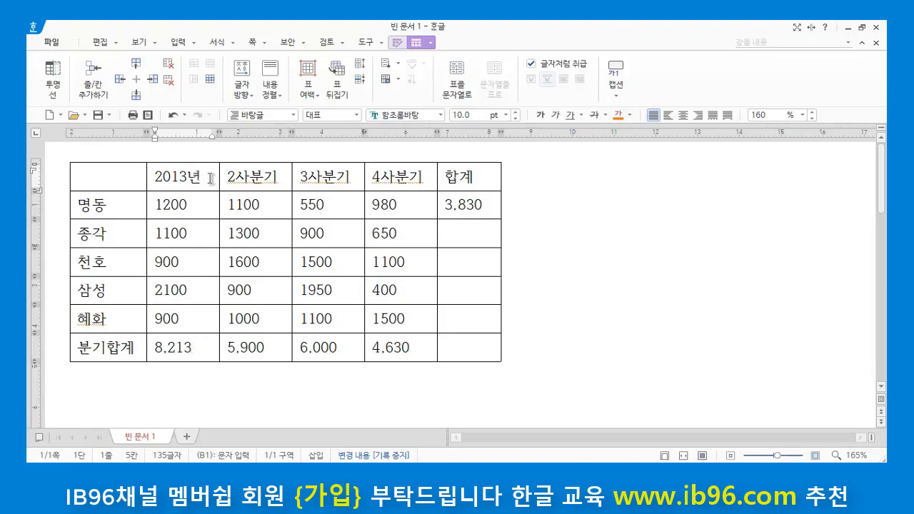
pyautogui.moveTo(202, 176); pyautogui.dragTo(152, 176)
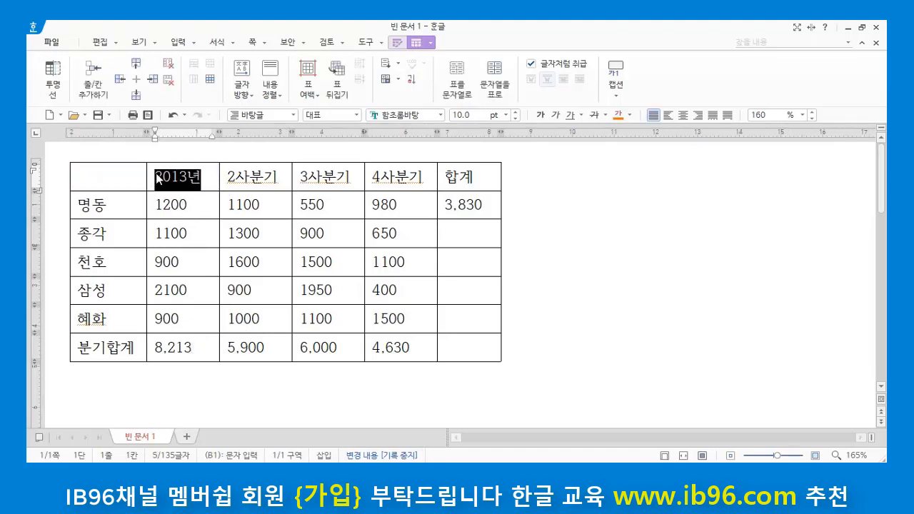
pyautogui.write('1사분ㄱ')
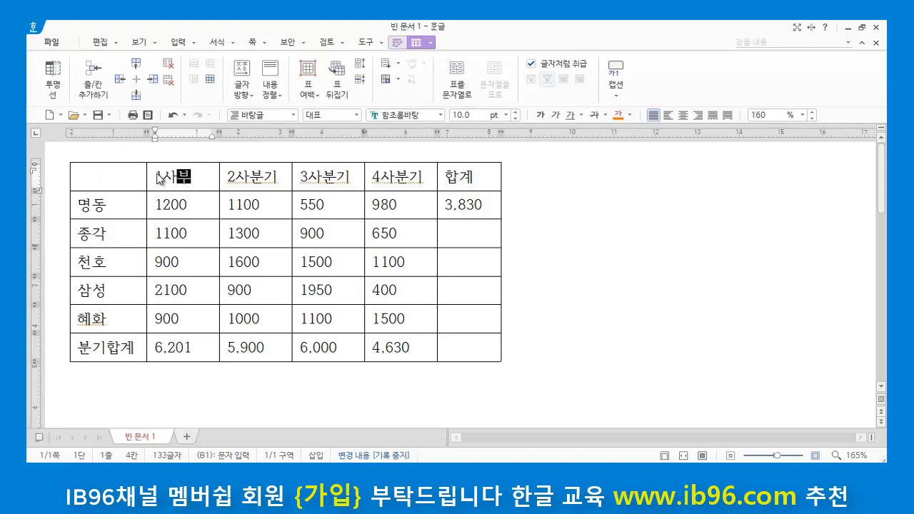
# Step: Delete the vertical-sum formula and its remaining digits from the 분기합계 row's 1사분기 cell
pyautogui.click(202, 347)
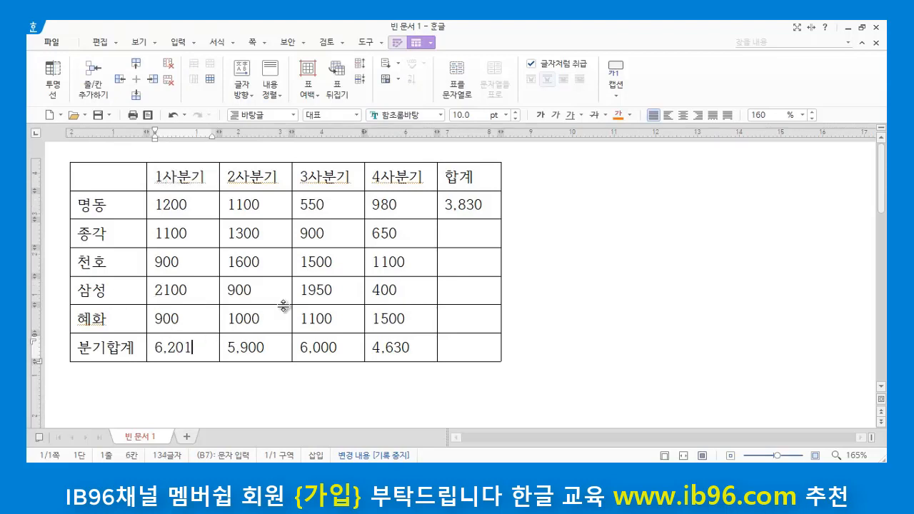
pyautogui.press('BackSpace')
pyautogui.press('Return')
pyautogui.press('BackSpace')
pyautogui.press('BackSpace')
pyautogui.press('BackSpace')
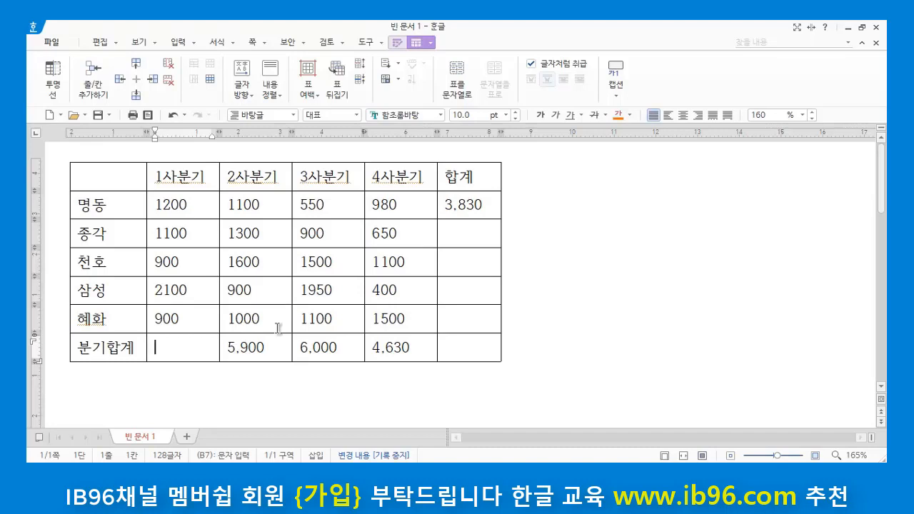
# Step: Total the 1사분기 figures from 명동 to 혜화 into the 분기합계 cell with the block sum (블록 합계)
pyautogui.click(181, 319)
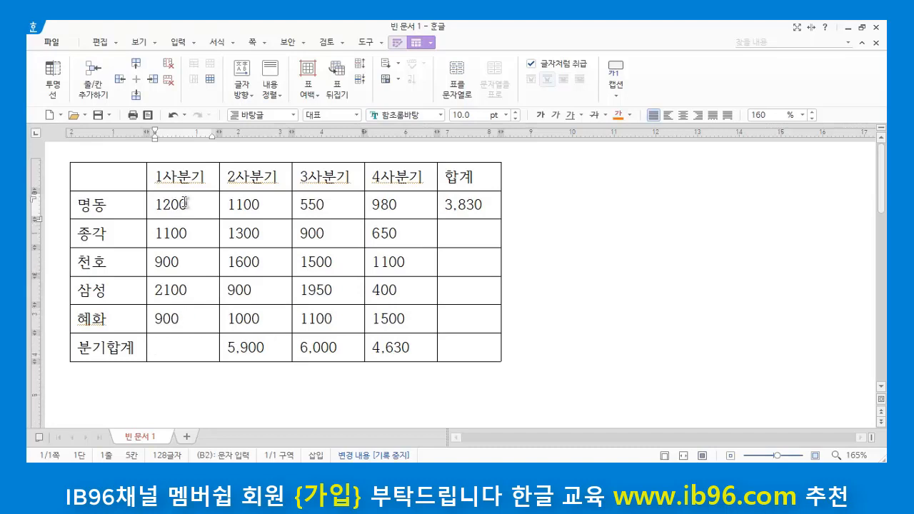
pyautogui.moveTo(182, 203); pyautogui.dragTo(180, 317)
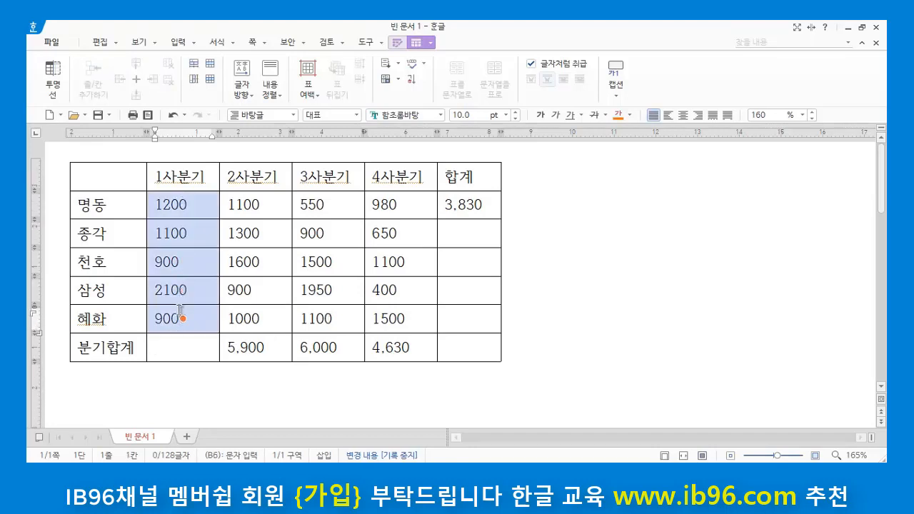
pyautogui.click(397, 78)
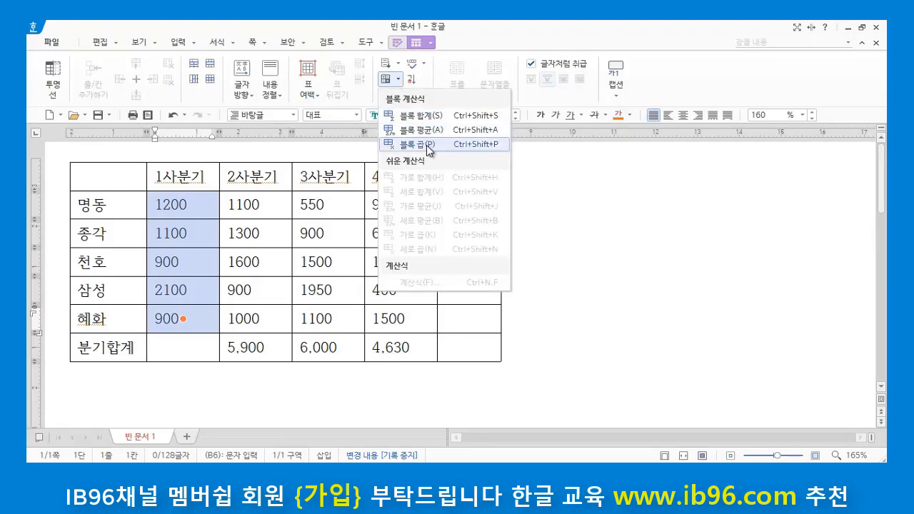
pyautogui.click(420, 116)
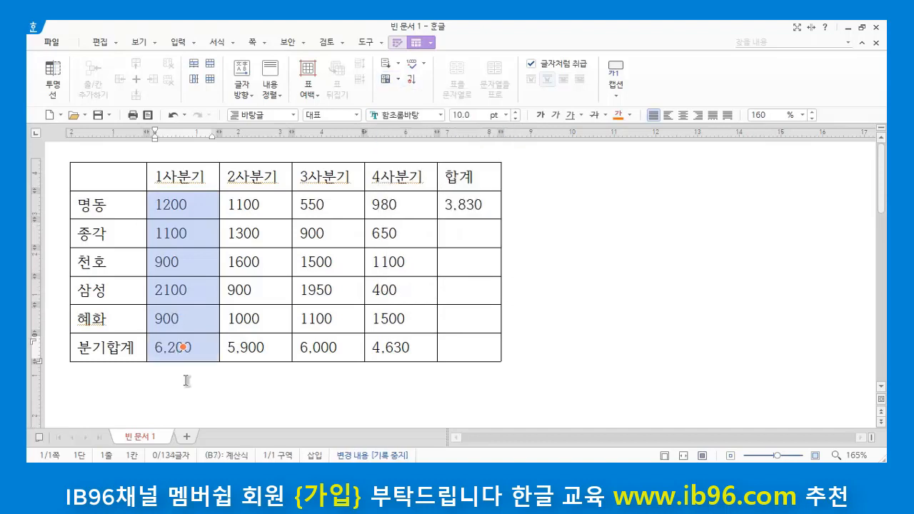
pyautogui.click(204, 394)
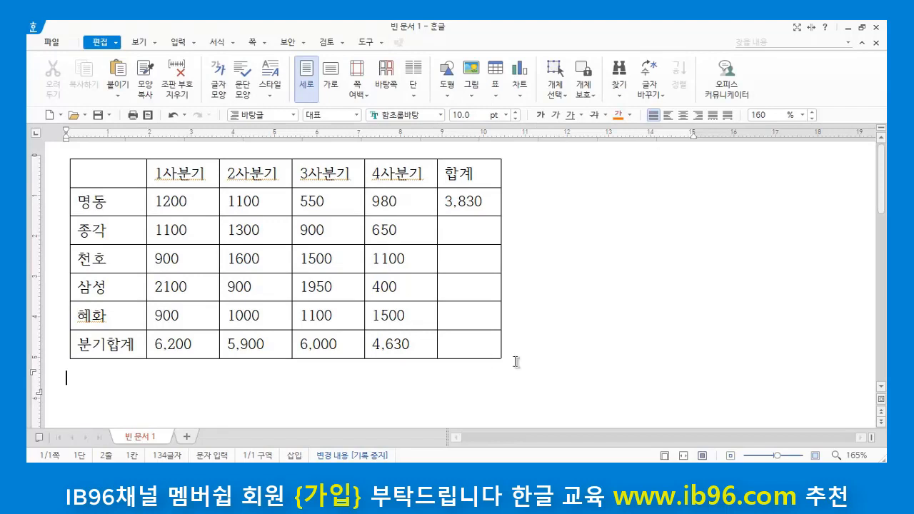
pyautogui.click(557, 337)
pyautogui.click(463, 212)
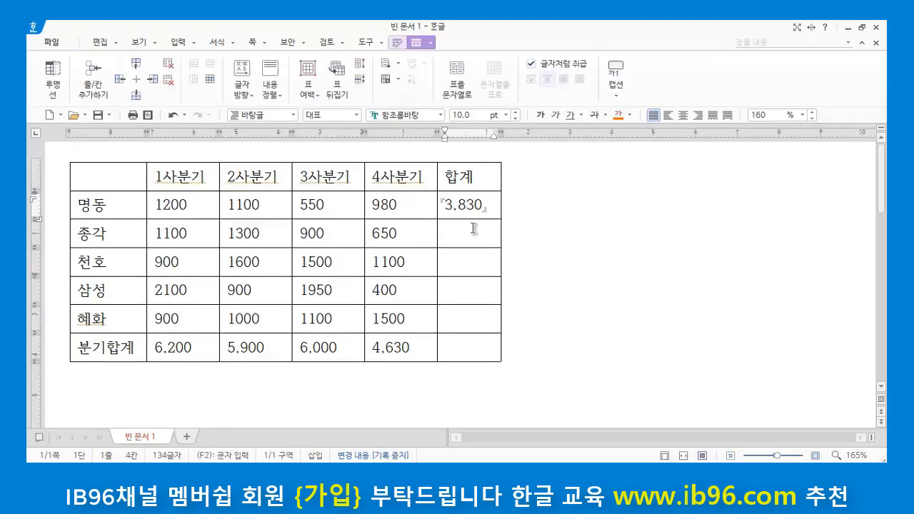
pyautogui.click(471, 230)
pyautogui.click(452, 270)
pyautogui.click(458, 291)
pyautogui.click(457, 313)
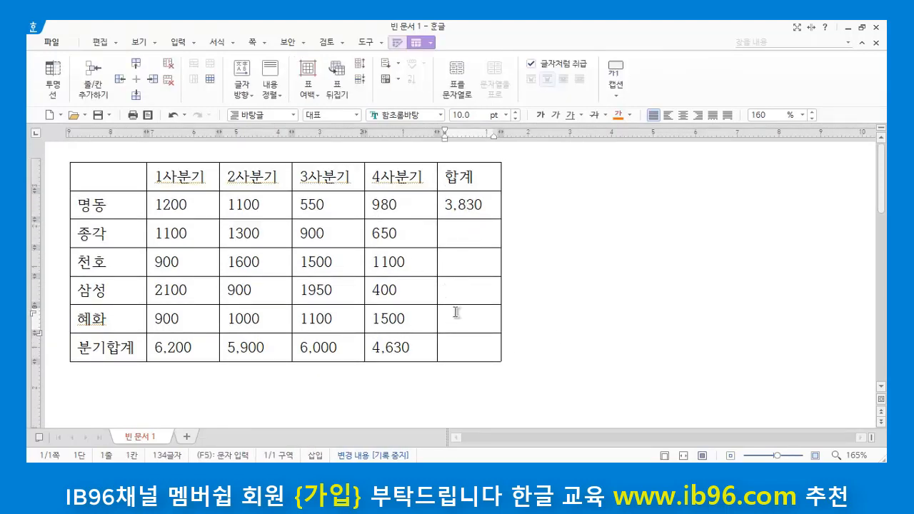
pyautogui.click(588, 299)
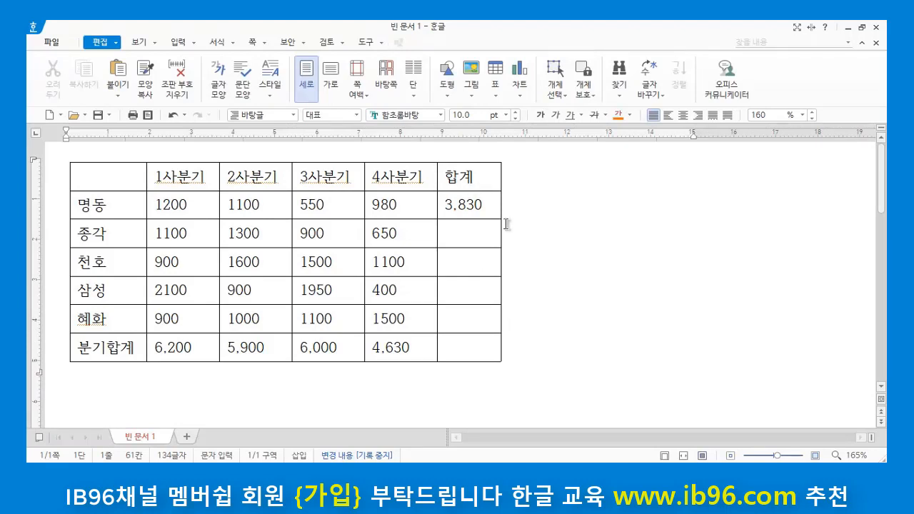
pyautogui.click(453, 234)
pyautogui.click(457, 259)
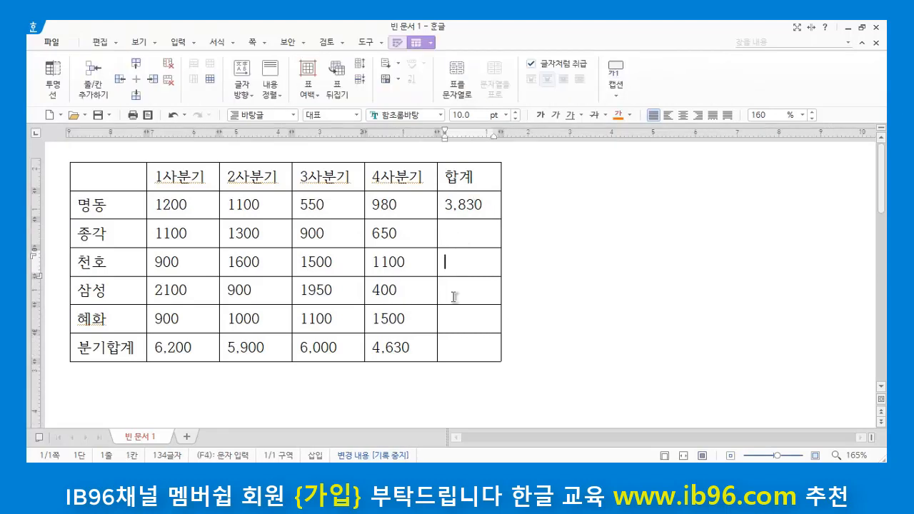
pyautogui.click(455, 291)
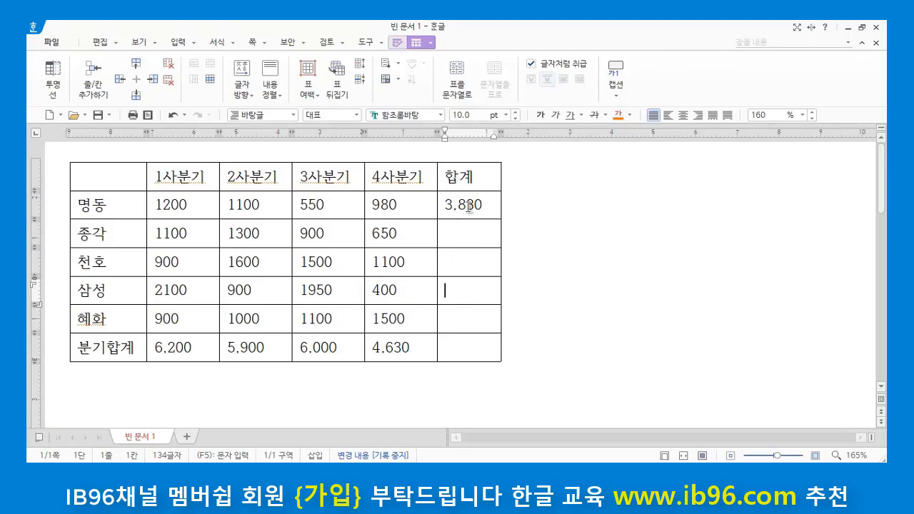
# Step: Auto-fill the 합계 column from the 명동 row's sum down to the 혜화 row
pyautogui.moveTo(469, 207); pyautogui.dragTo(465, 321)
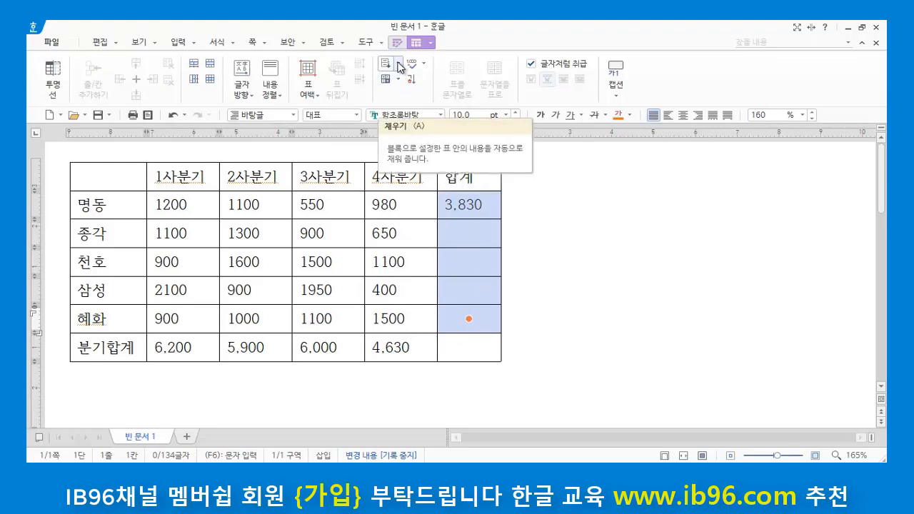
pyautogui.click(398, 63)
pyautogui.click(436, 115)
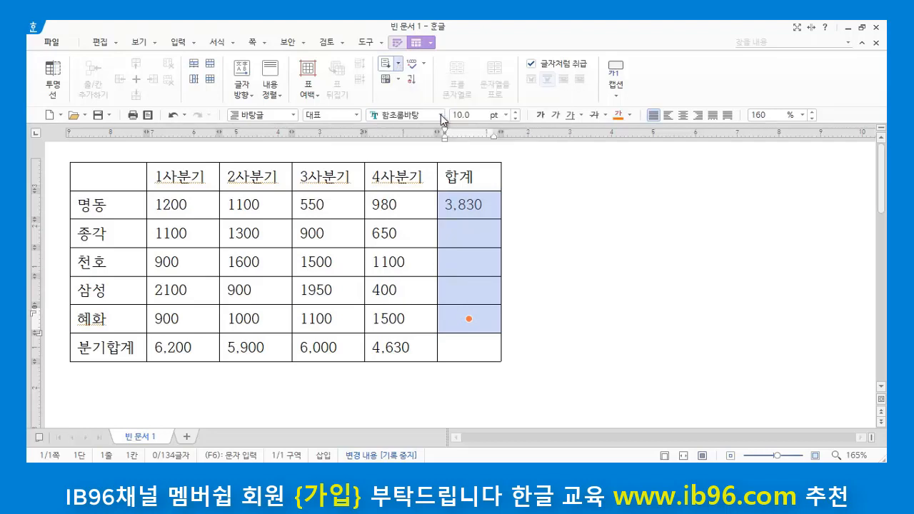
pyautogui.click(576, 266)
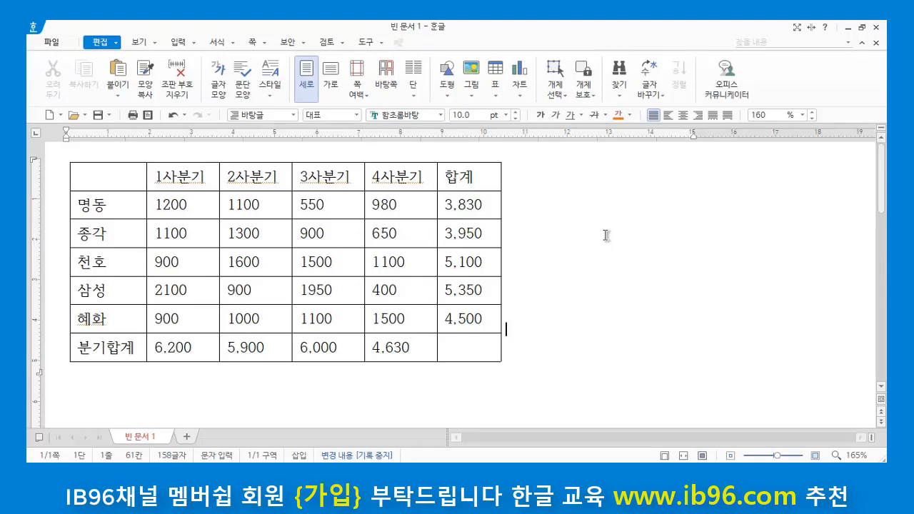
pyautogui.click(397, 204)
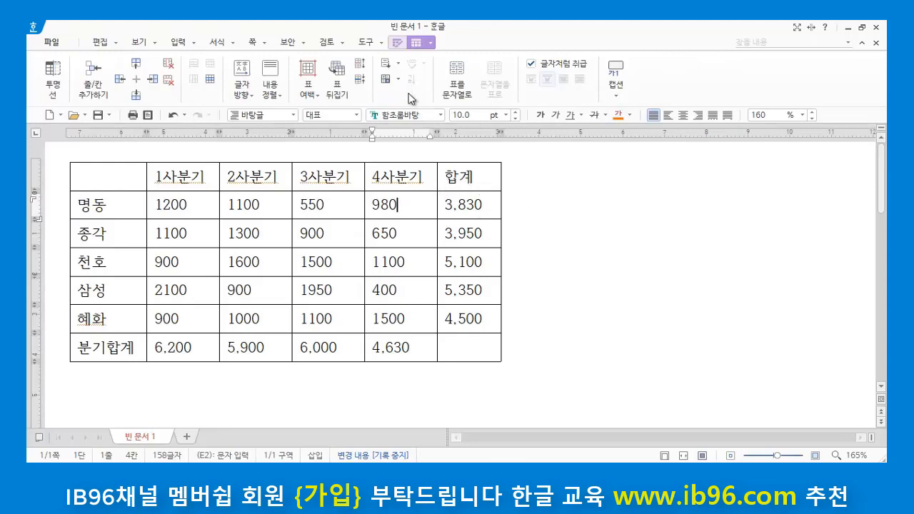
pyautogui.click(396, 80)
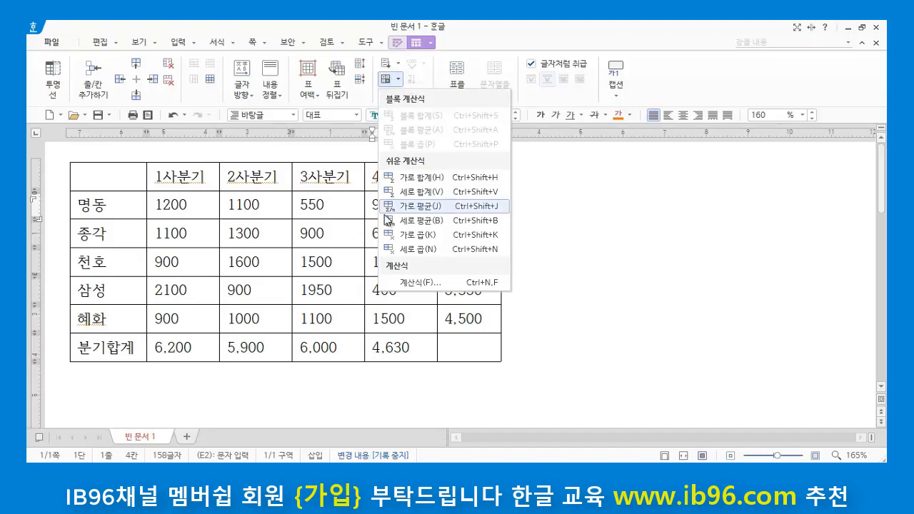
pyautogui.click(593, 284)
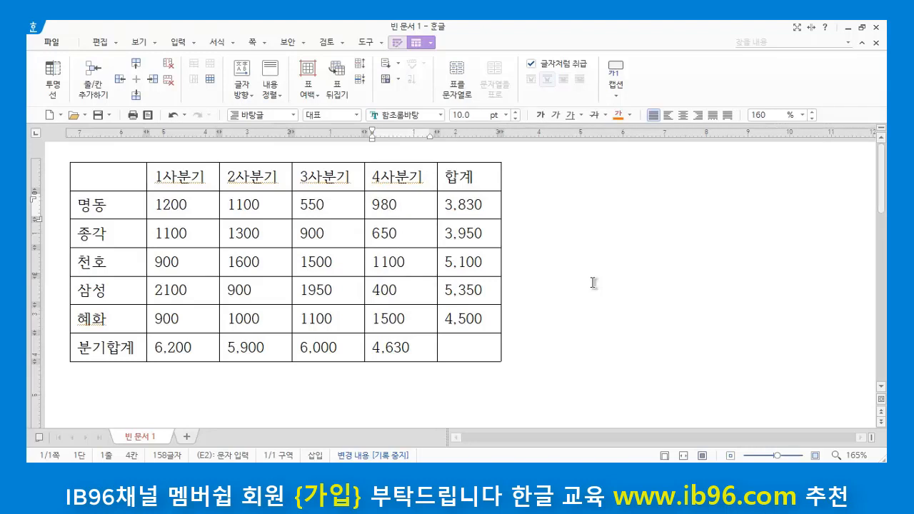
pyautogui.click(603, 286)
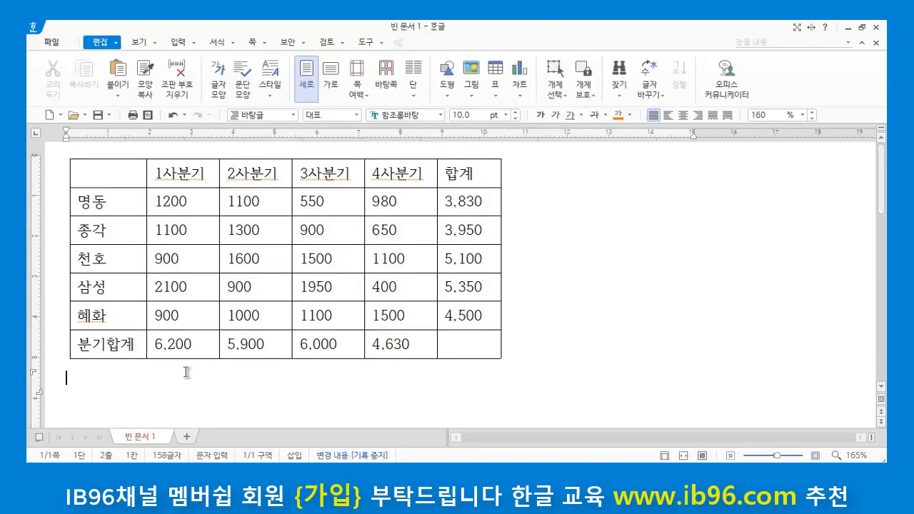
pyautogui.click(131, 344)
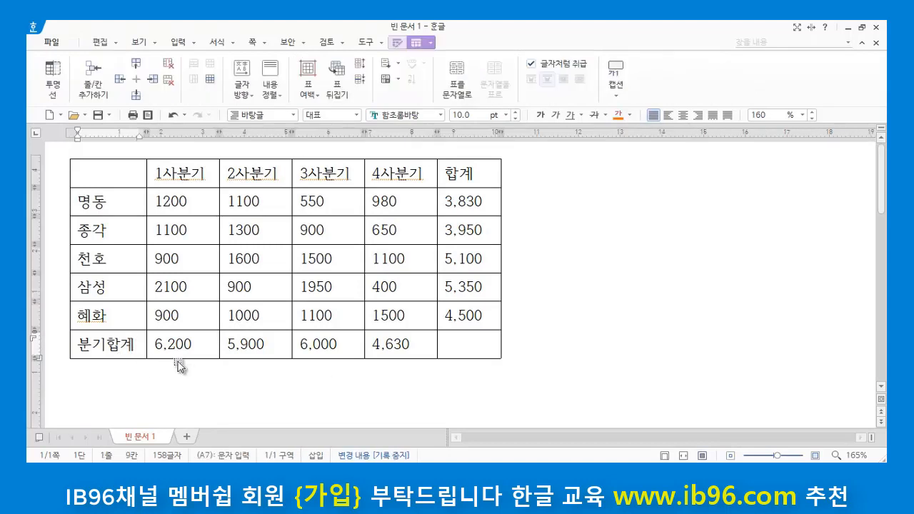
pyautogui.click(597, 310)
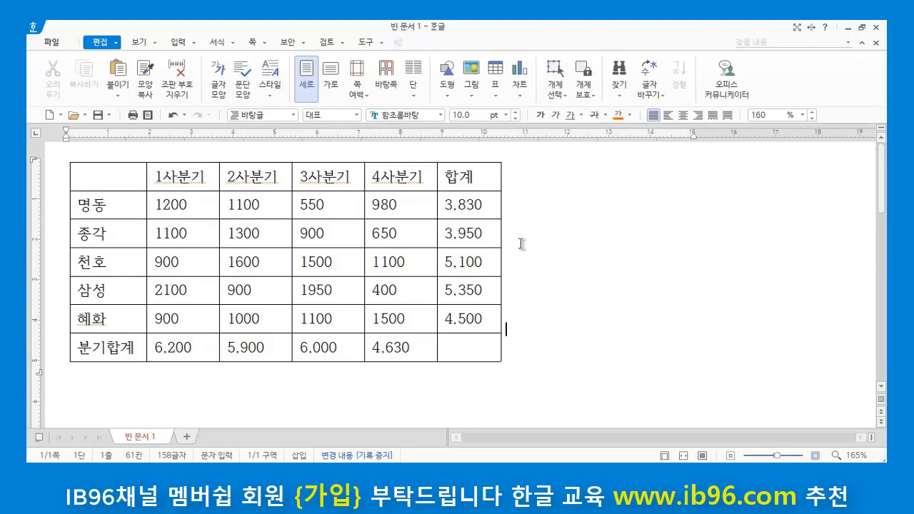
# Step: Insert thousands separators (자릿점 넣기) into the 1사분기 to 4사분기 figures from the 명동 row to the 혜화 row
pyautogui.click(165, 205)
pyautogui.moveTo(165, 205); pyautogui.dragTo(413, 318)
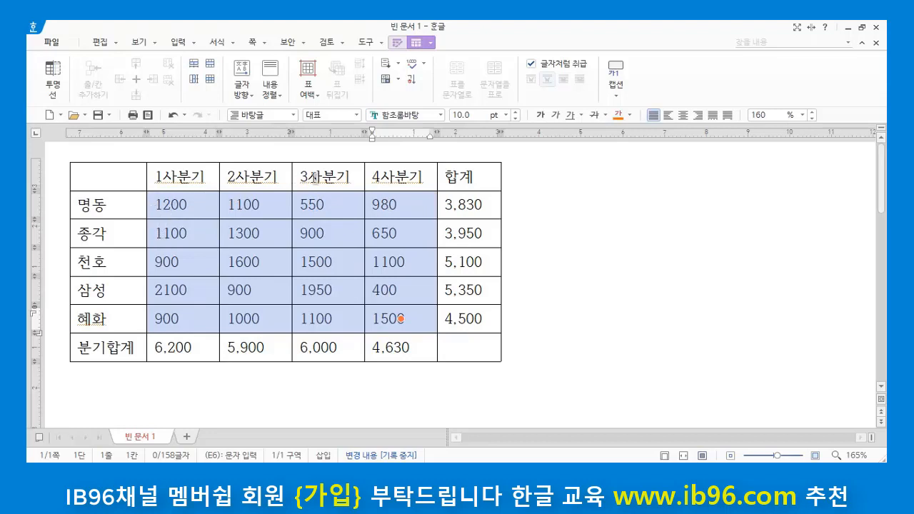
pyautogui.click(412, 67)
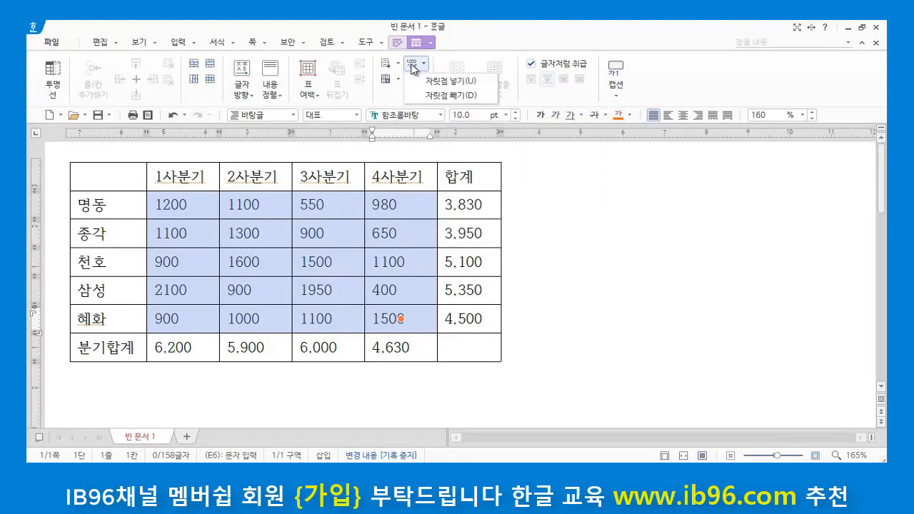
pyautogui.click(459, 81)
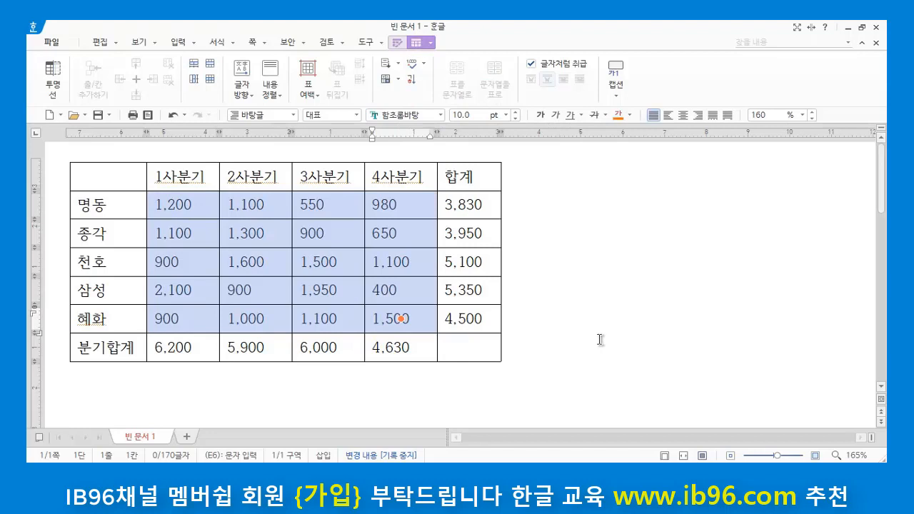
pyautogui.click(573, 363)
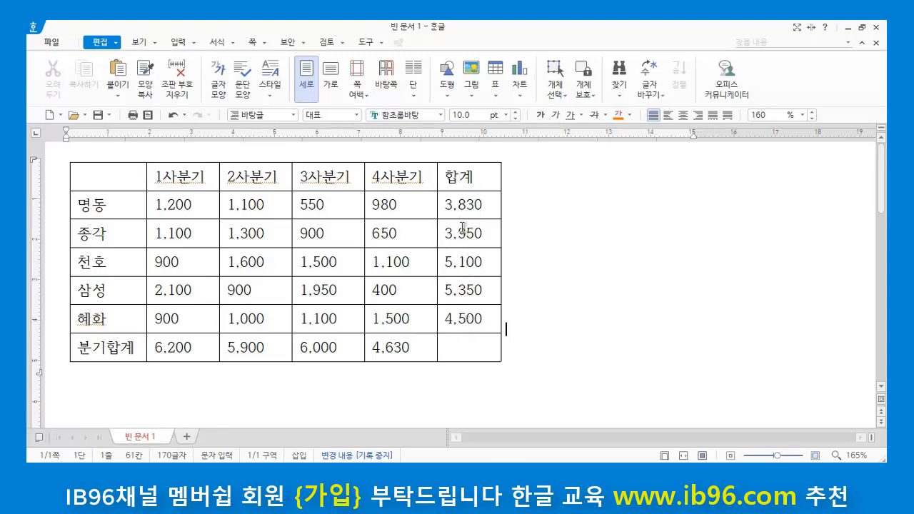
# Step: Compare the branches' figures in the 합계 column from the 명동 row to the 혜화 row
pyautogui.click(98, 207)
pyautogui.click(481, 206)
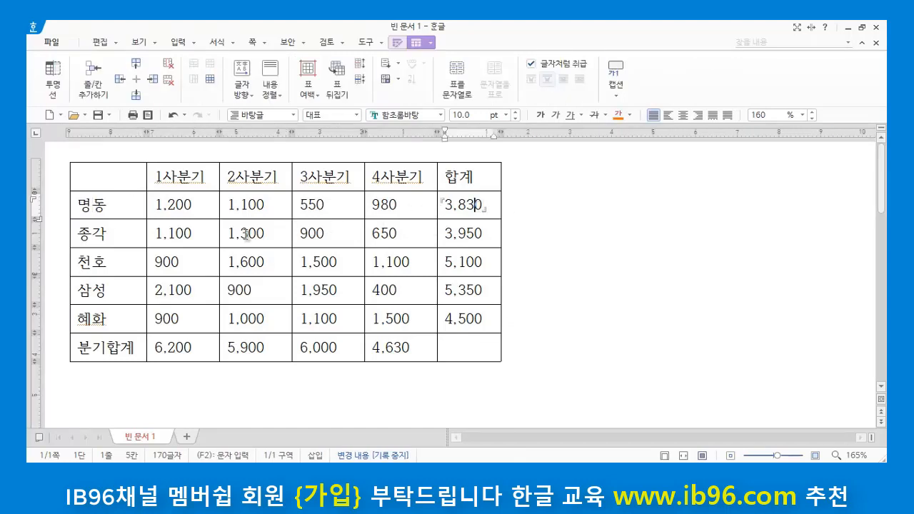
pyautogui.click(123, 241)
pyautogui.click(469, 230)
pyautogui.click(484, 263)
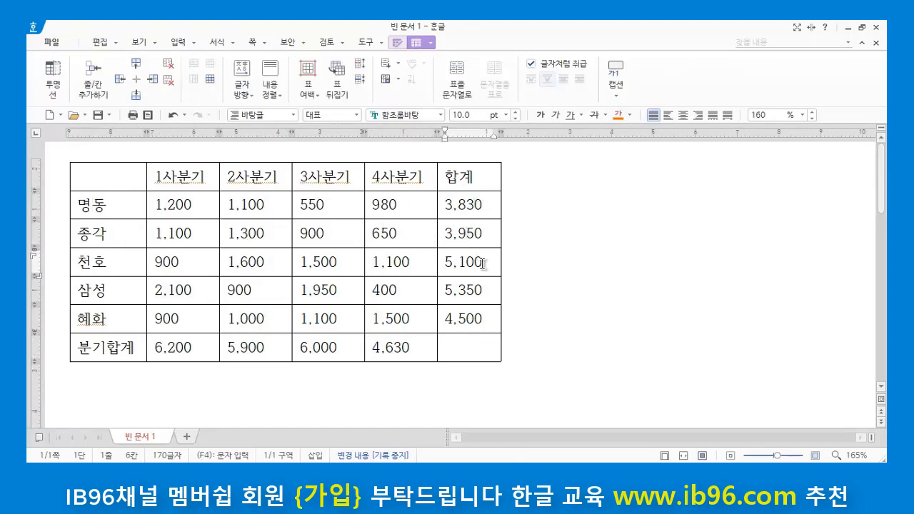
pyautogui.click(485, 293)
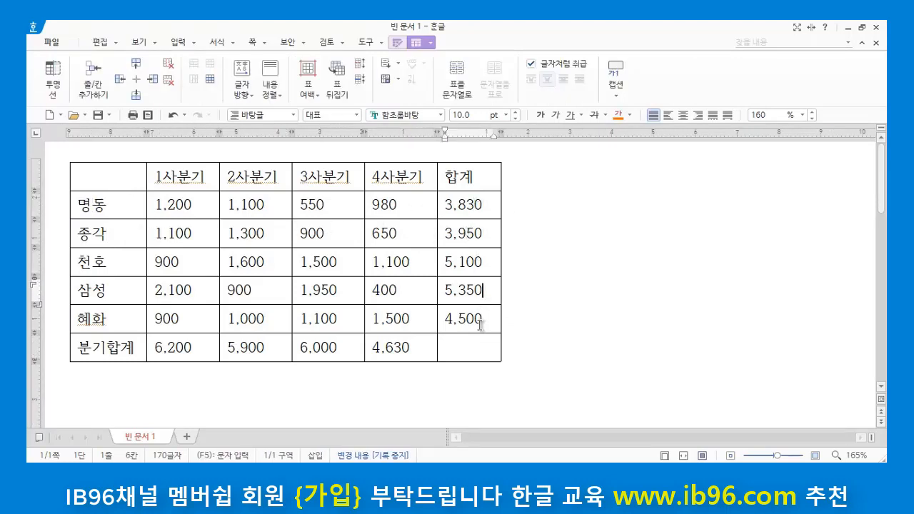
pyautogui.click(483, 205)
pyautogui.click(477, 232)
pyautogui.click(477, 262)
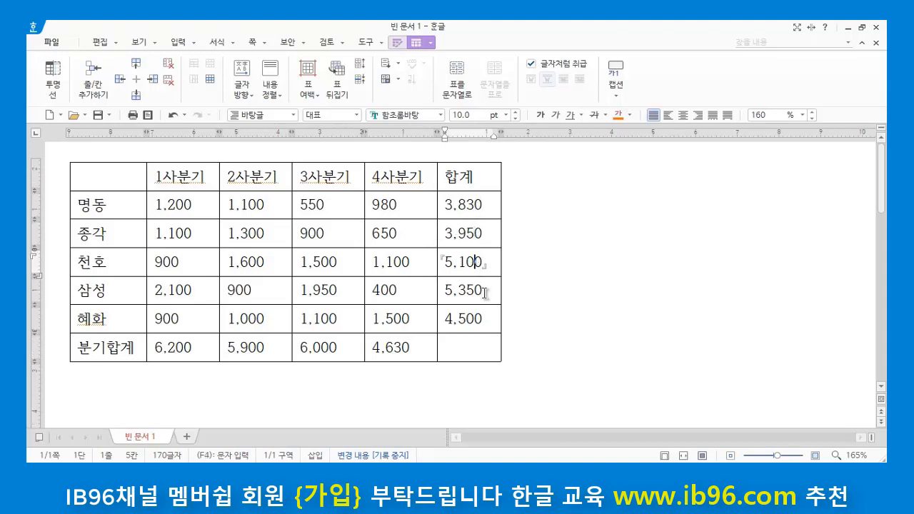
pyautogui.click(484, 292)
pyautogui.click(484, 319)
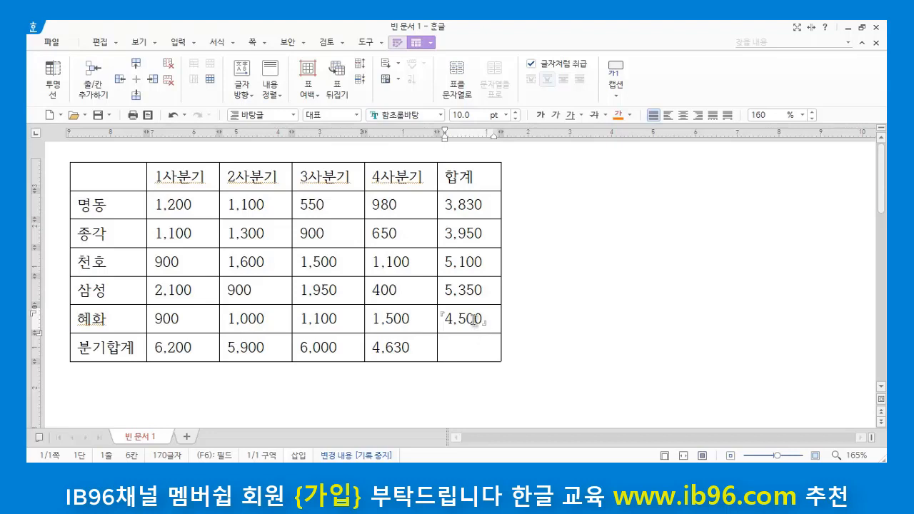
pyautogui.moveTo(113, 291); pyautogui.dragTo(469, 287)
pyautogui.moveTo(131, 205); pyautogui.dragTo(471, 202)
pyautogui.click(653, 281)
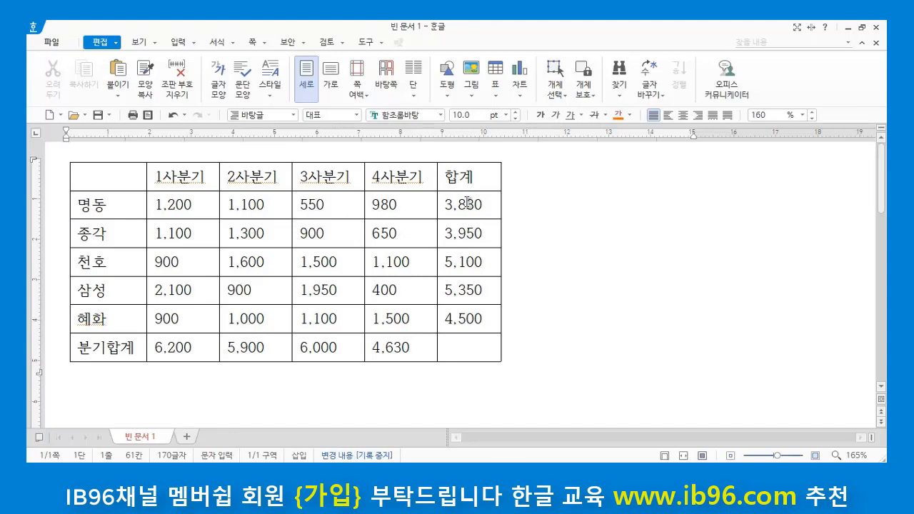
# Step: Sort the branch rows from 명동 to 혜화 by the 합계 column in descending numeric order, 숫자(987)
pyautogui.moveTo(467, 202); pyautogui.dragTo(469, 318)
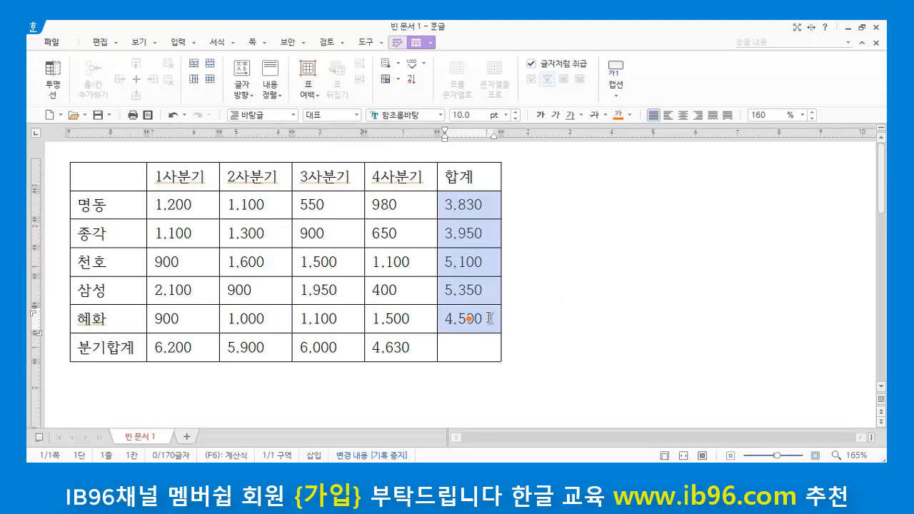
pyautogui.click(414, 82)
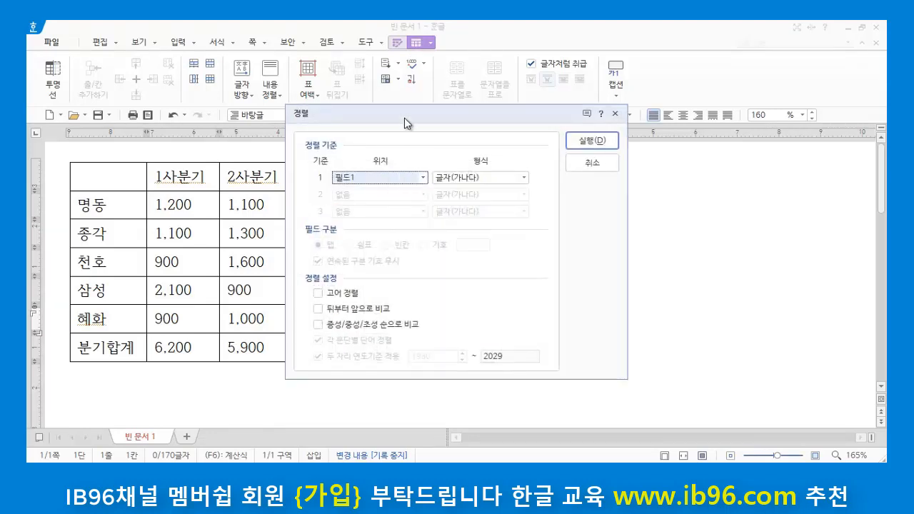
pyautogui.moveTo(404, 118); pyautogui.dragTo(547, 181)
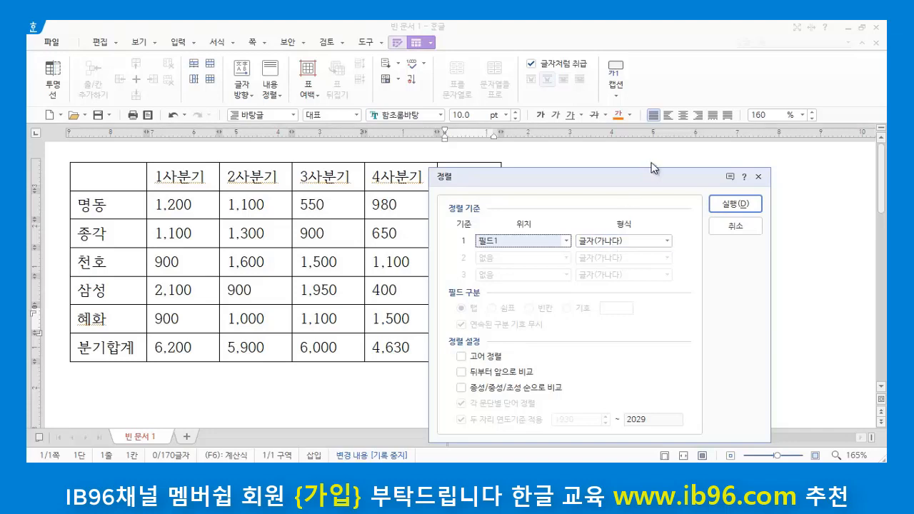
pyautogui.moveTo(645, 176); pyautogui.dragTo(728, 150)
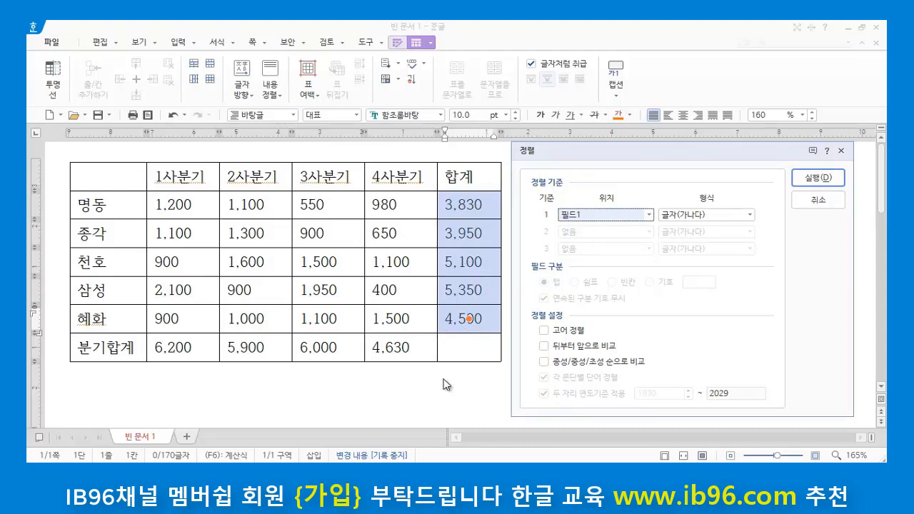
pyautogui.click(750, 215)
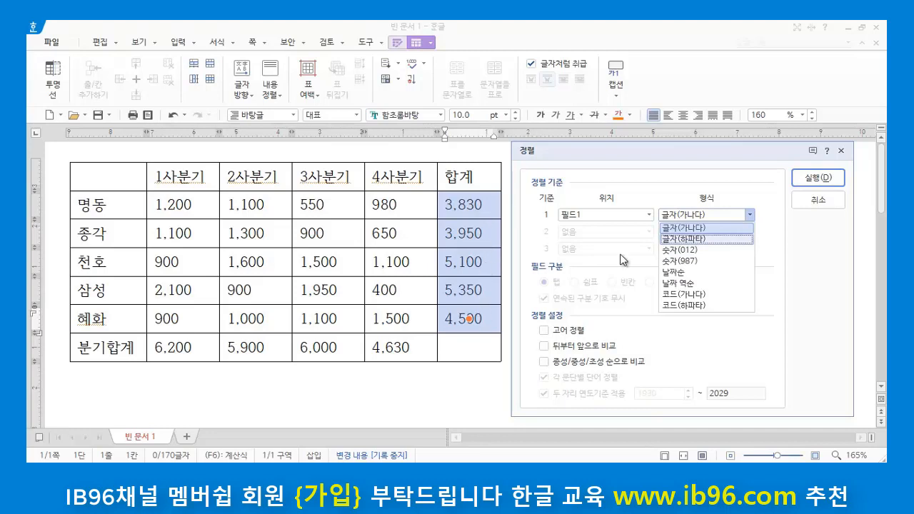
pyautogui.click(716, 263)
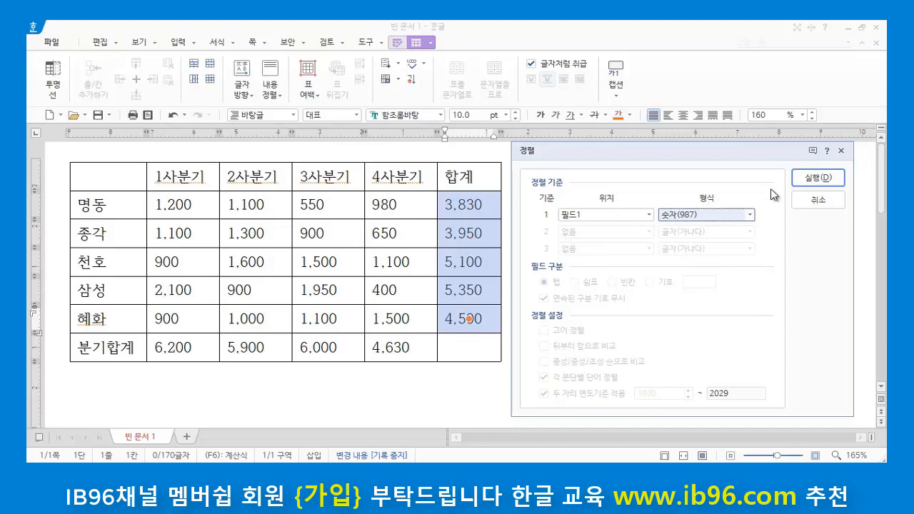
pyautogui.click(823, 178)
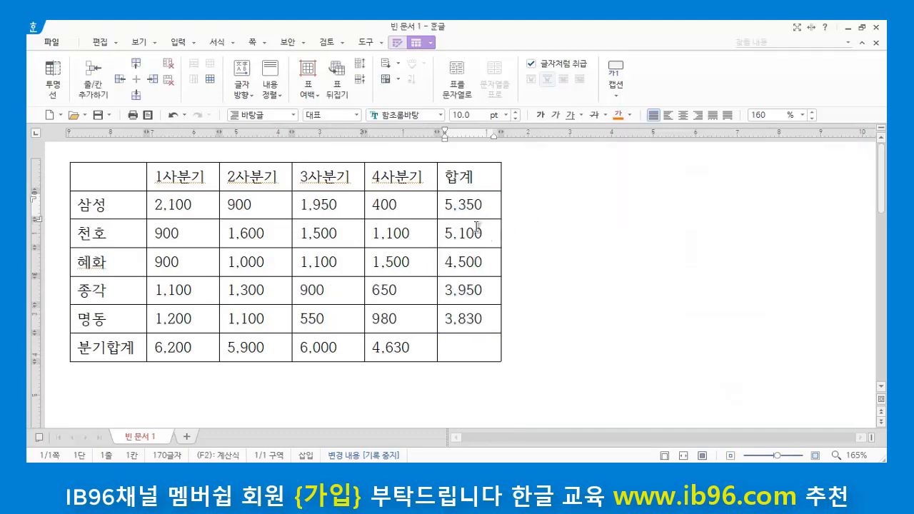
pyautogui.click(675, 312)
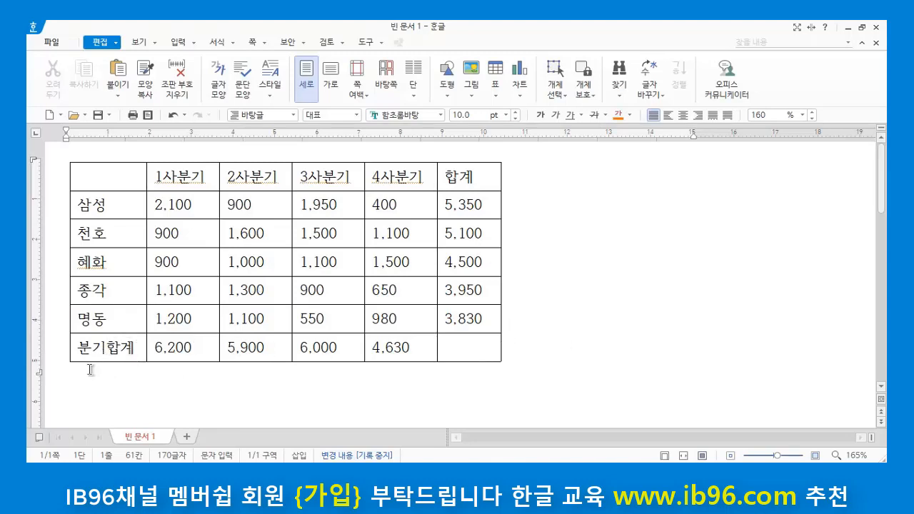
# Step: Add a row below the 분기합계 row and label its first cell 베스트3
pyautogui.click(132, 348)
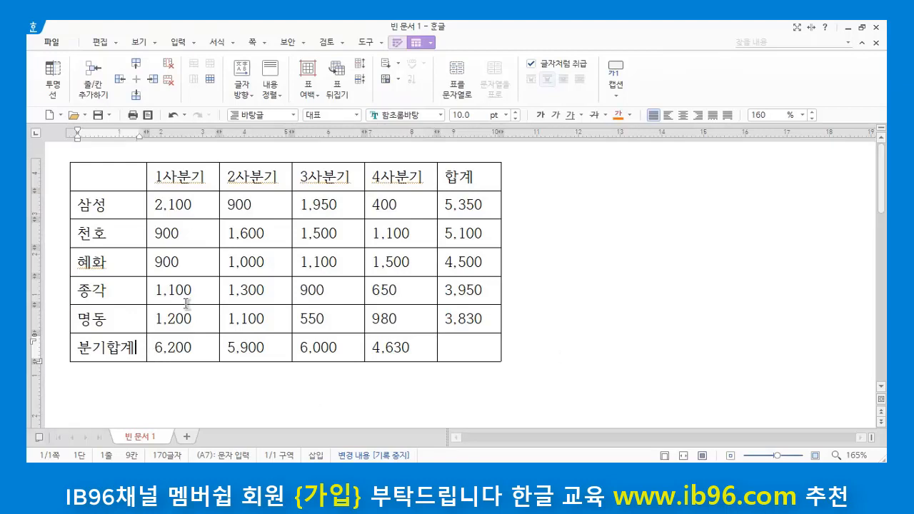
pyautogui.click(136, 96)
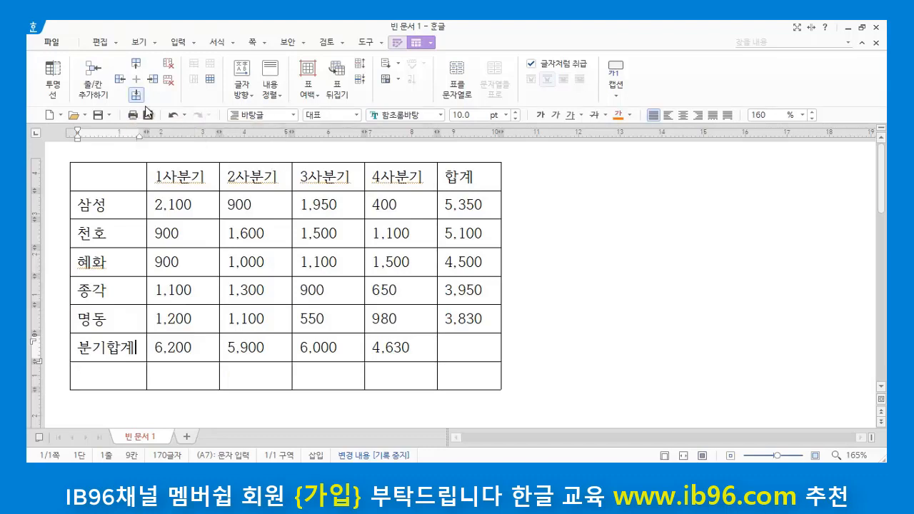
pyautogui.click(80, 376)
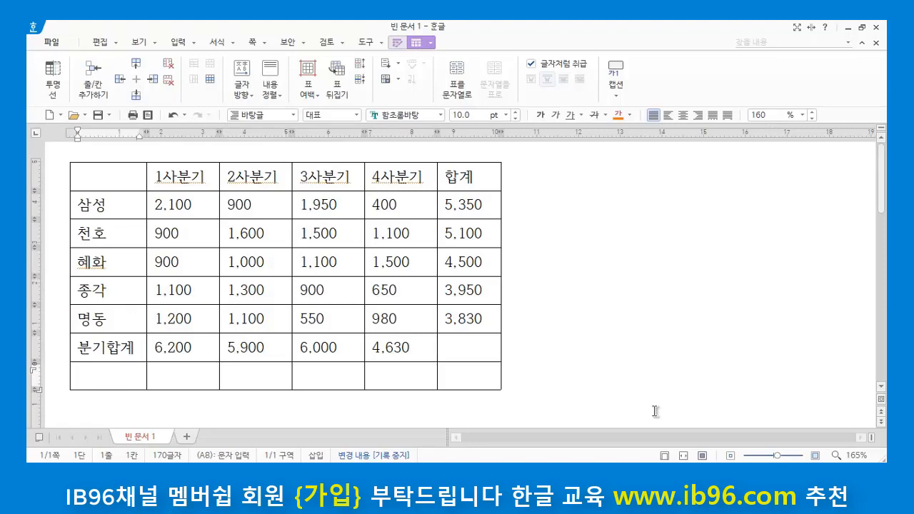
pyautogui.write('ㅂㅔ스트')
pyautogui.write('3')
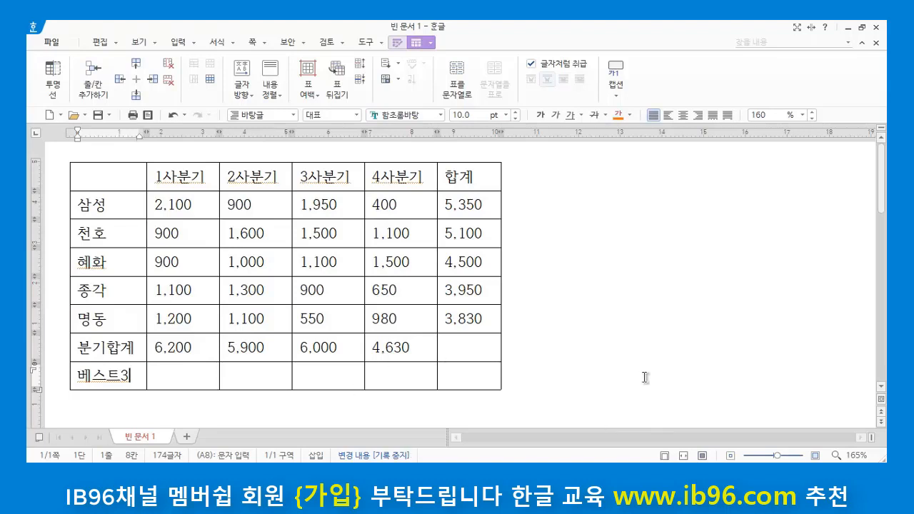
pyautogui.click(594, 341)
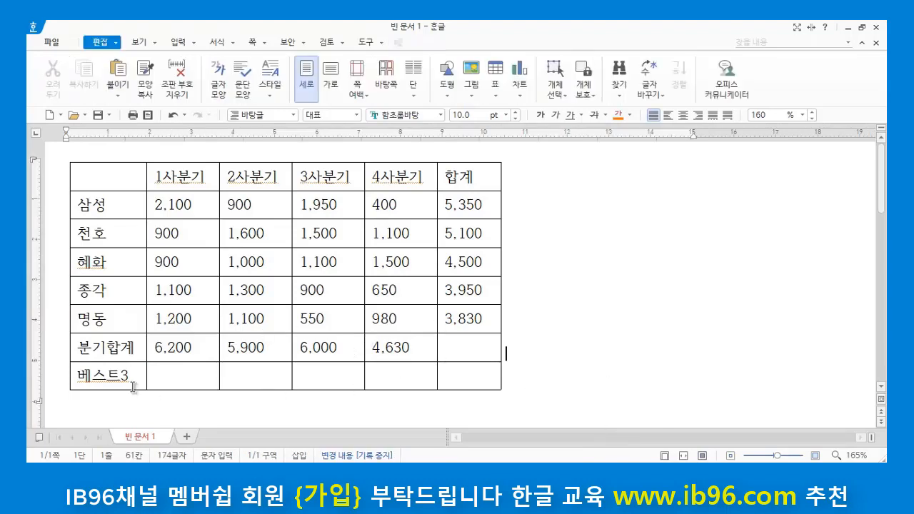
# Step: Examine the 합계 and 1사분기 figures of the first three branches, 삼성, 천호 and 혜화, for the 베스트3 row
pyautogui.click(165, 377)
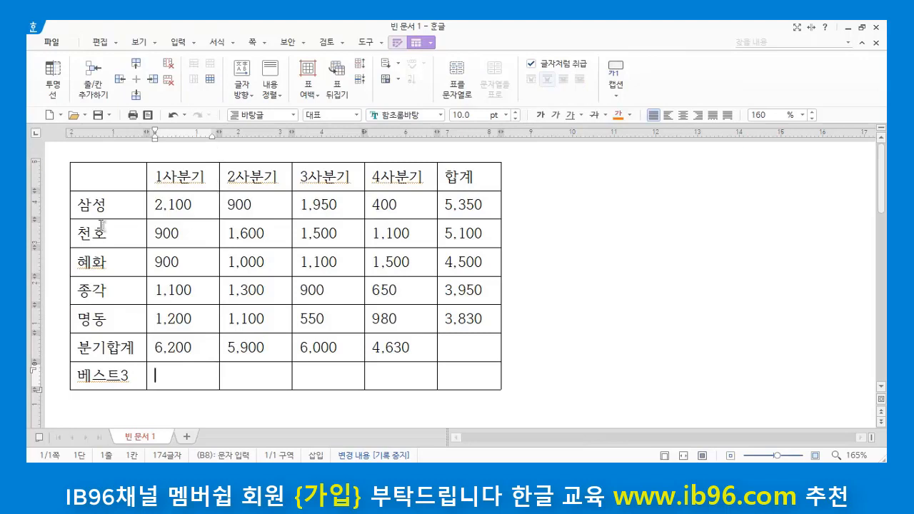
pyautogui.click(120, 210)
pyautogui.click(120, 239)
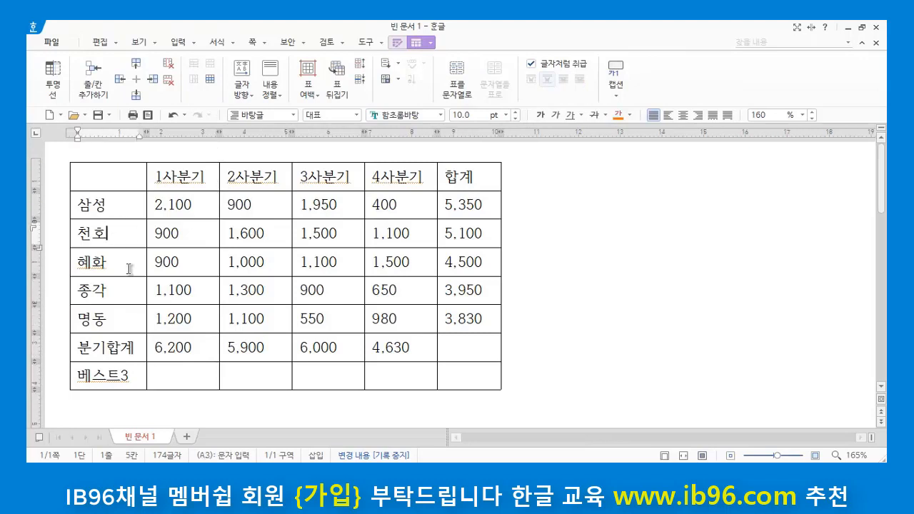
pyautogui.click(130, 265)
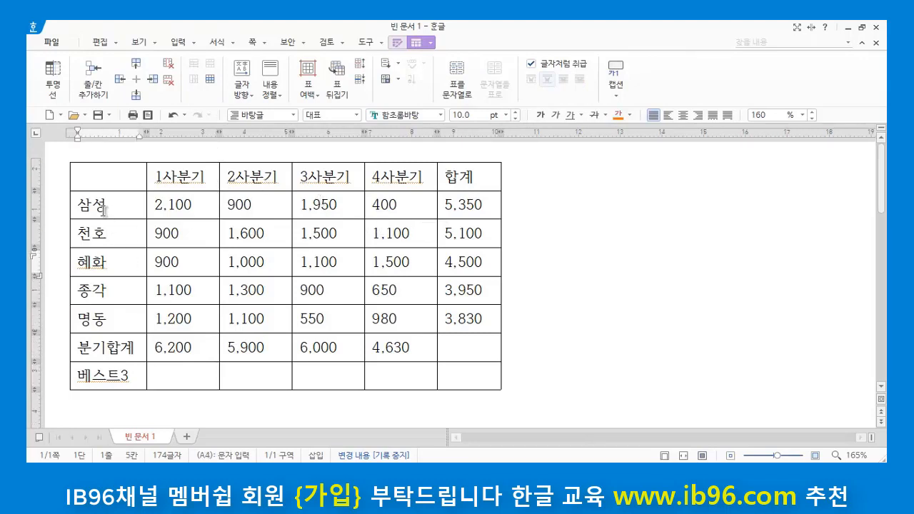
pyautogui.moveTo(103, 210); pyautogui.dragTo(472, 262)
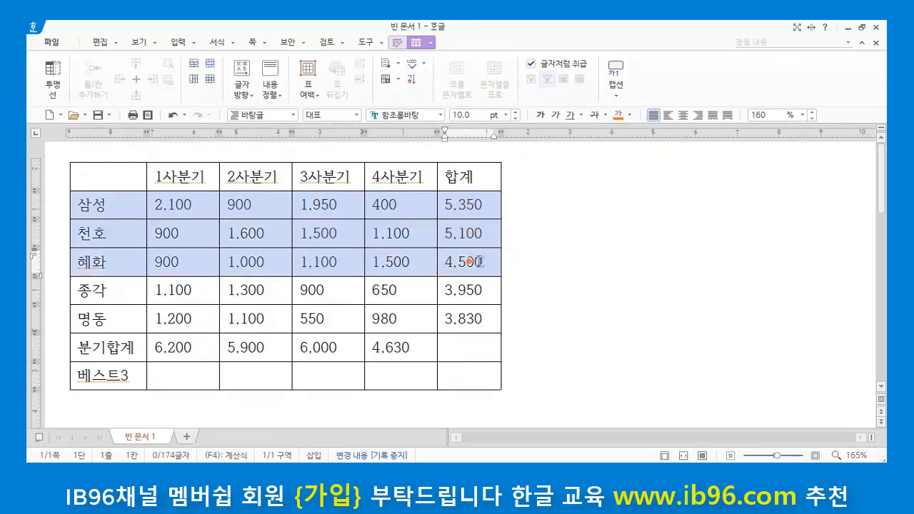
pyautogui.click(487, 205)
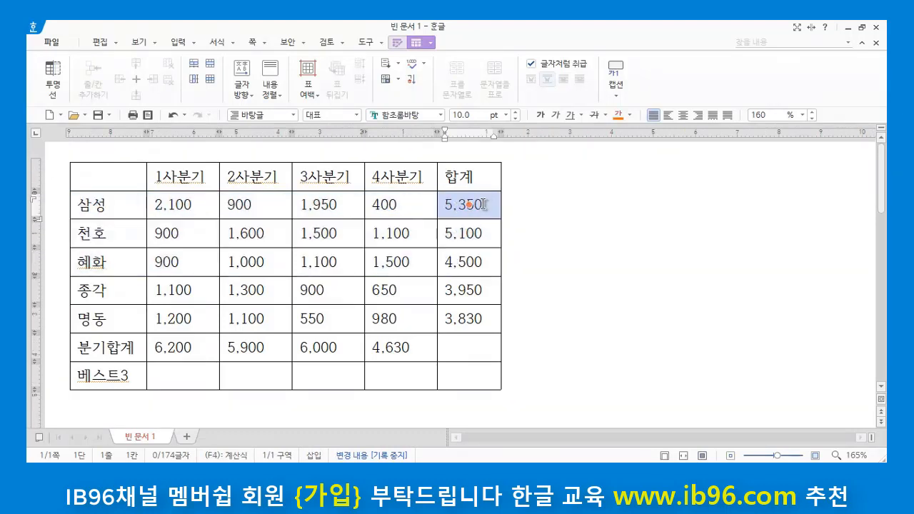
pyautogui.click(488, 234)
pyautogui.click(482, 262)
pyautogui.click(528, 259)
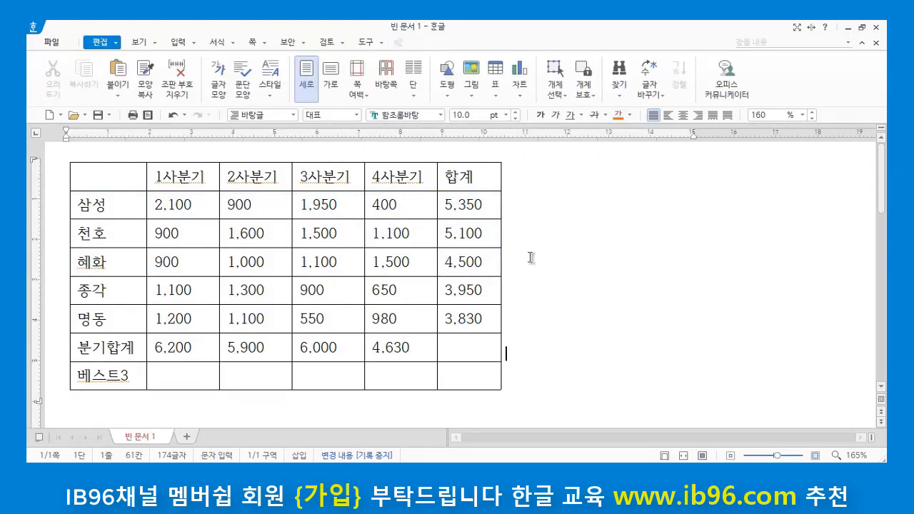
pyautogui.click(198, 205)
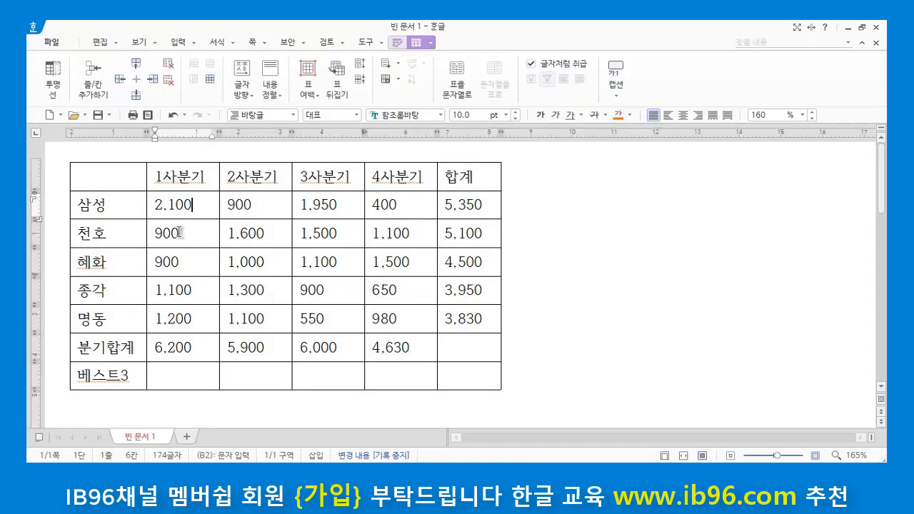
pyautogui.click(182, 234)
pyautogui.click(180, 260)
pyautogui.click(207, 205)
pyautogui.click(188, 234)
pyautogui.click(186, 261)
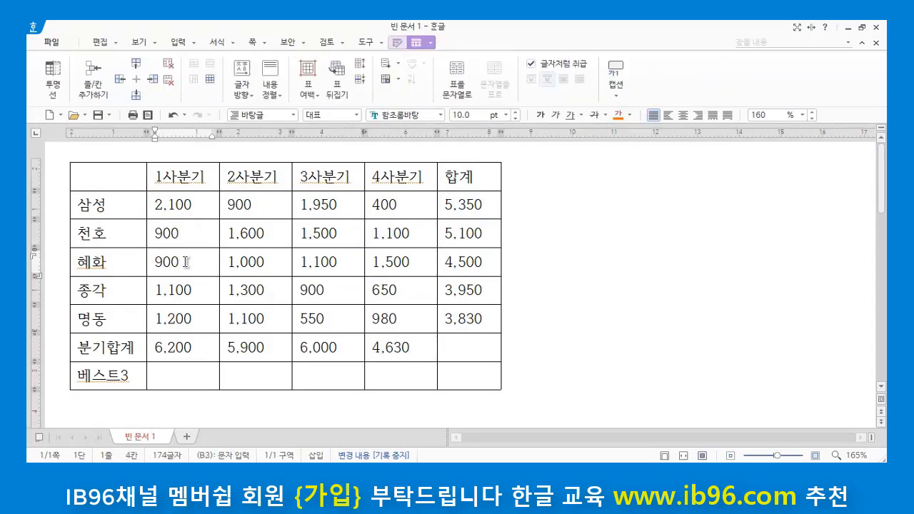
# Step: Compare the 1사분기 figures of the first three branches, 삼성, 천호 and 혜화, against the empty 베스트3 cell
pyautogui.click(179, 380)
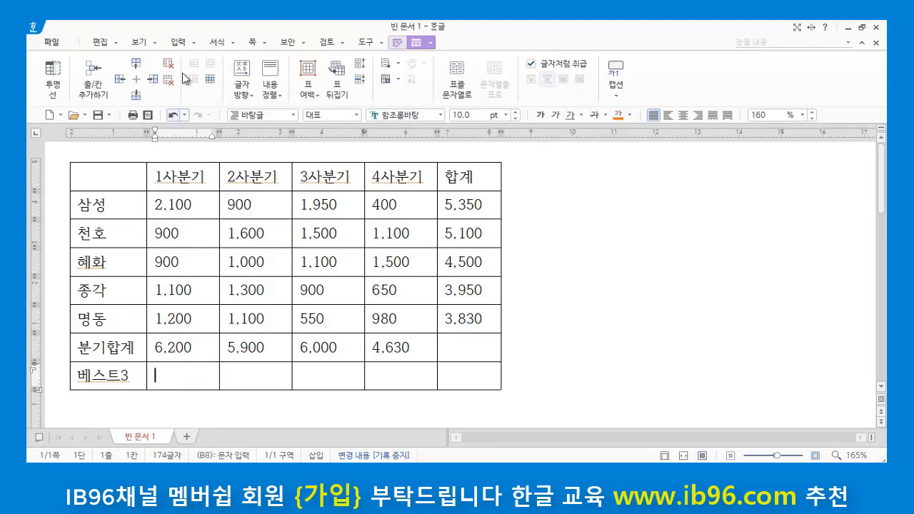
pyautogui.click(190, 205)
pyautogui.click(180, 236)
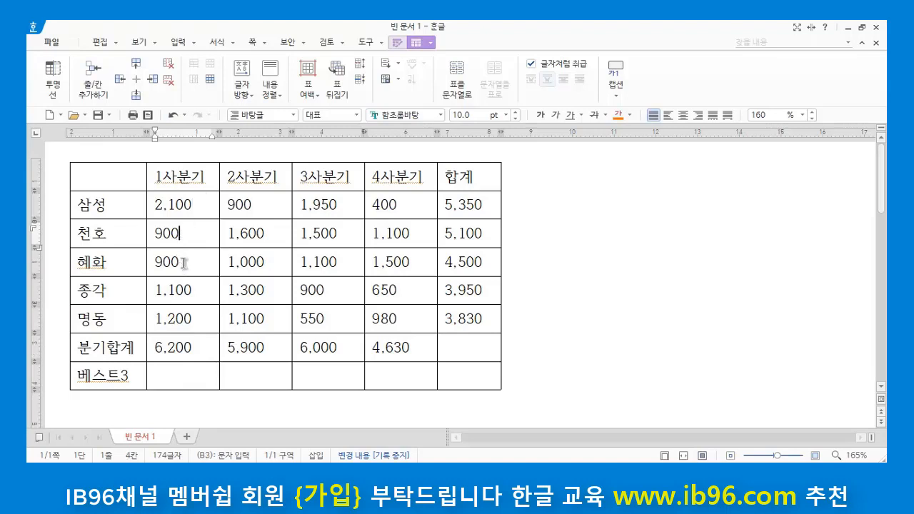
pyautogui.click(182, 262)
pyautogui.click(166, 373)
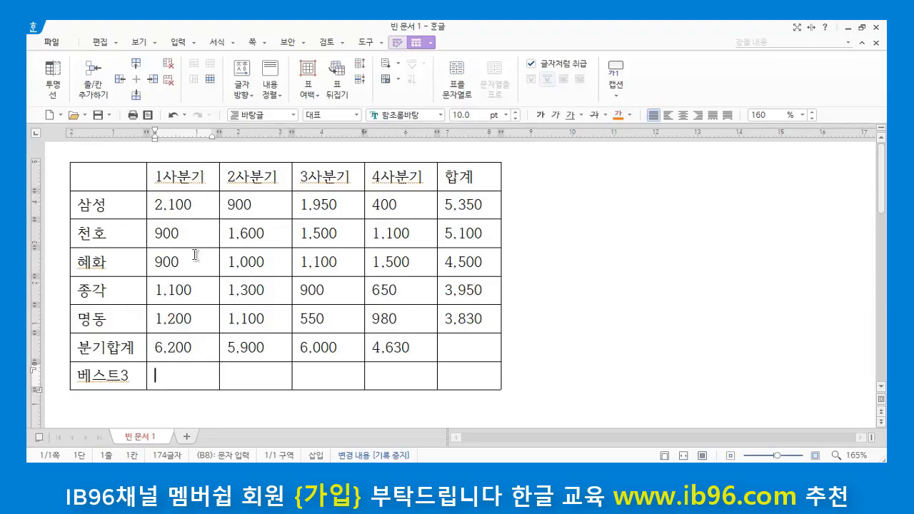
pyautogui.click(187, 207)
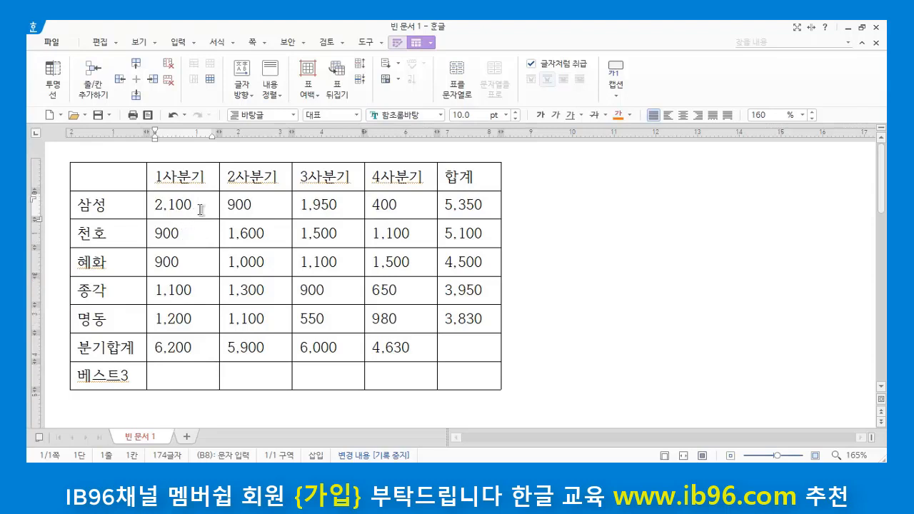
pyautogui.click(190, 234)
pyautogui.click(192, 261)
pyautogui.click(188, 209)
# Step: Insert the formula MAX(B2:B4) with thousands separators in the 1사분기 cell of the 베스트3 row
pyautogui.click(185, 379)
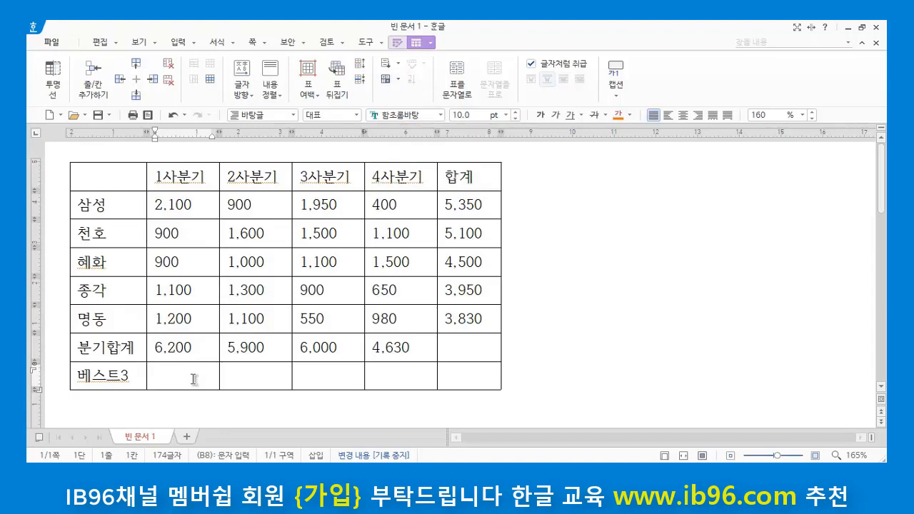
pyautogui.click(399, 80)
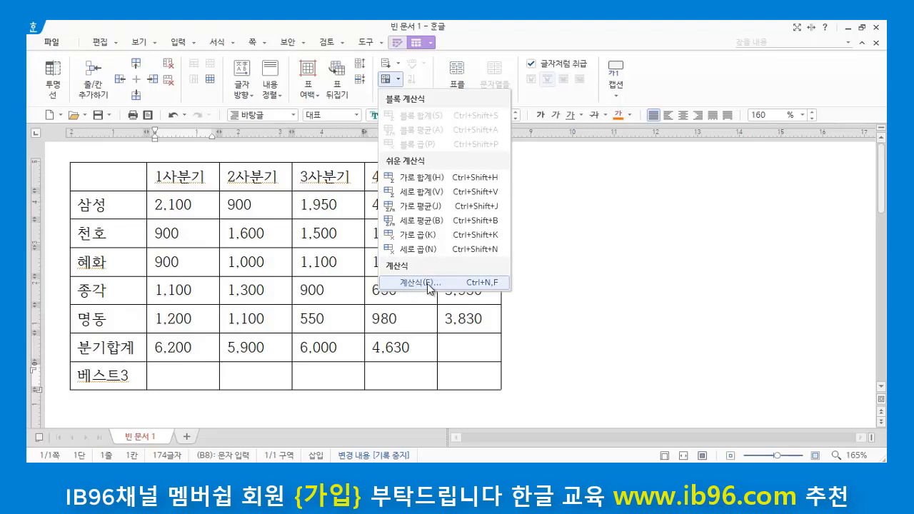
pyautogui.click(430, 286)
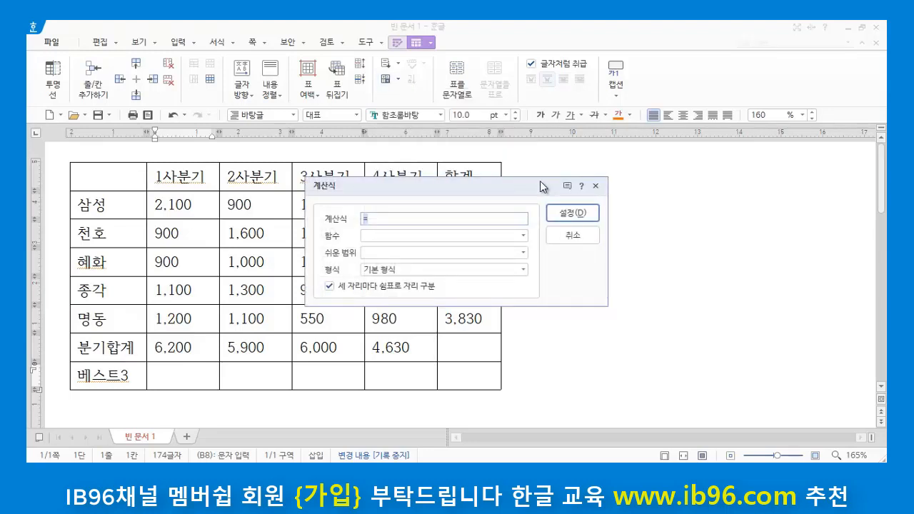
pyautogui.moveTo(511, 188); pyautogui.dragTo(665, 196)
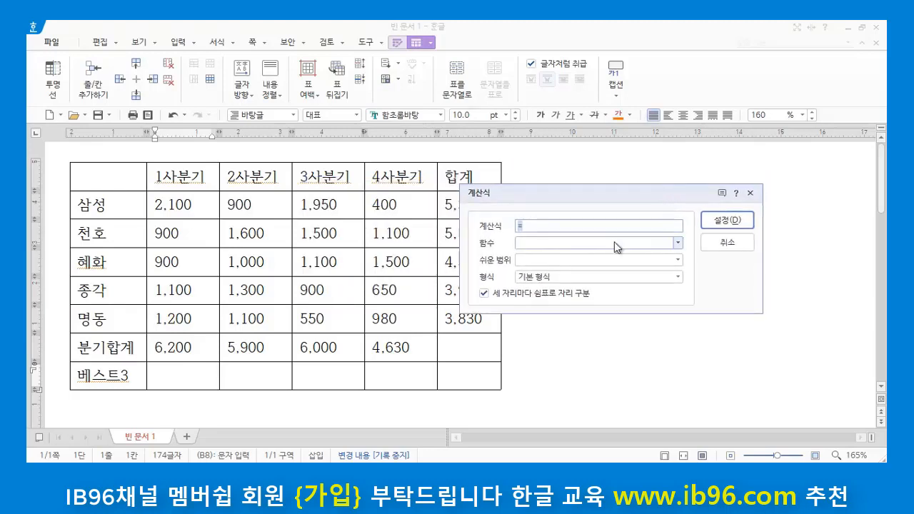
pyautogui.click(678, 243)
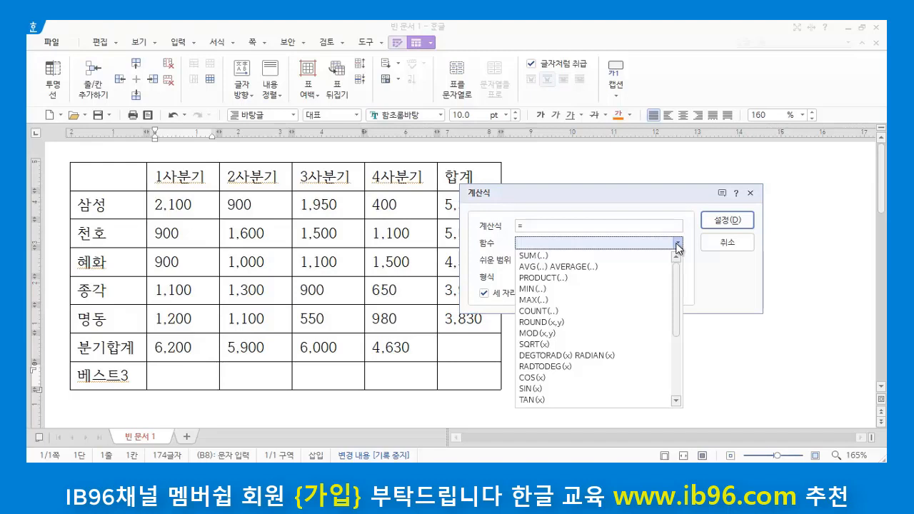
pyautogui.click(533, 301)
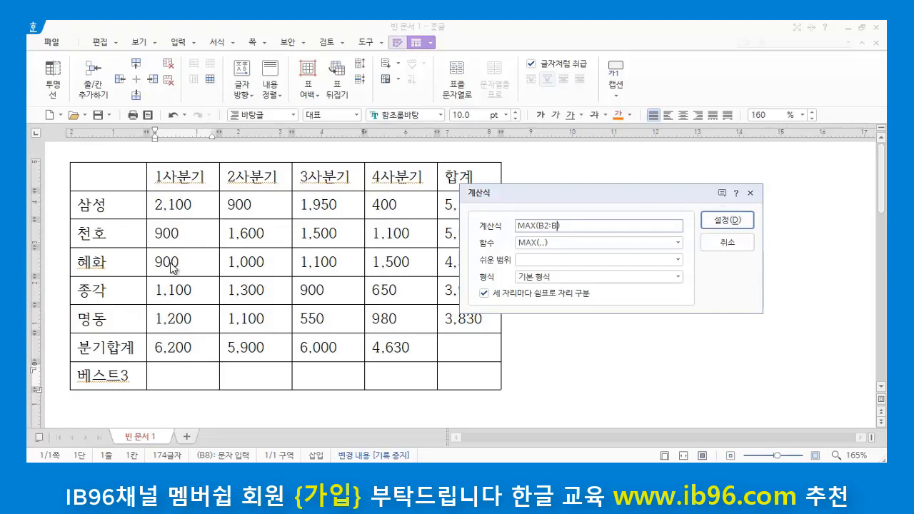
pyautogui.write('4')
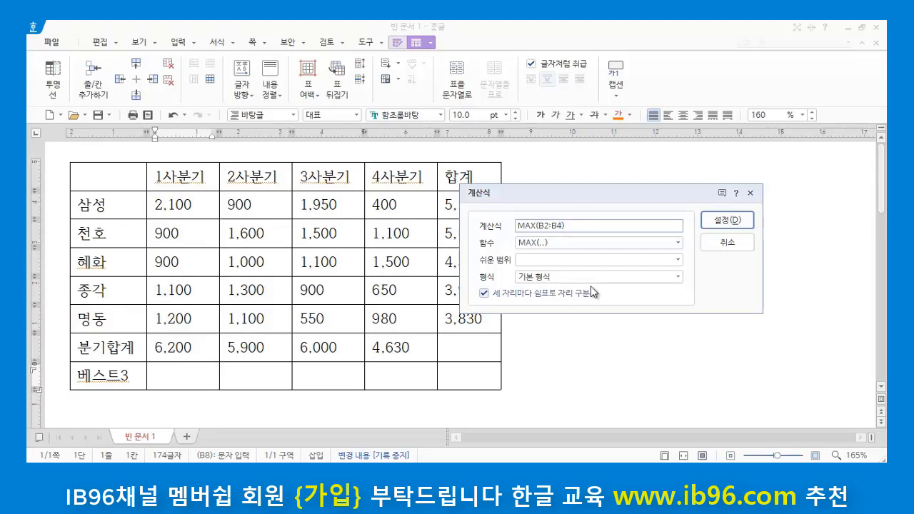
pyautogui.click(728, 221)
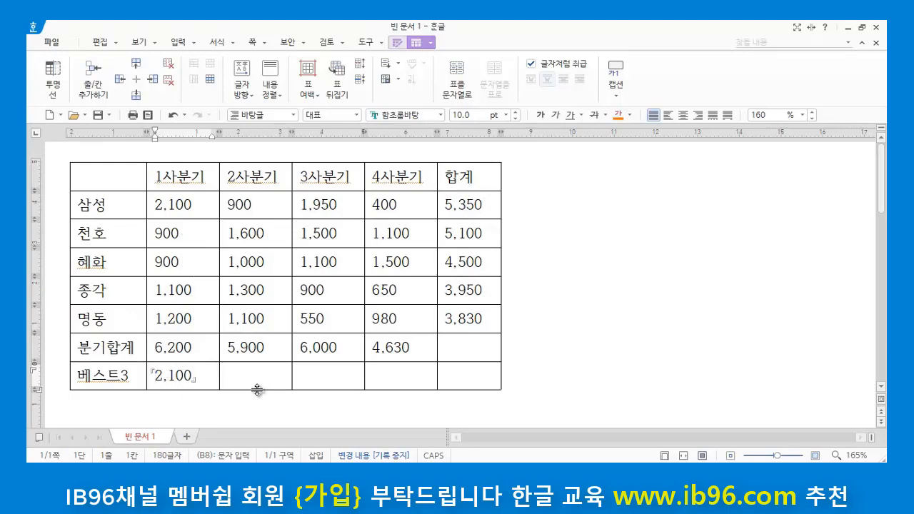
# Step: Examine the 1사분기 result in the 베스트3 row and the 합계 figures from 삼성 to 명동
pyautogui.click(204, 377)
pyautogui.press('Left')
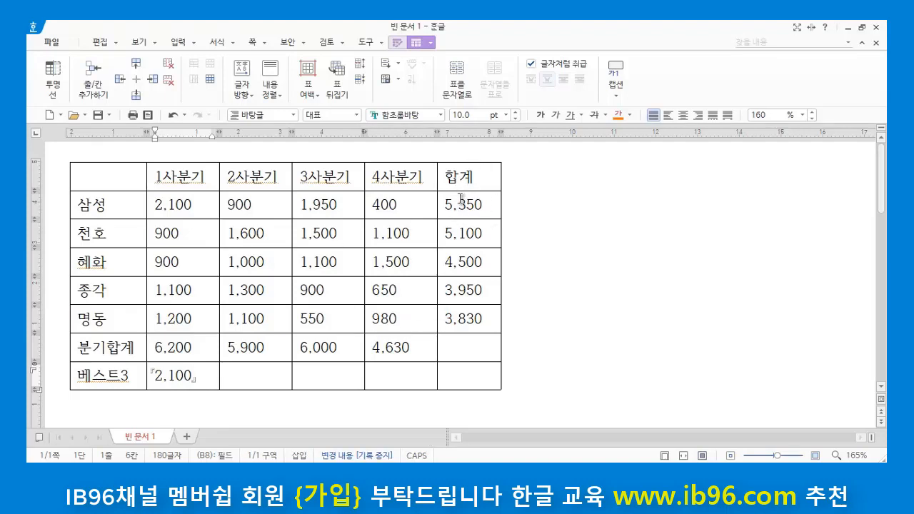
pyautogui.click(484, 206)
pyautogui.click(482, 233)
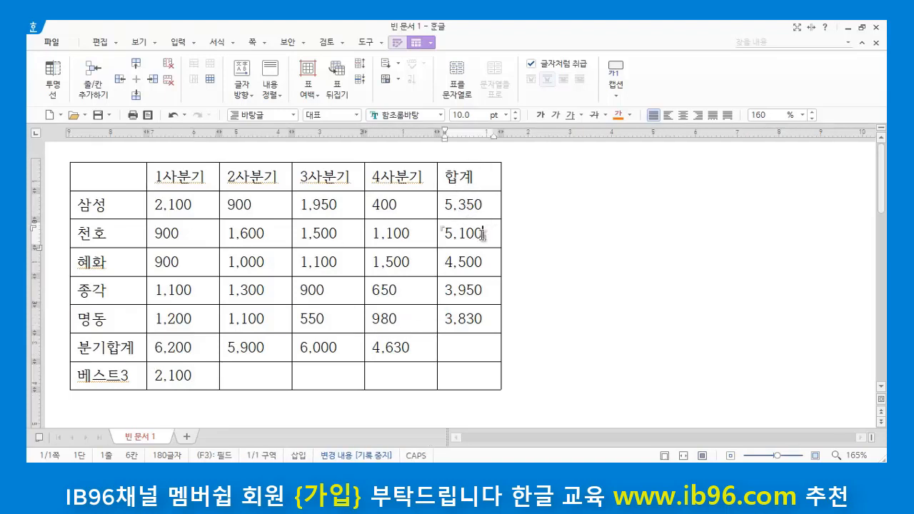
pyautogui.click(487, 265)
pyautogui.click(483, 291)
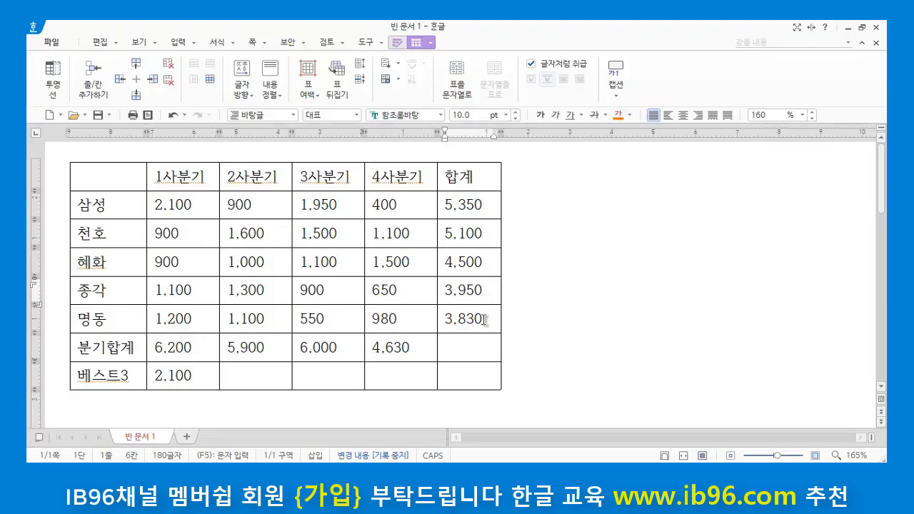
pyautogui.click(486, 319)
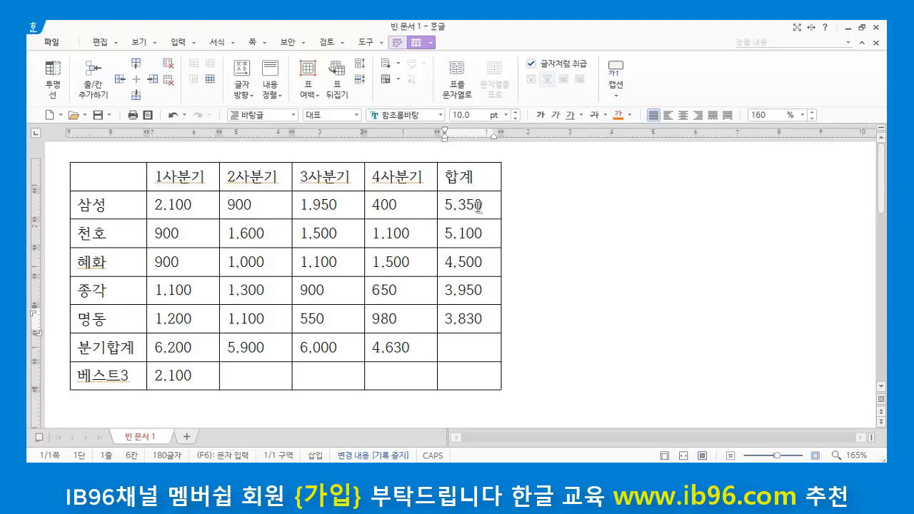
pyautogui.click(483, 204)
pyautogui.click(546, 211)
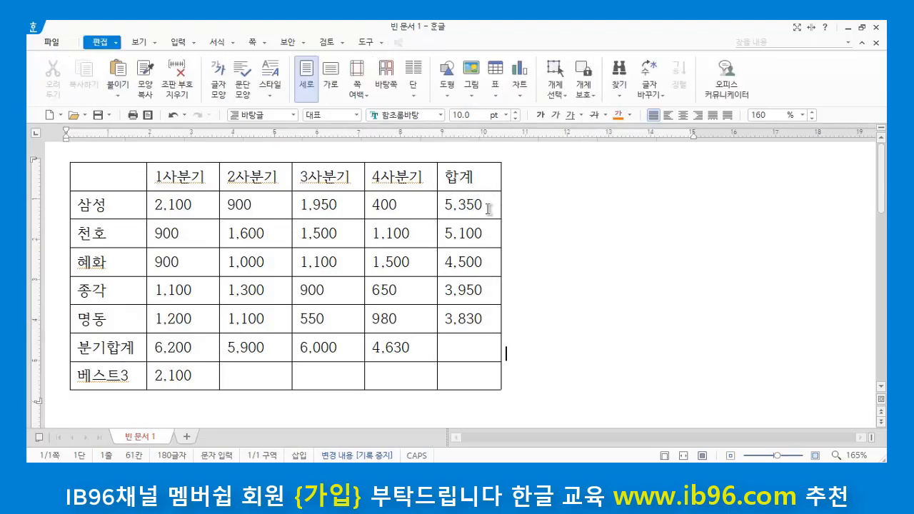
# Step: Delete the 합계 value in the 삼성 row
pyautogui.click(493, 204)
pyautogui.moveTo(492, 205); pyautogui.dragTo(445, 199)
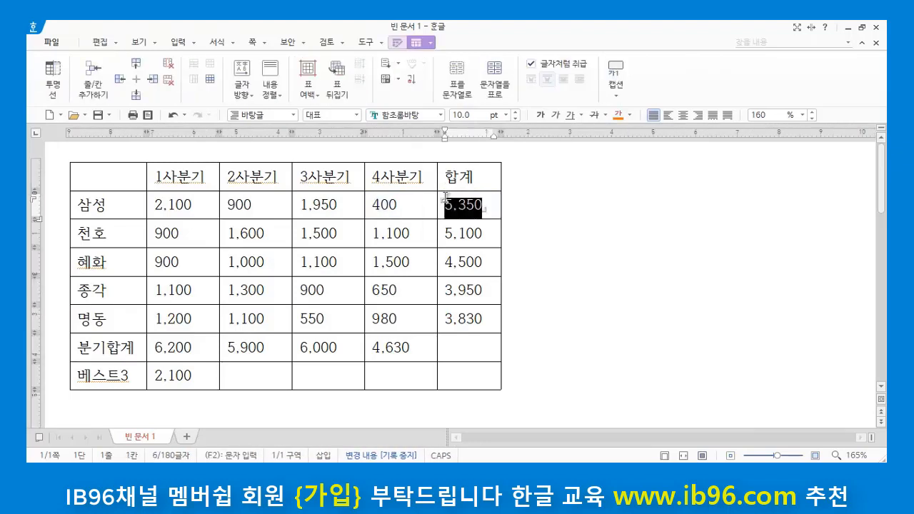
pyautogui.press('Delete')
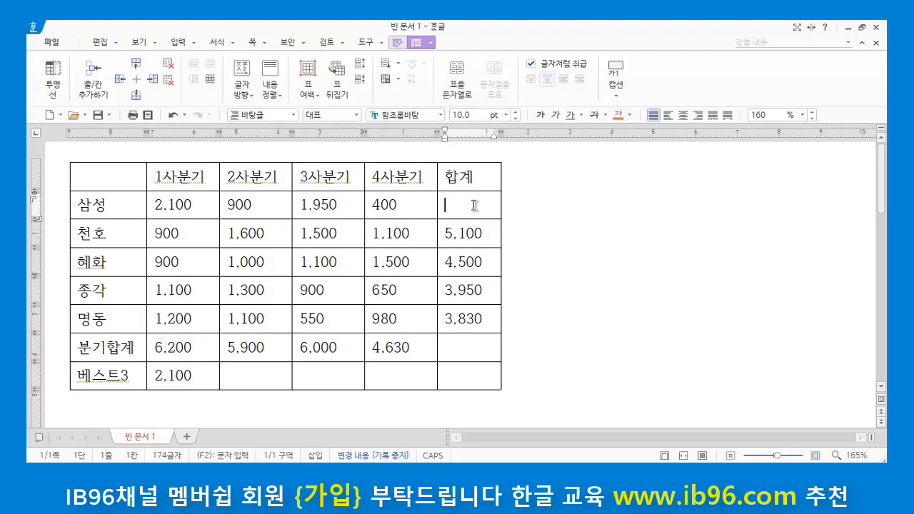
# Step: Insert a SUM formula over all cells to the left, SUM(LEFT), in the 합계 cell of the 삼성 row
pyautogui.click(399, 80)
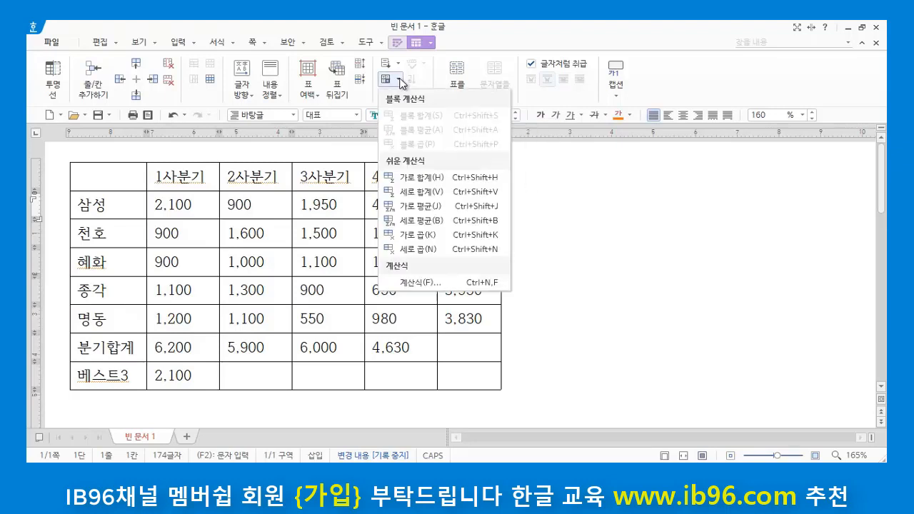
pyautogui.click(449, 280)
pyautogui.moveTo(453, 186); pyautogui.dragTo(650, 205)
pyautogui.click(719, 257)
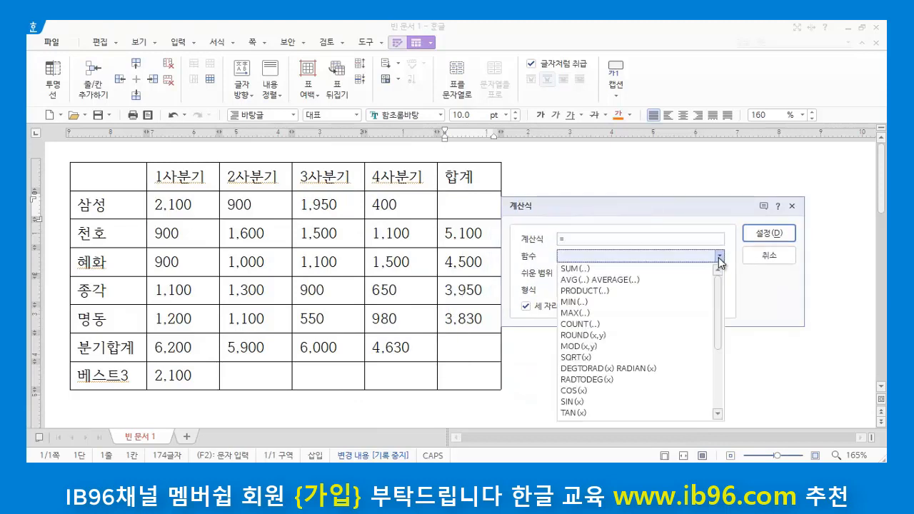
pyautogui.click(587, 267)
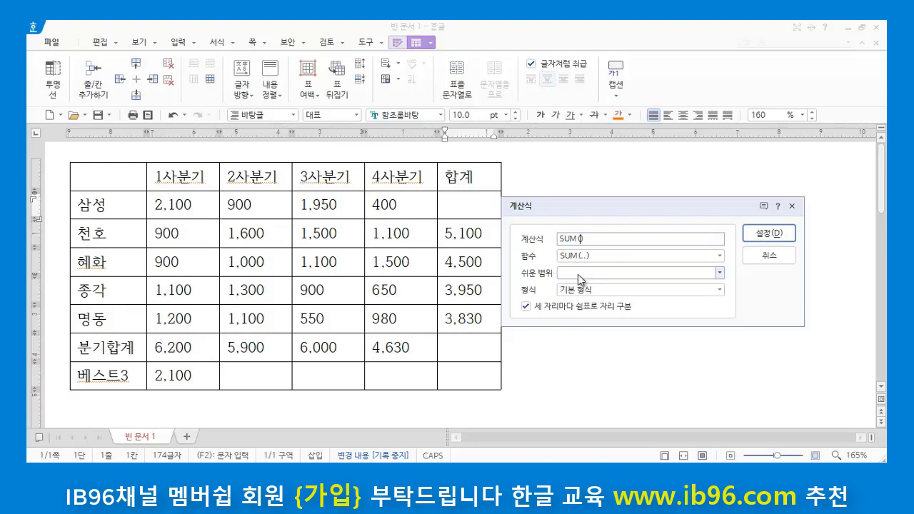
pyautogui.click(719, 273)
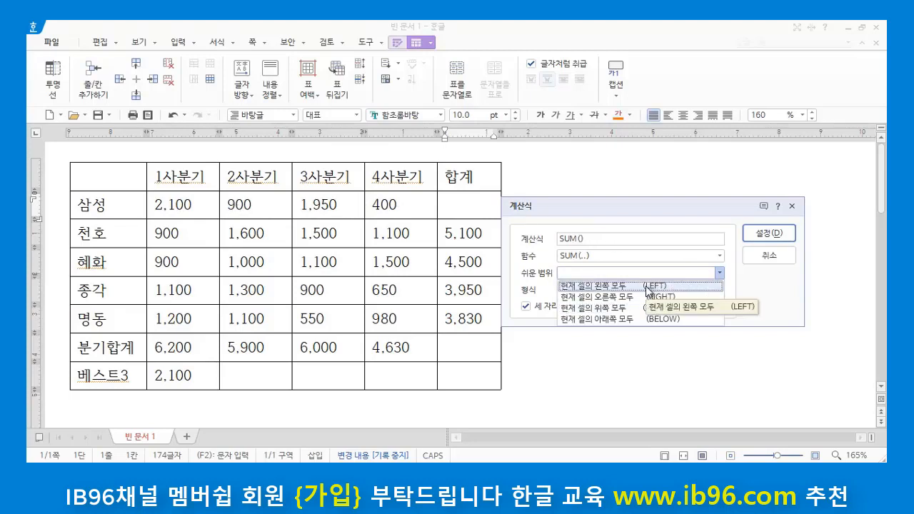
pyautogui.click(593, 286)
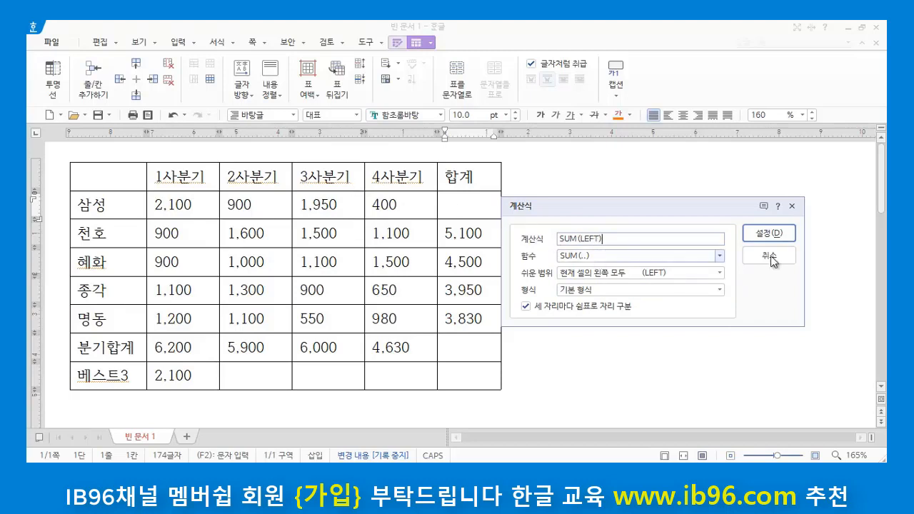
pyautogui.click(768, 233)
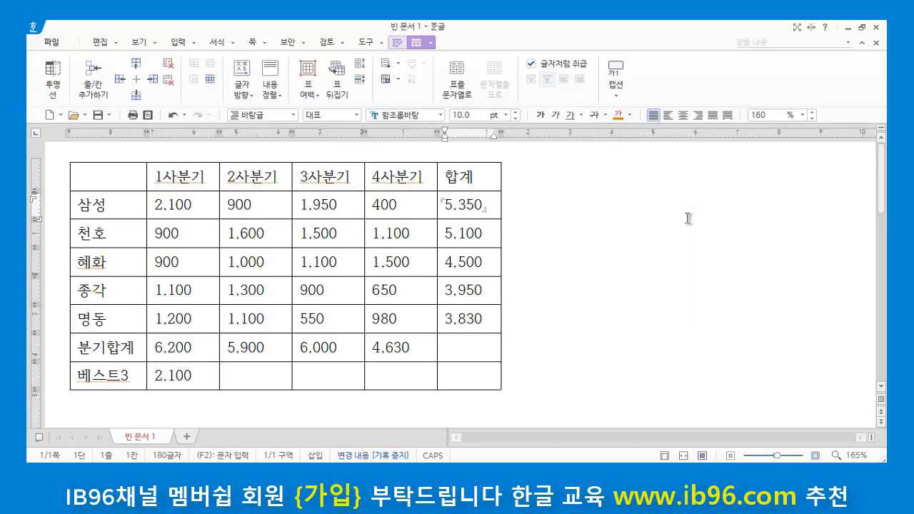
pyautogui.click(443, 205)
pyautogui.click(653, 309)
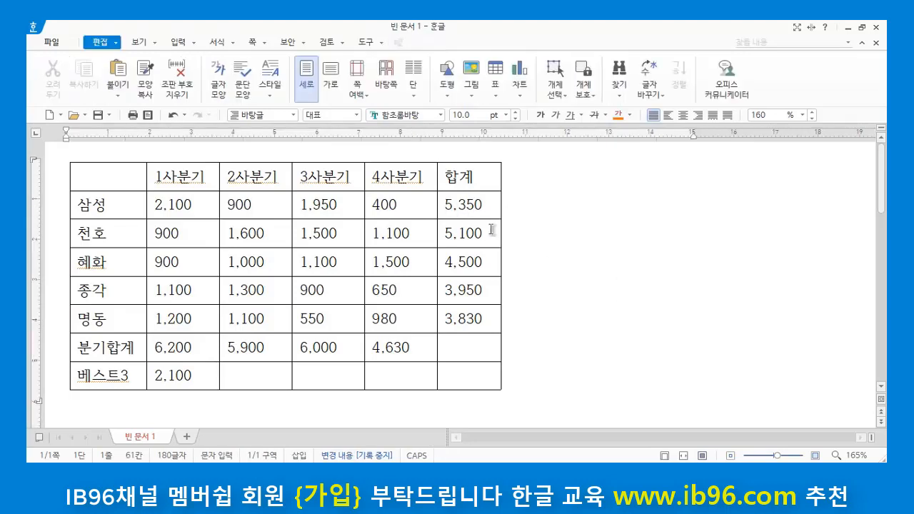
# Step: Examine the 합계 figure of 삼성 and the 1사분기 figures of 삼성, 천호 and 혜화
pyautogui.click(488, 207)
pyautogui.click(557, 230)
pyautogui.click(193, 203)
pyautogui.click(190, 240)
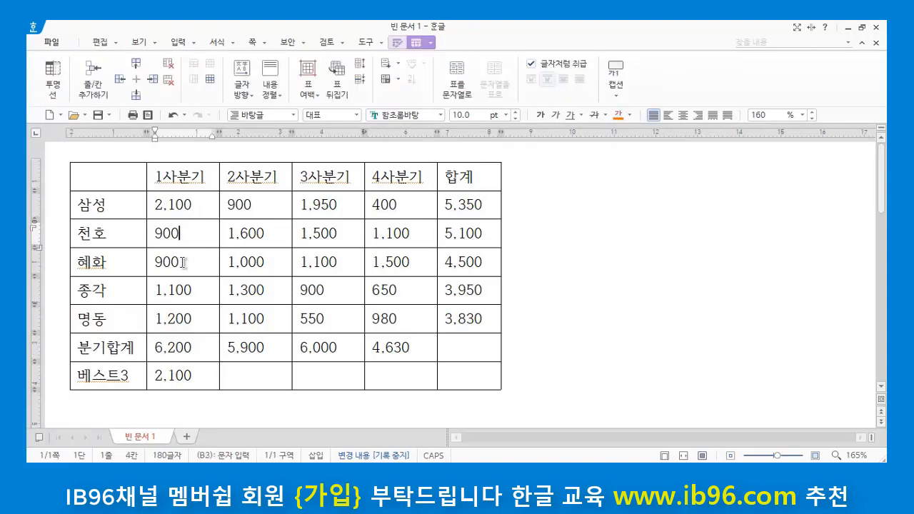
pyautogui.click(181, 263)
pyautogui.click(187, 204)
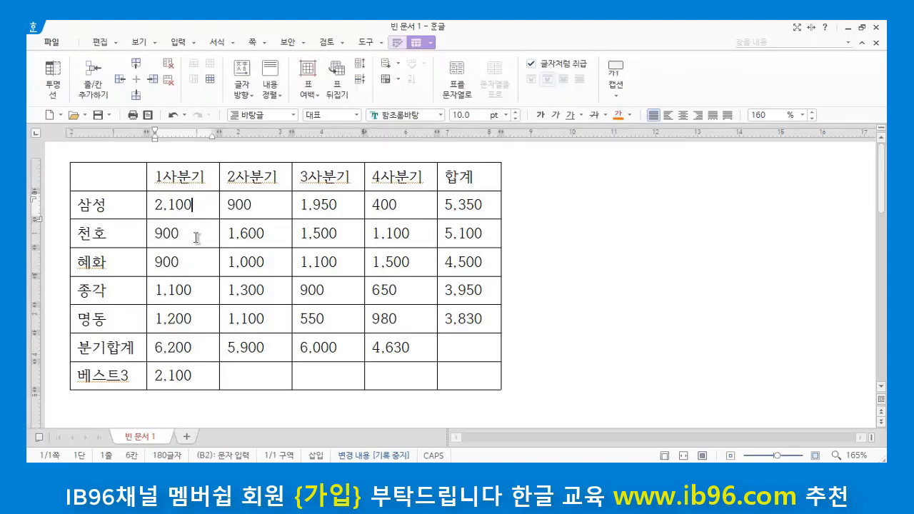
pyautogui.click(197, 239)
pyautogui.click(190, 268)
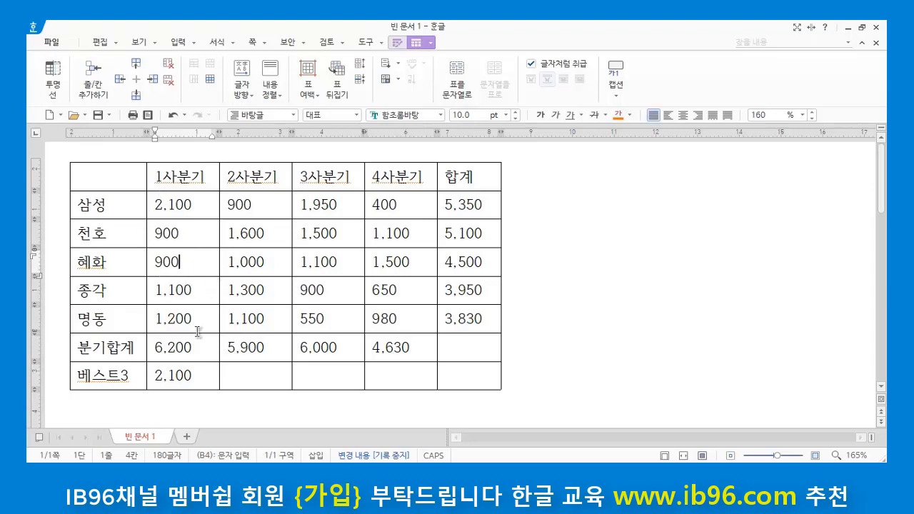